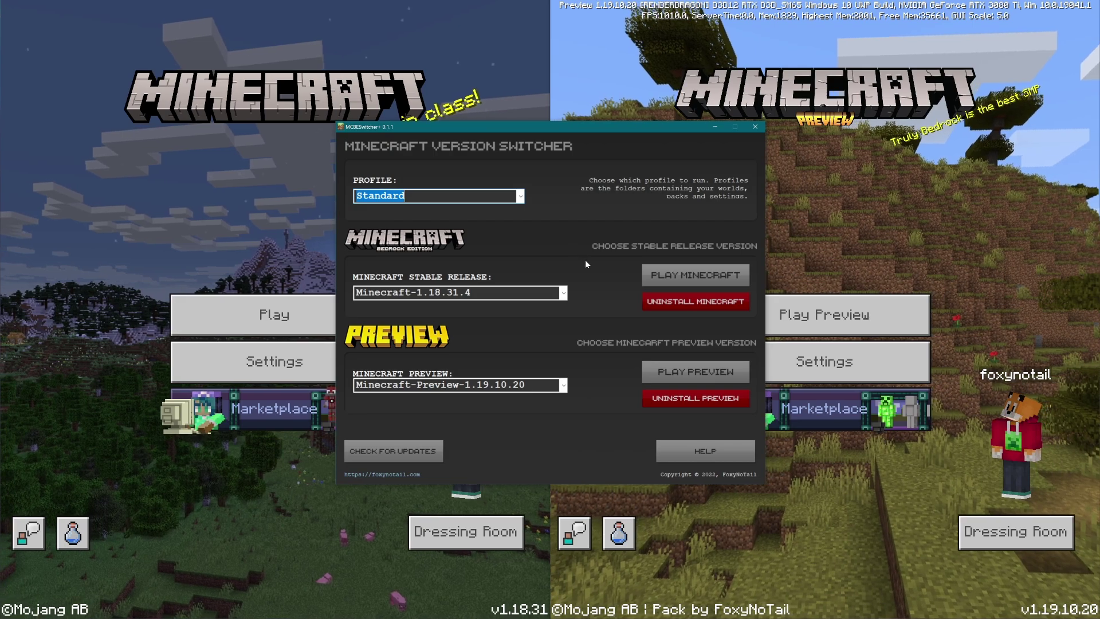
Step: Review the available stable releases, preview versions and profiles in the version switcher without changing the selections
click(541, 290)
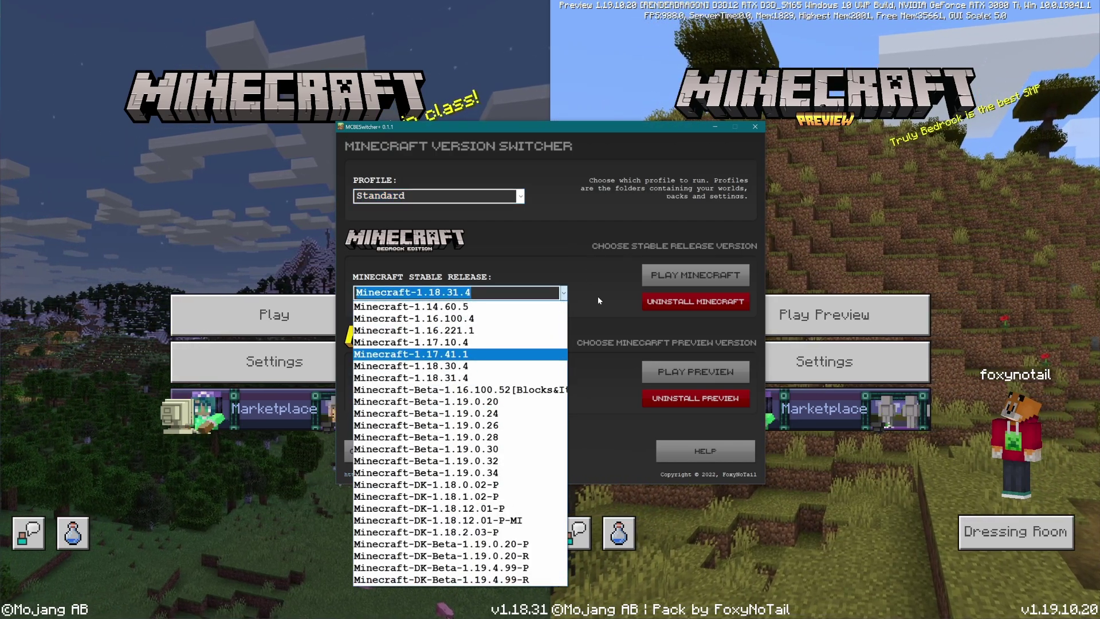
click(516, 292)
click(562, 386)
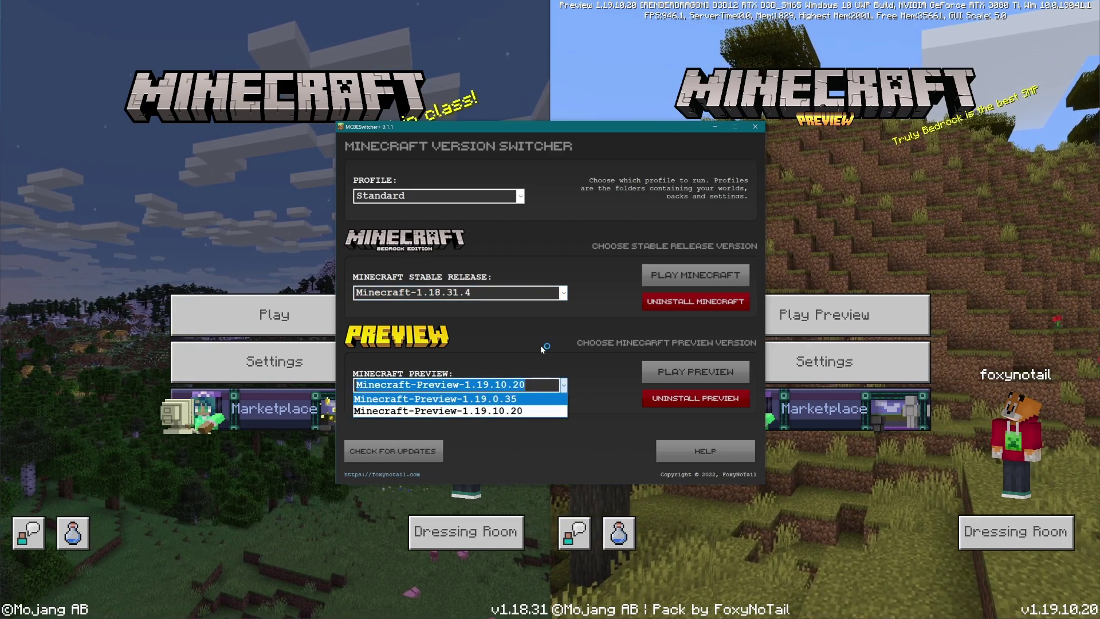
click(567, 341)
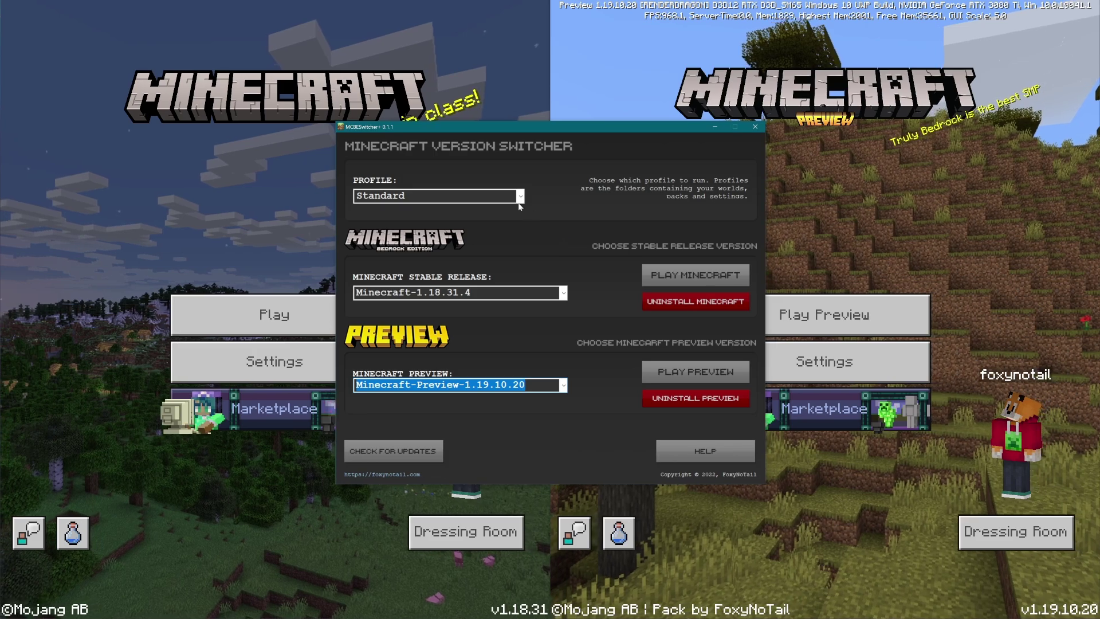
click(499, 196)
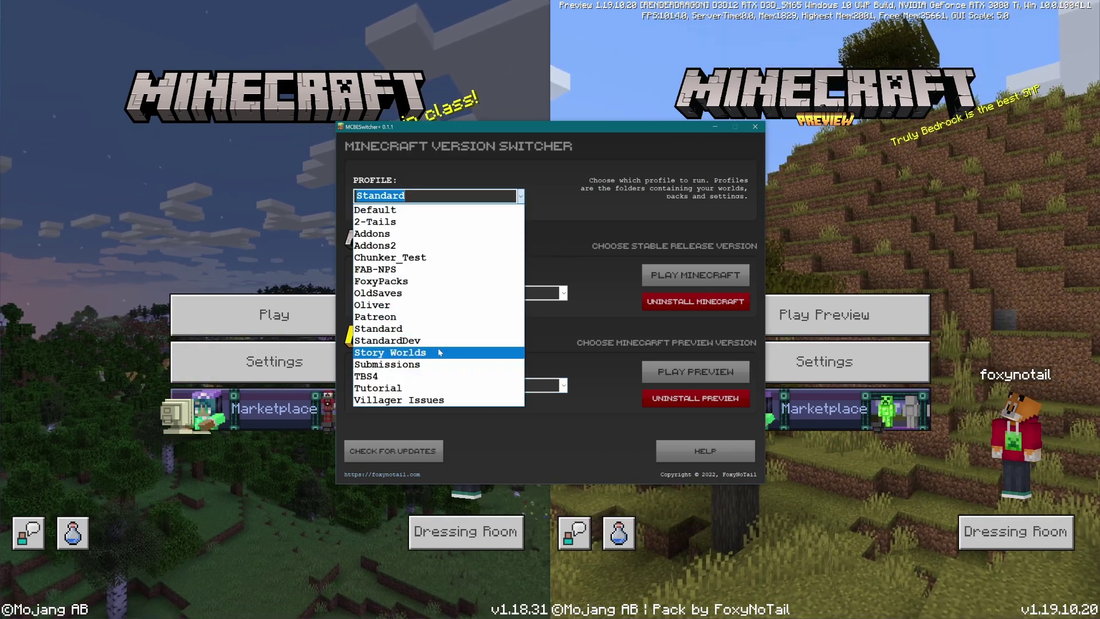
click(585, 225)
Step: View the stable Minecraft window and the Minecraft Preview window in turn, and close the version switcher
click(242, 179)
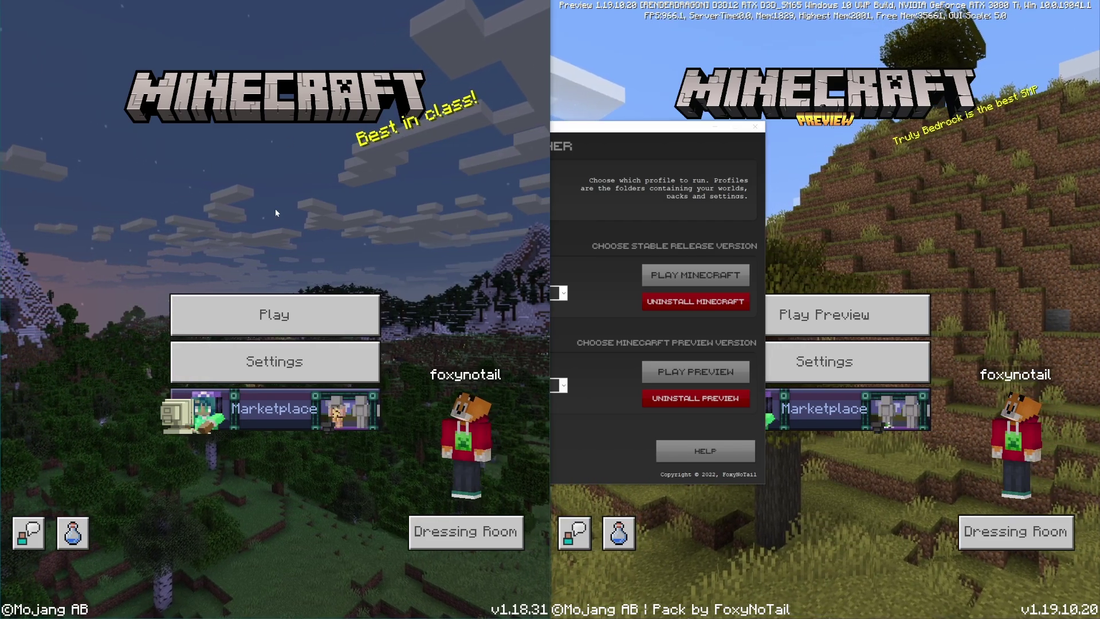
click(585, 194)
click(865, 186)
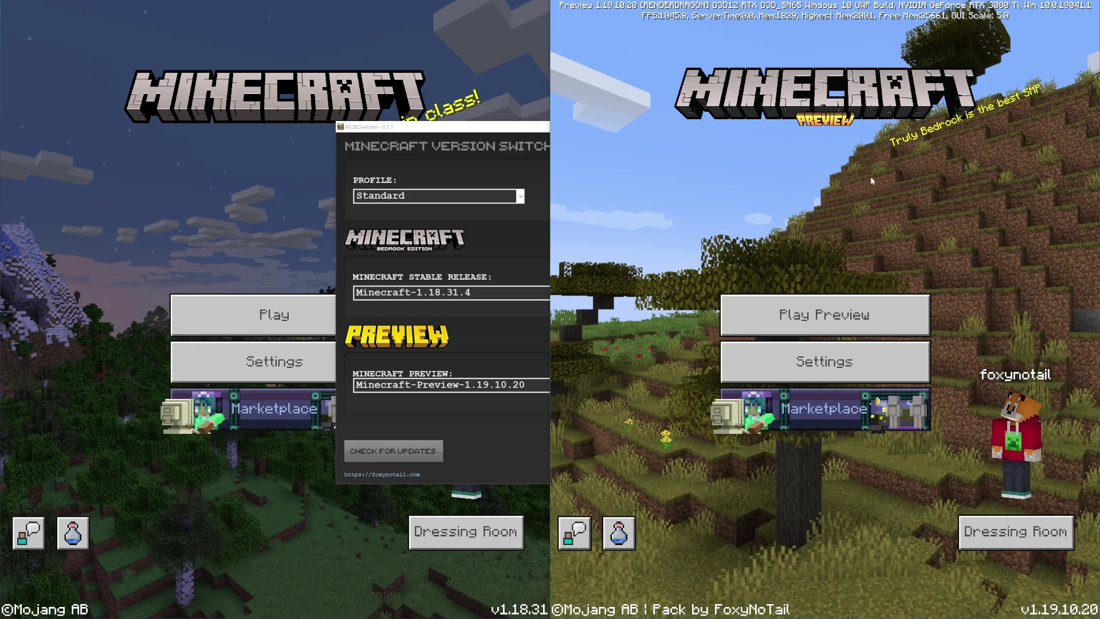
click(511, 160)
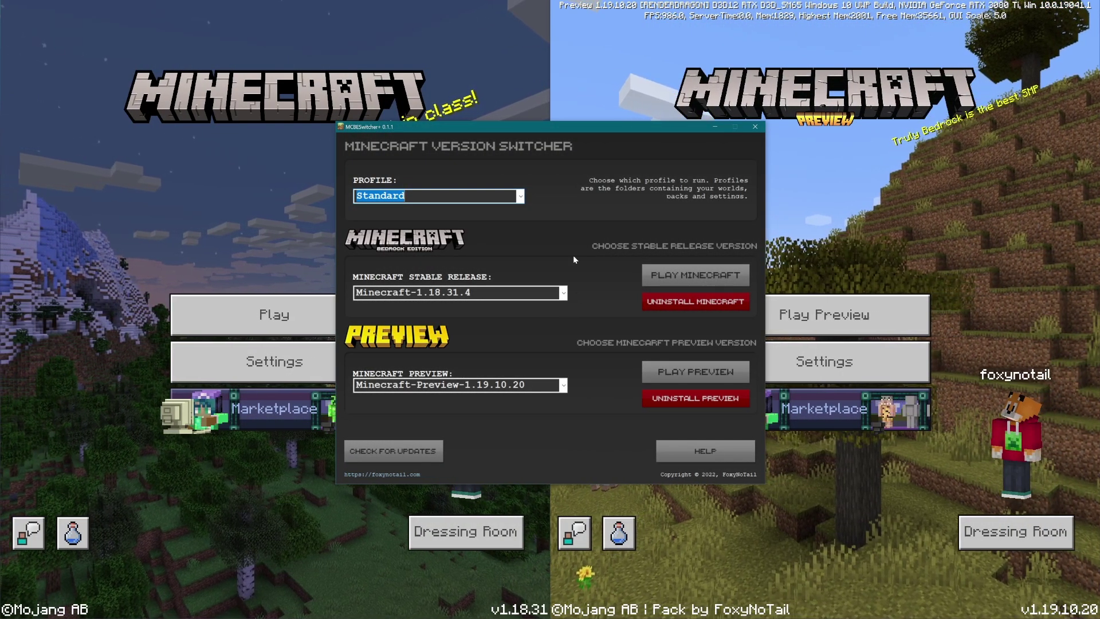
click(754, 127)
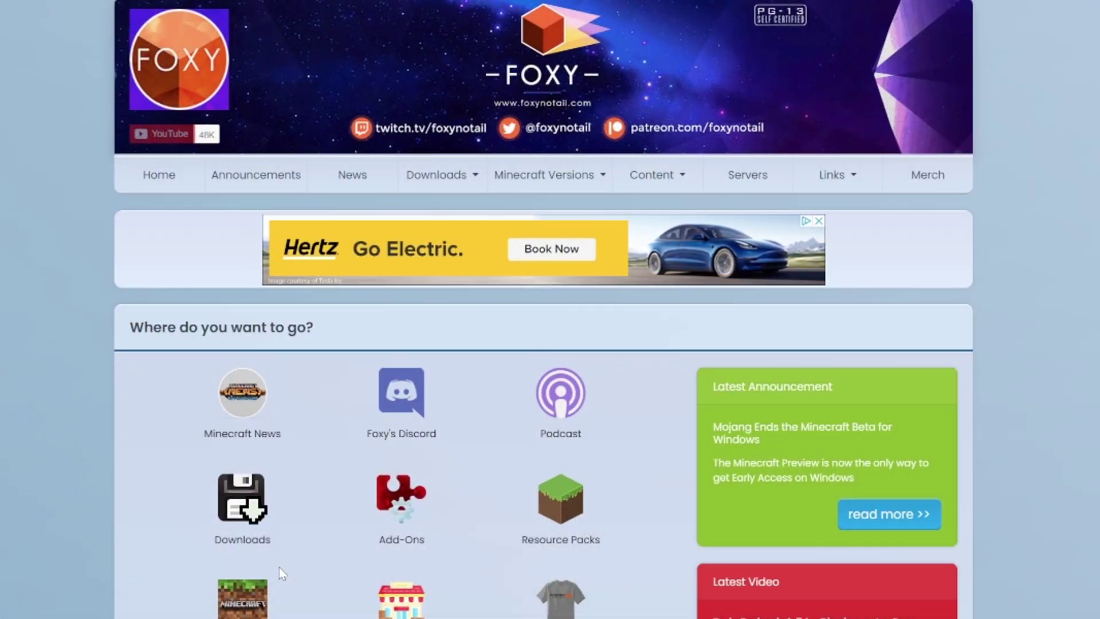
Step: Open the Tools & Software downloads page on the FoxyNoTail website and go to the version switcher listings
click(440, 175)
click(450, 355)
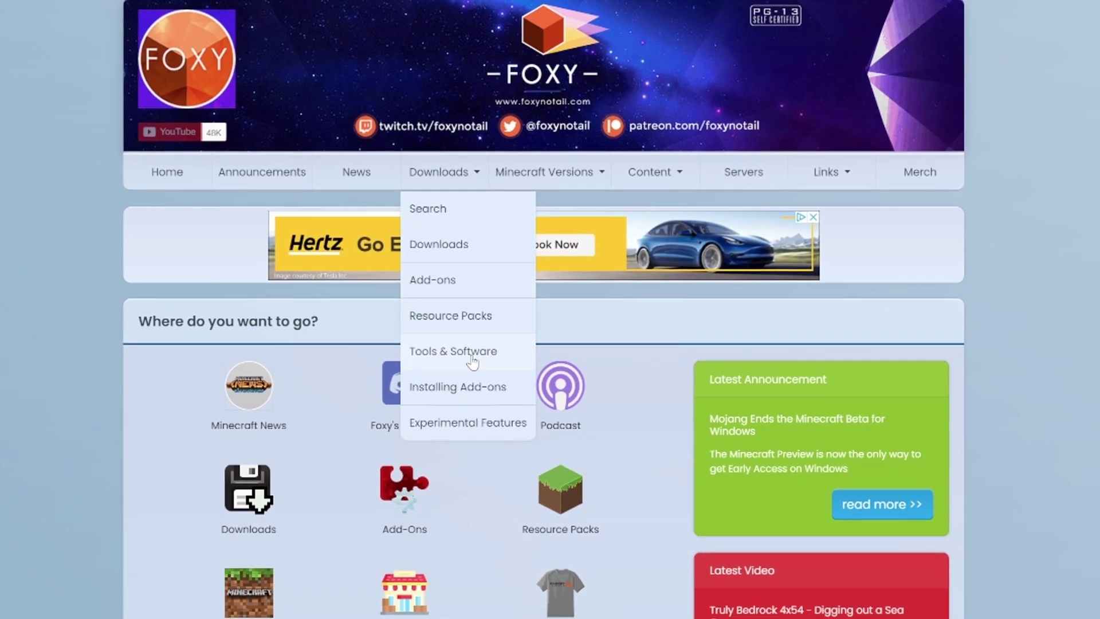
scroll(383, 596, down, 10)
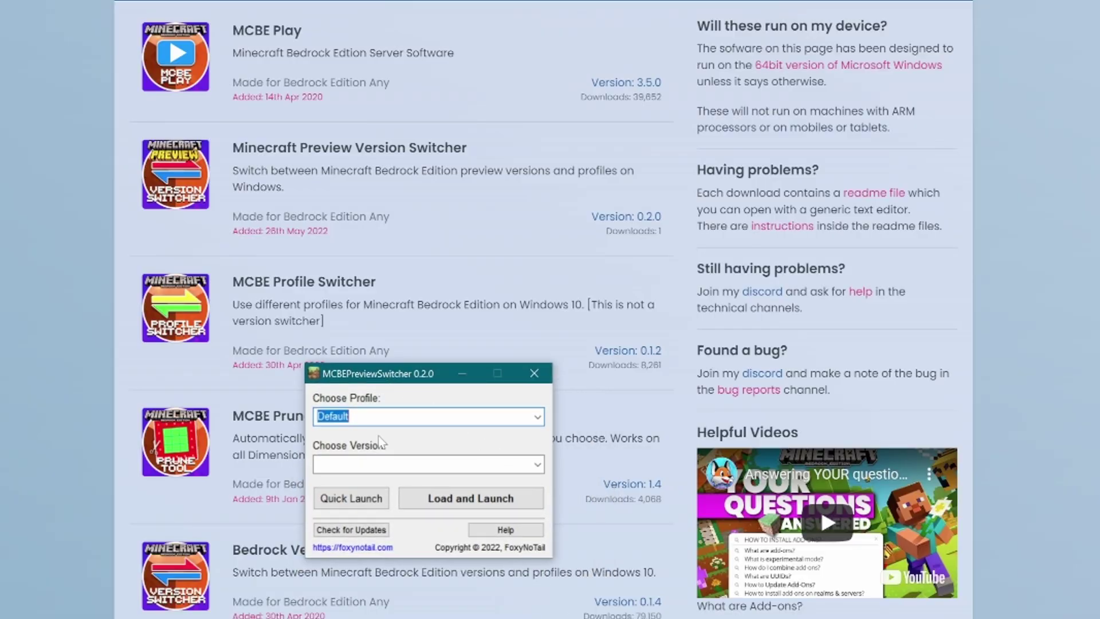
Step: Check the profile and version choices offered in MCBEPreviewSwitcher 0.2.0
click(536, 417)
click(534, 418)
click(541, 467)
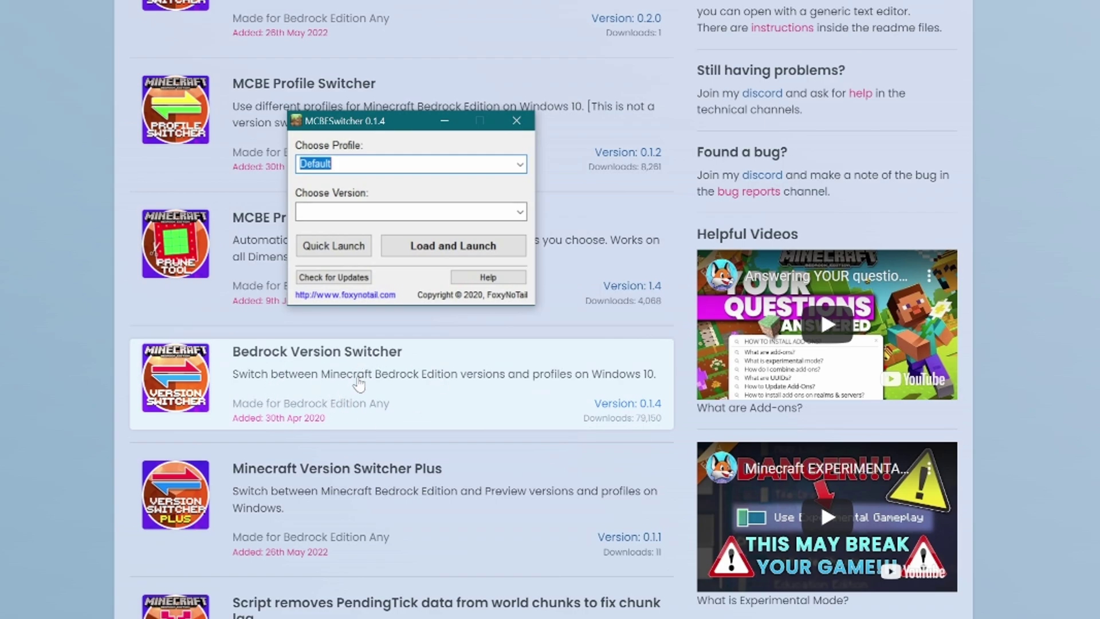
Step: Check the profile and version choices in MCBESwitcher 0.1.4 and close it
click(525, 166)
click(523, 178)
click(519, 212)
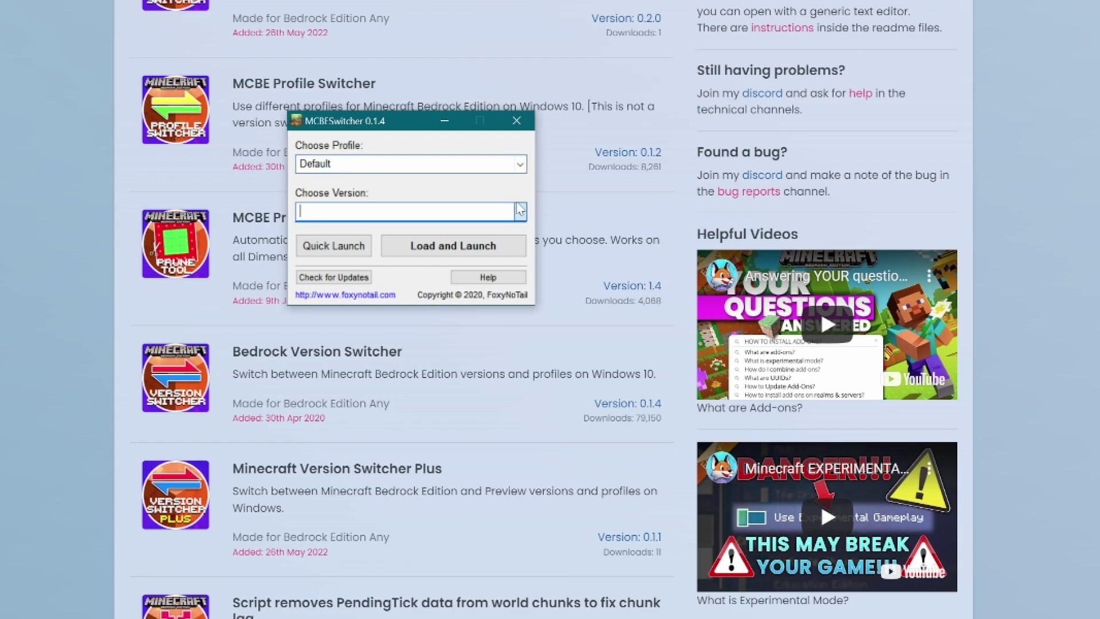
click(517, 123)
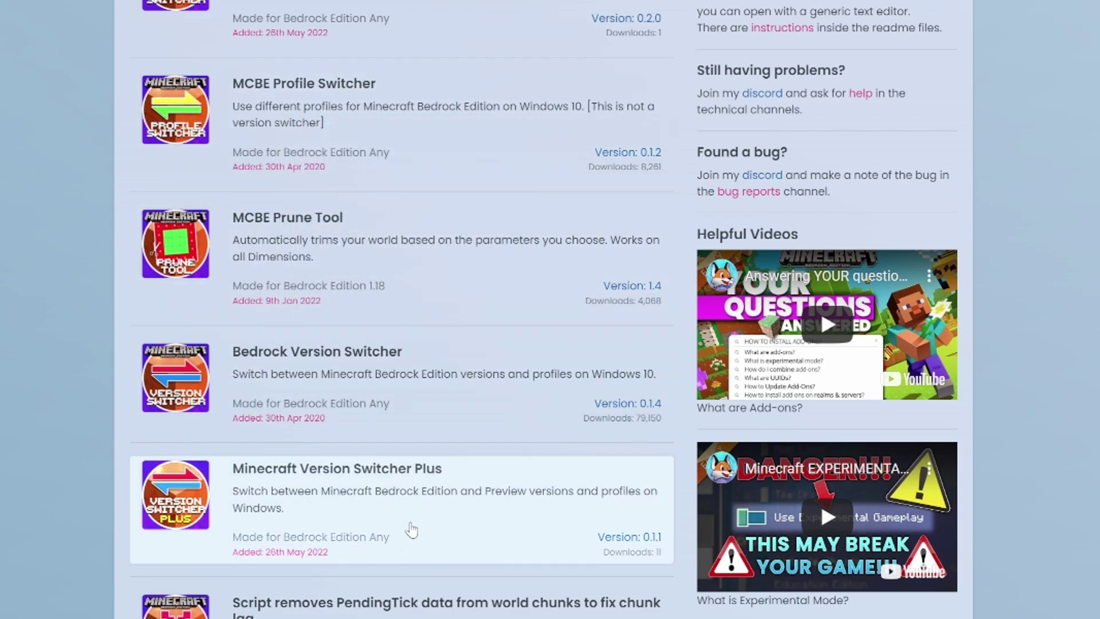
Step: Download mcbe-switcher-plus-0.1.1.zip from the Minecraft Version Switcher Plus page and save it in the dev_test folder
click(503, 495)
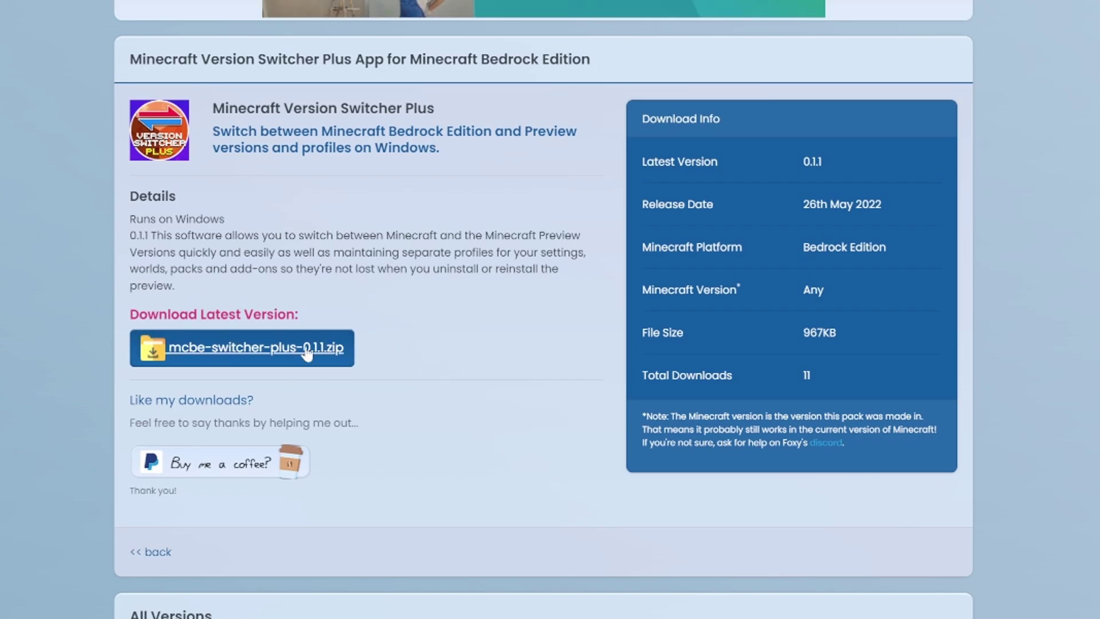
click(303, 351)
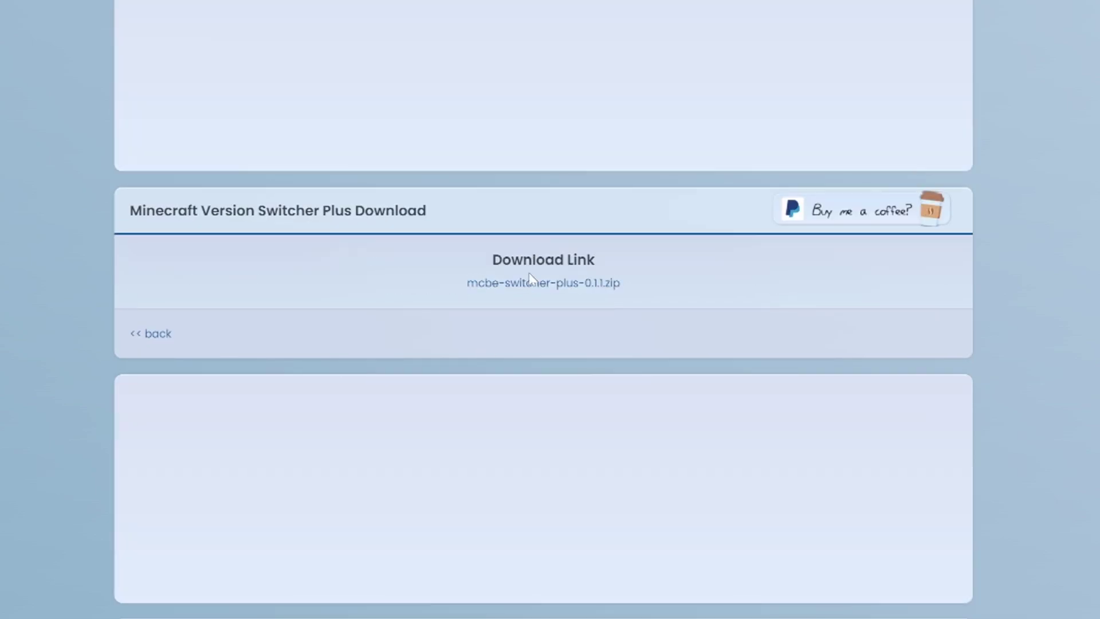
click(545, 284)
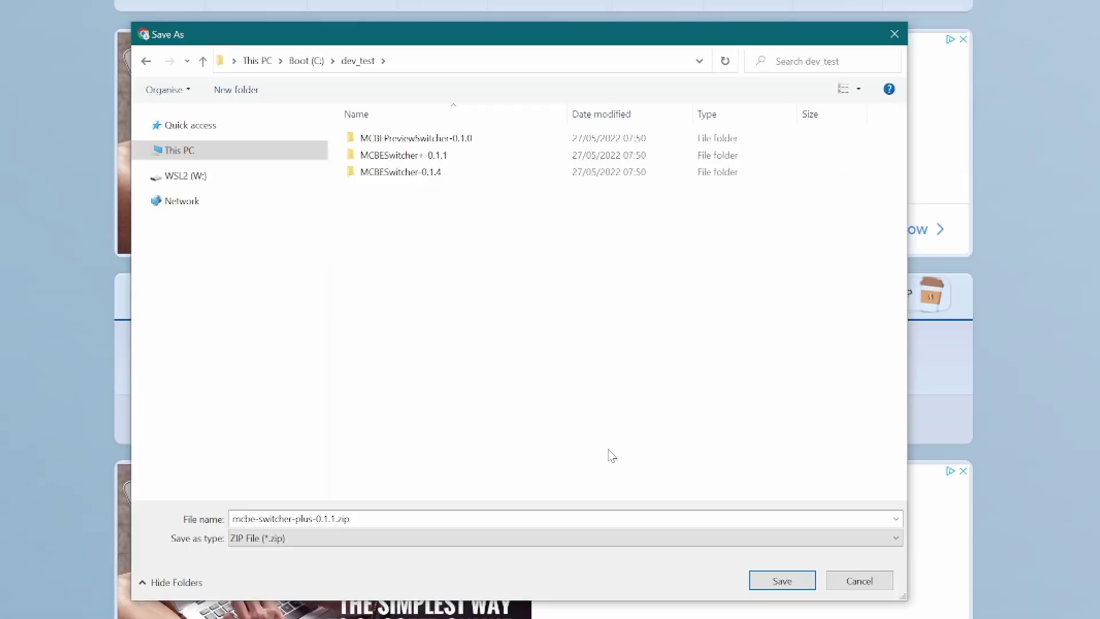
click(781, 583)
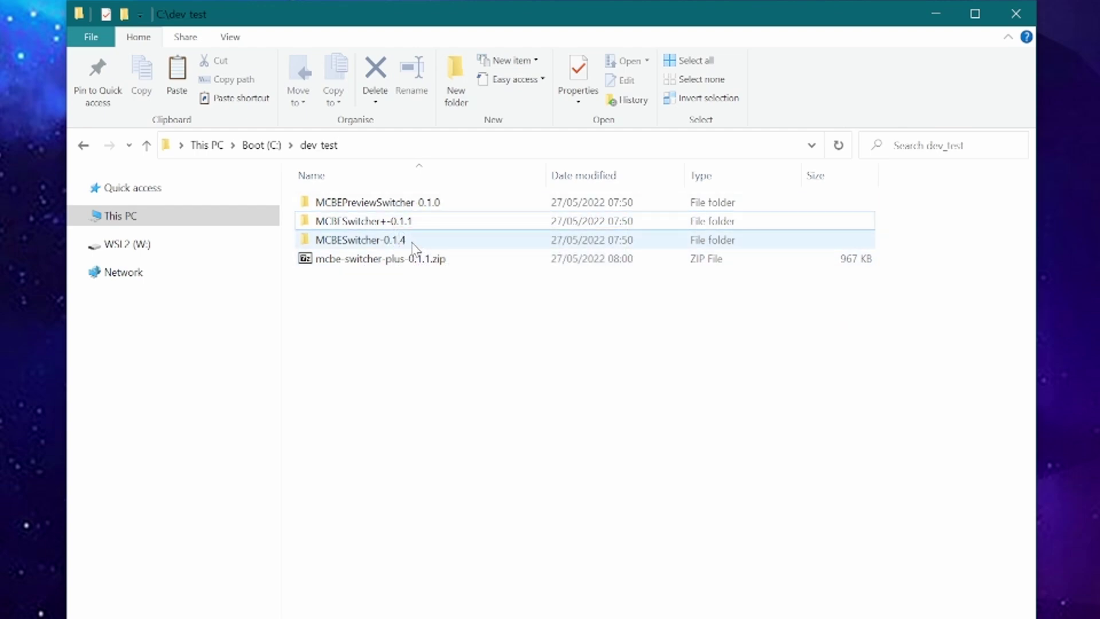
Step: Inspect the MCBESwitcher+ folder inside the mcbe-switcher-plus-0.1.1.zip archive and close the archive viewer
double_click(370, 261)
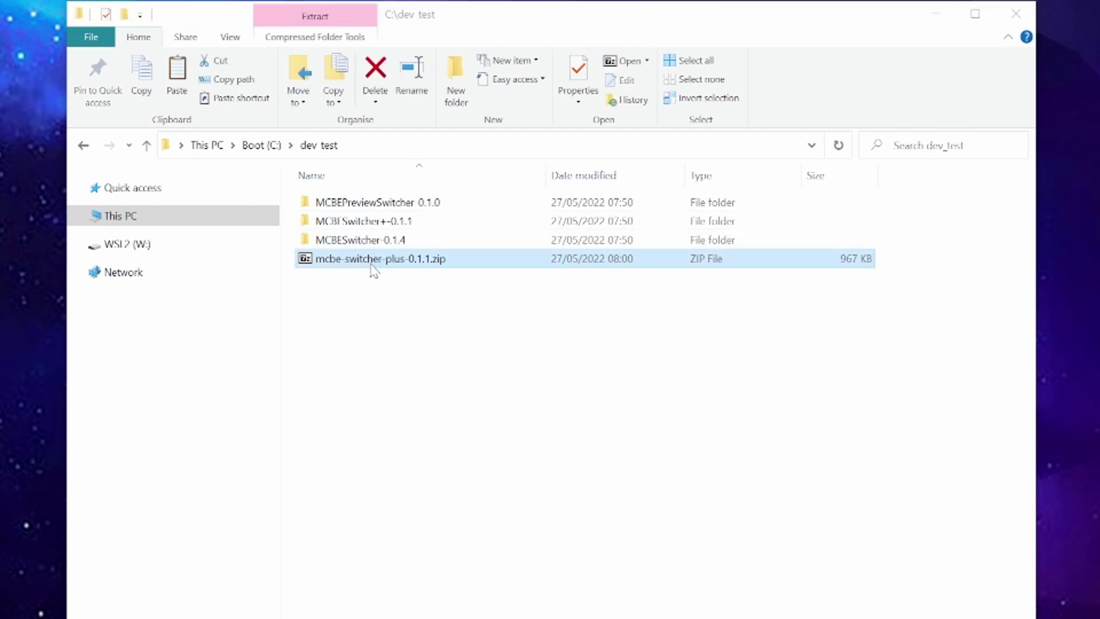
click(230, 144)
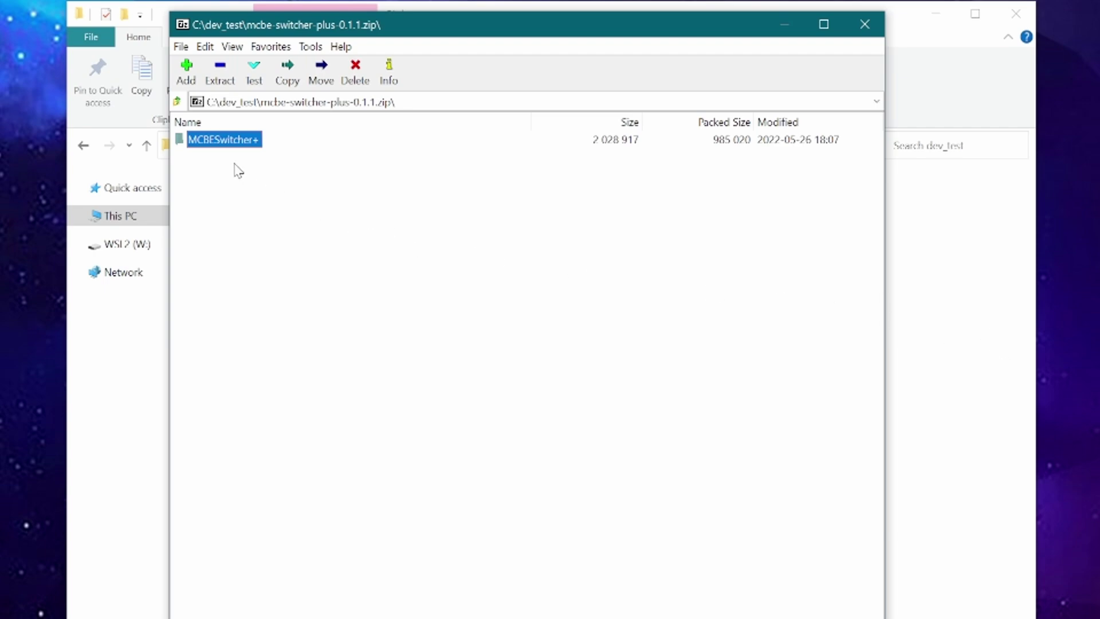
double_click(198, 139)
click(177, 102)
click(864, 24)
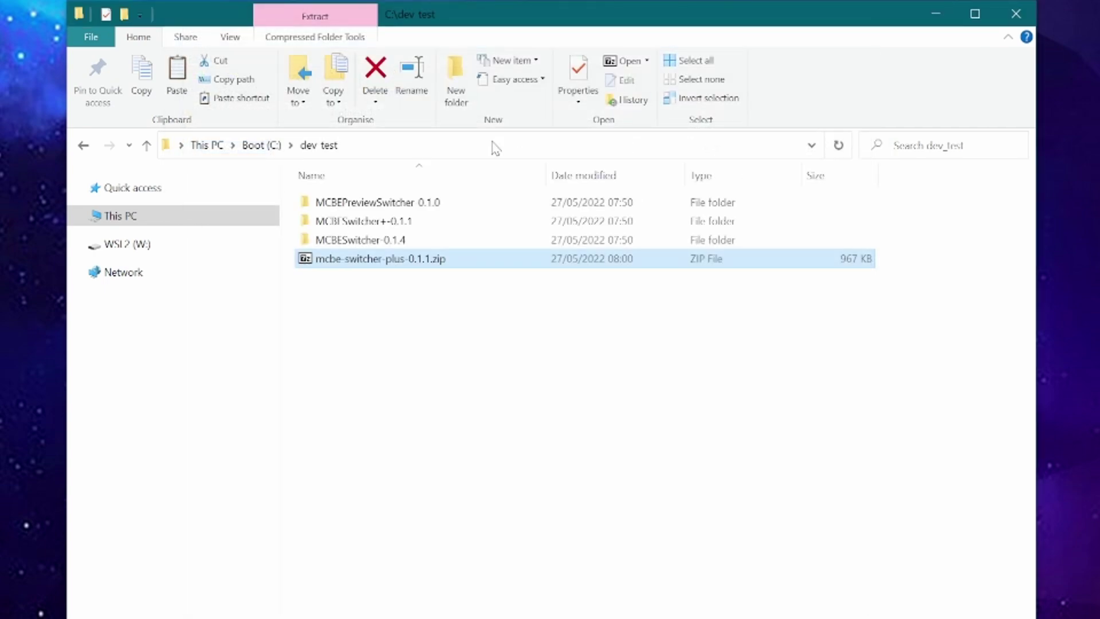
Step: Extract mcbe-switcher-plus-0.1.1.zip directly into the dev_test folder with 7-Zip and open the extracted MCBESwitcher+ folder
right_click(367, 264)
mouse_move(443, 302)
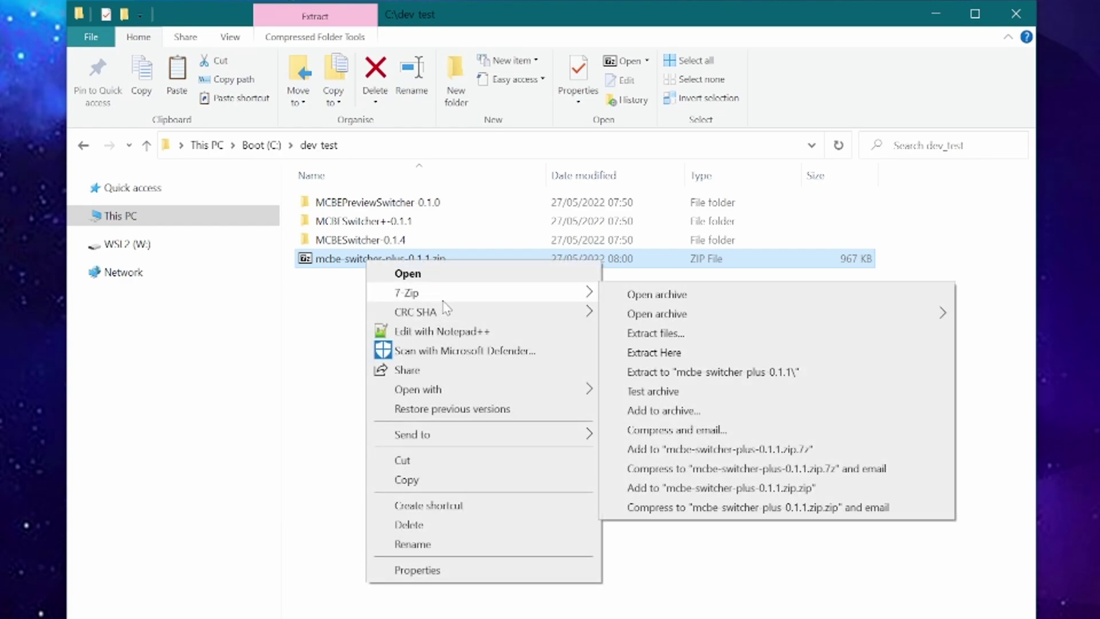
click(653, 353)
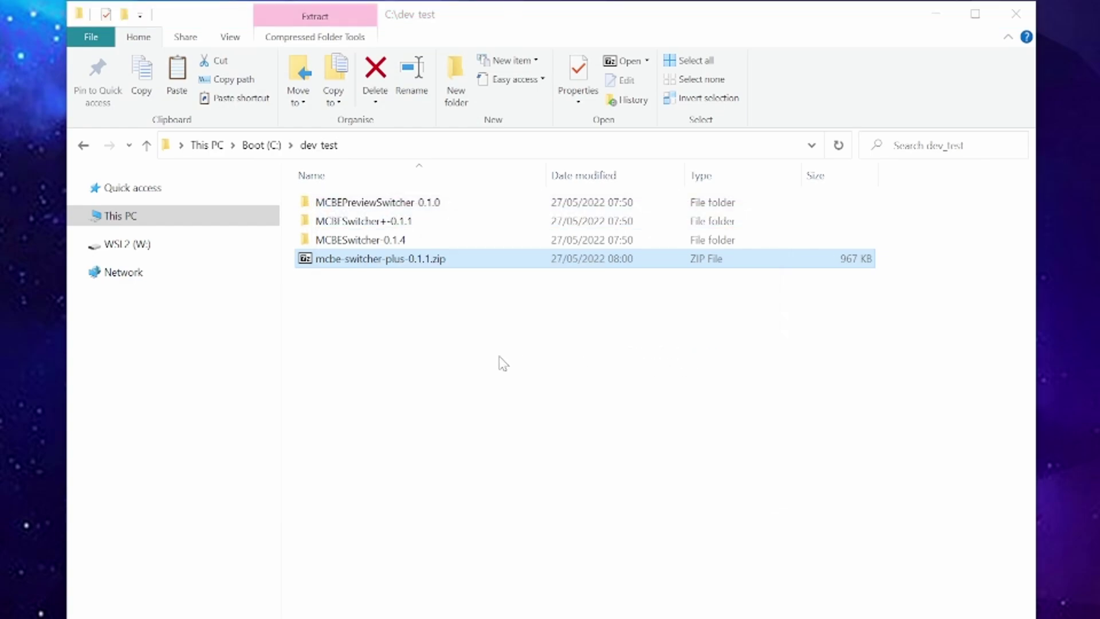
double_click(374, 227)
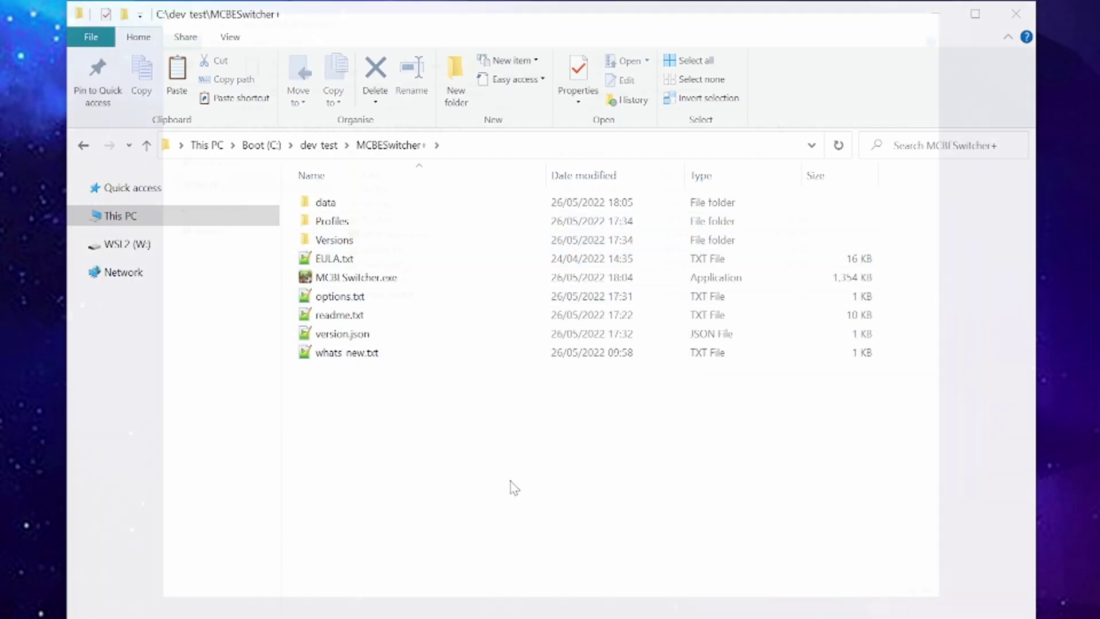
Step: Run MCBESwitcher.exe, check its preview version and profile lists, and close the program
double_click(379, 278)
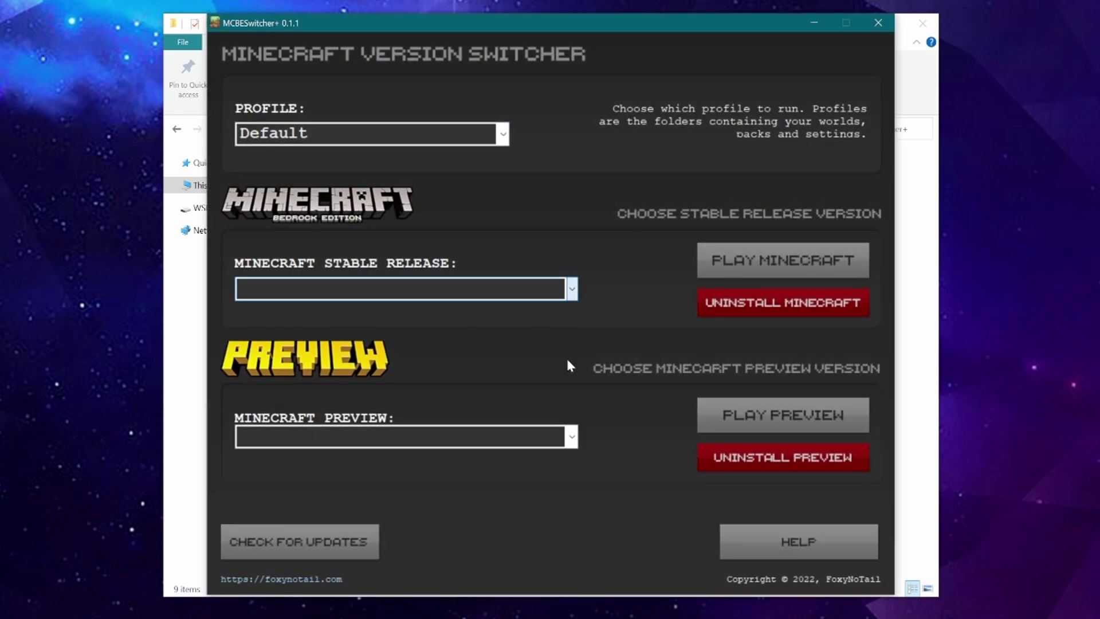
click(573, 448)
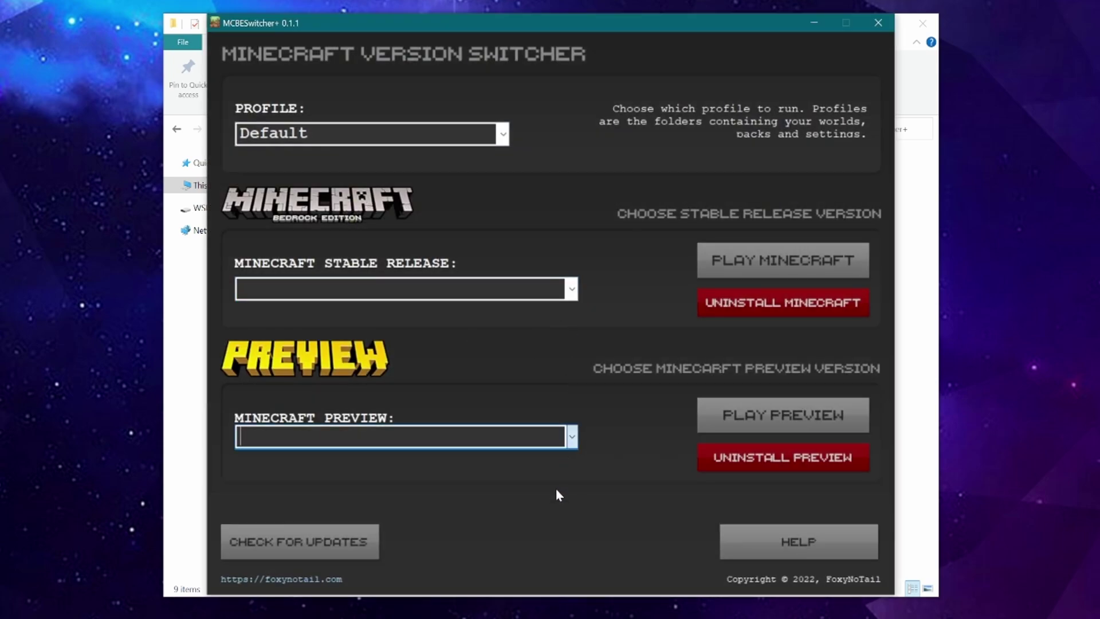
click(504, 136)
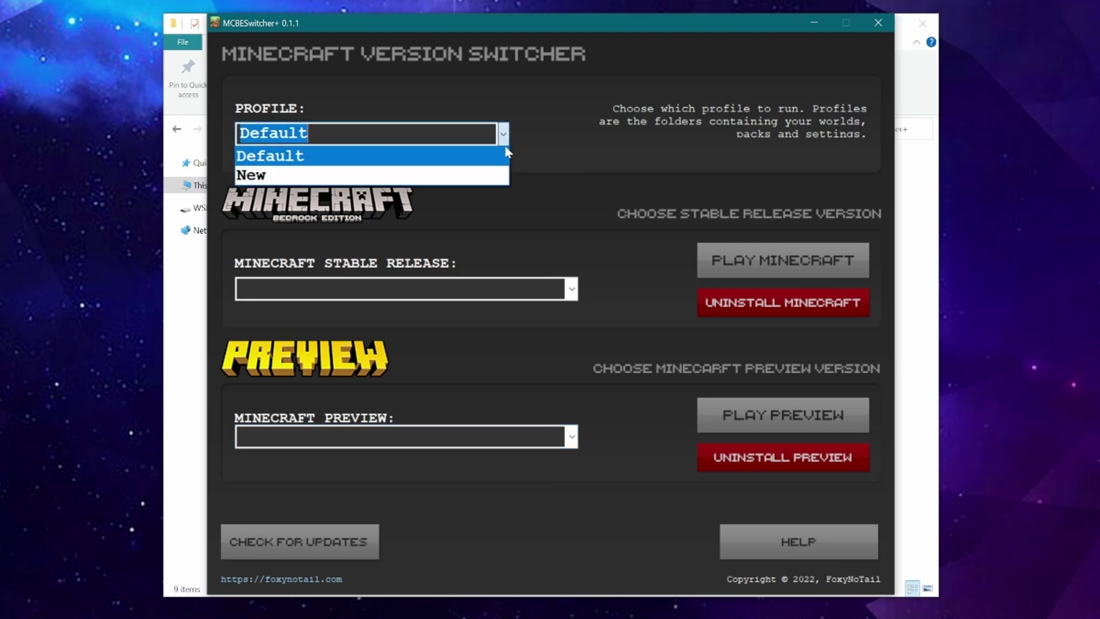
click(564, 154)
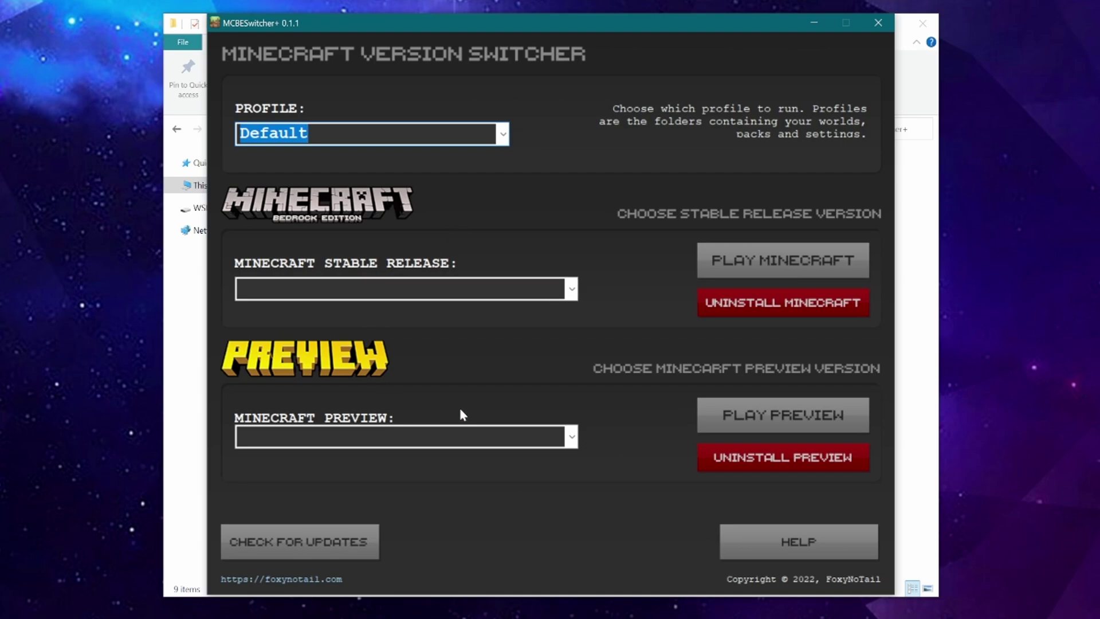
key(alt+F4)
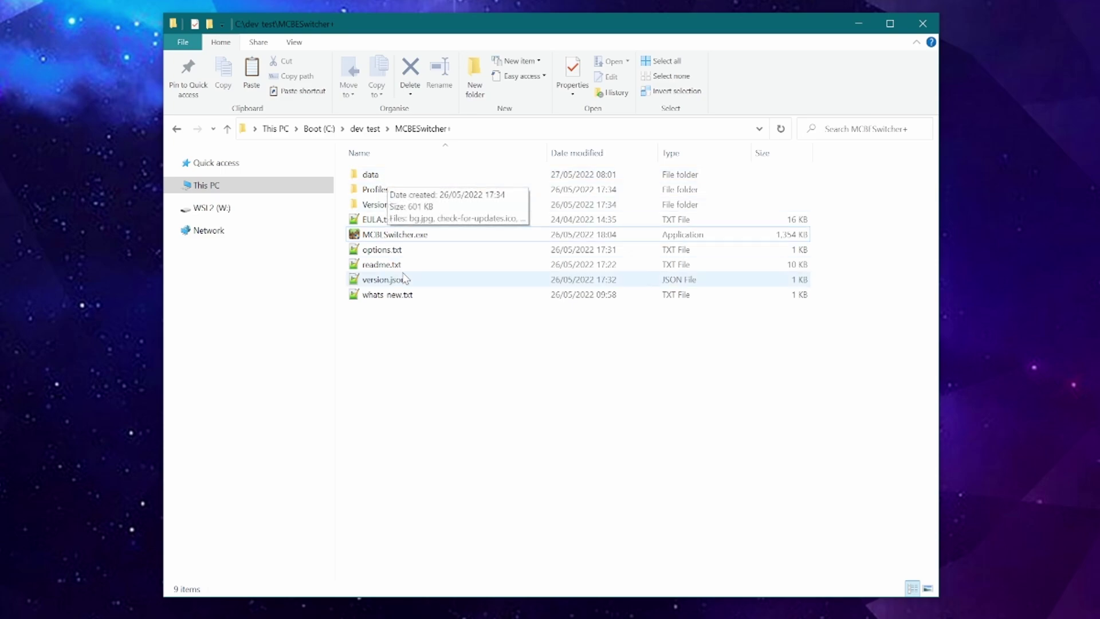
Step: Create a new folder named Add-ons inside the Profiles folder of MCBESwitcher+
click(403, 195)
double_click(404, 195)
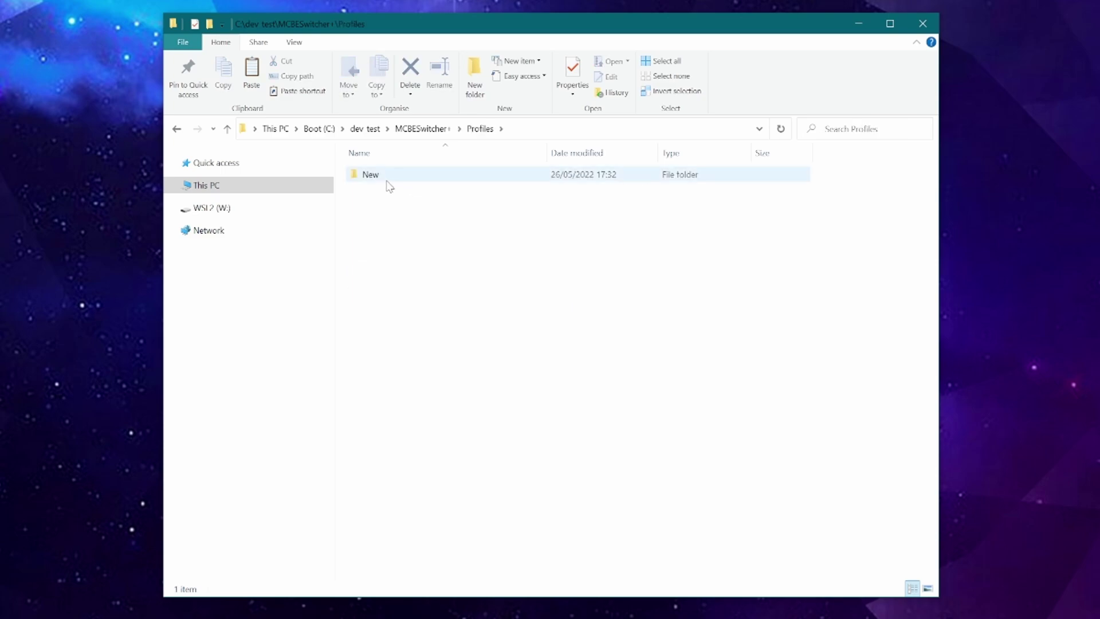
click(470, 92)
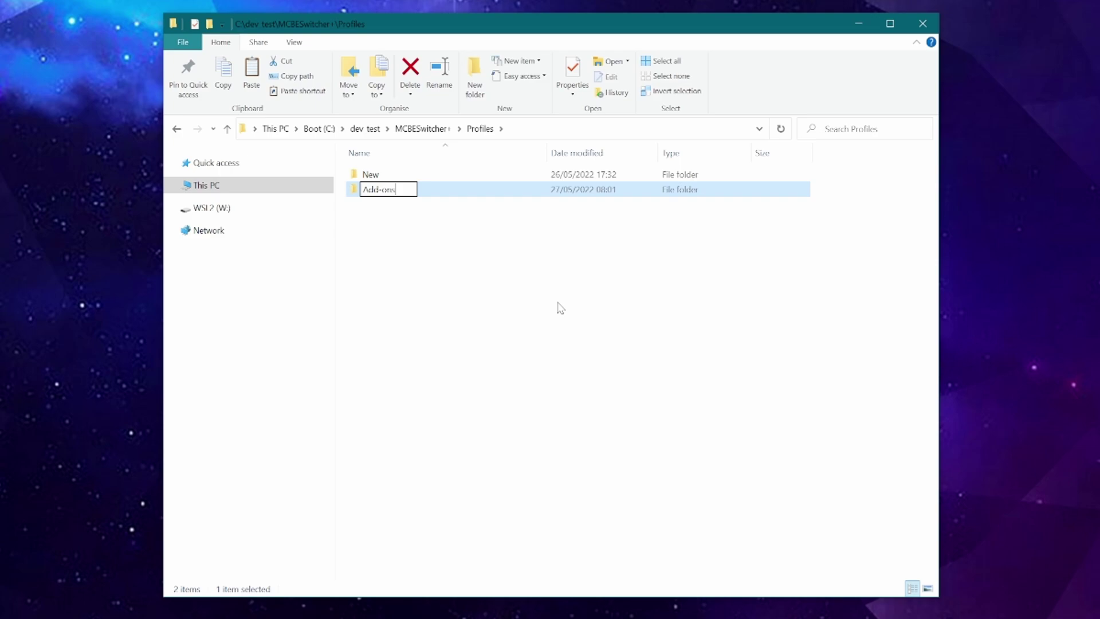
key(Return)
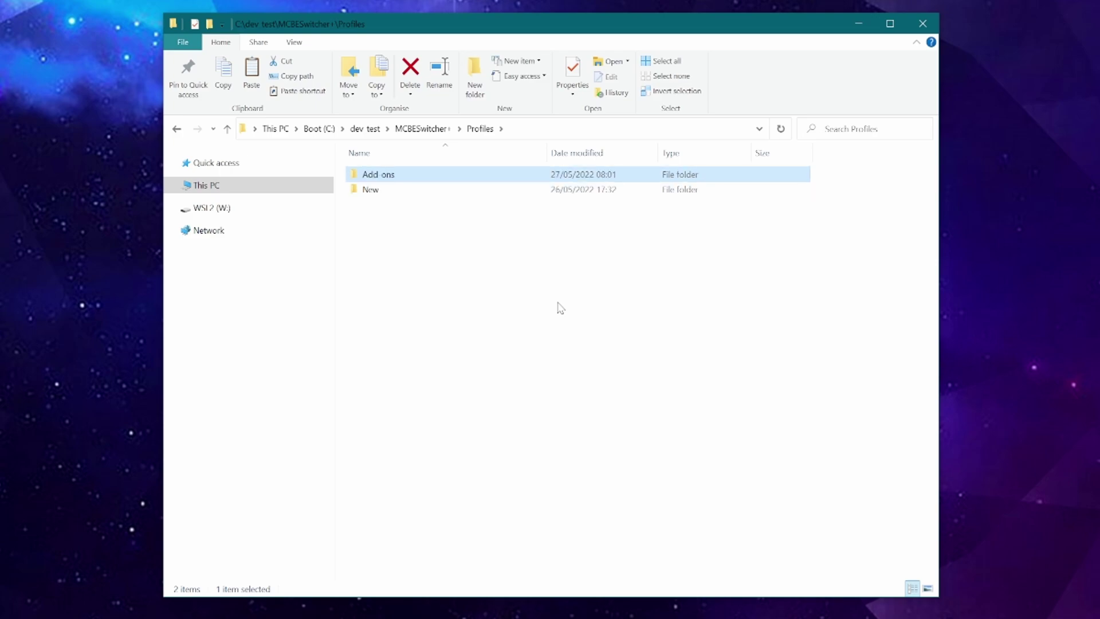
Step: Run MCBESwitcher.exe from the MCBESwitcher+ folder, choose the Add-ons profile and check the stable release list
click(423, 128)
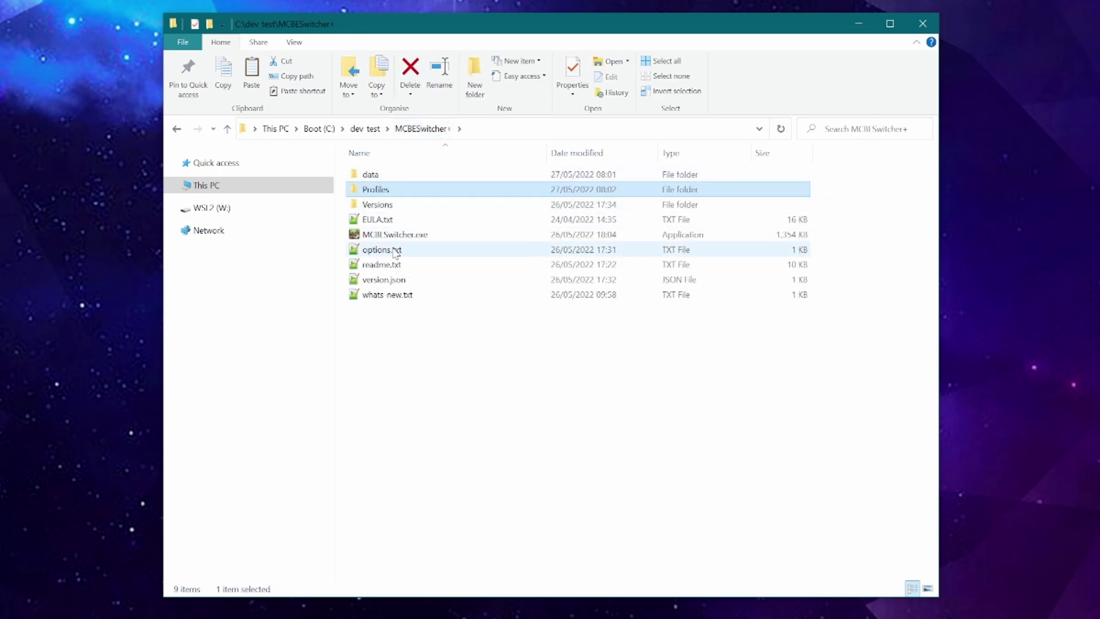
click(397, 236)
key(Return)
click(504, 133)
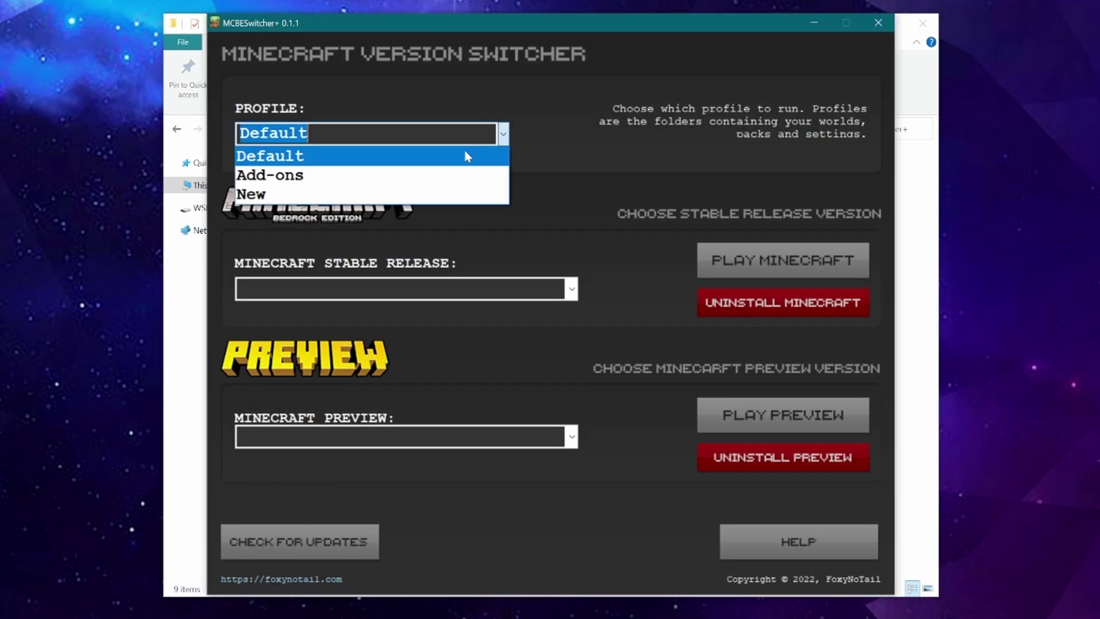
click(352, 182)
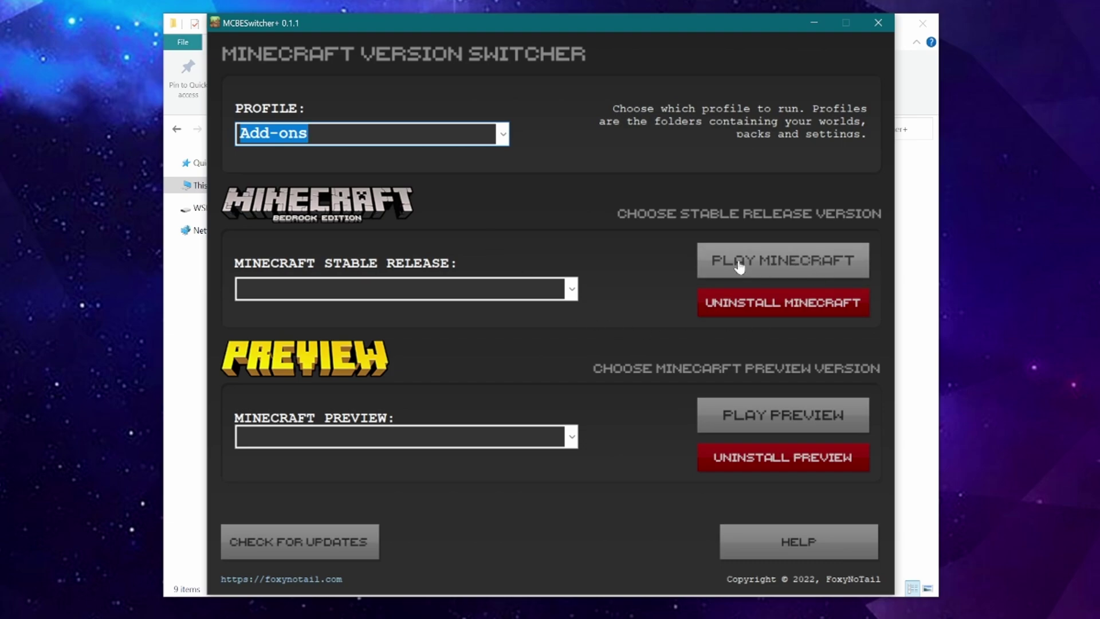
click(571, 289)
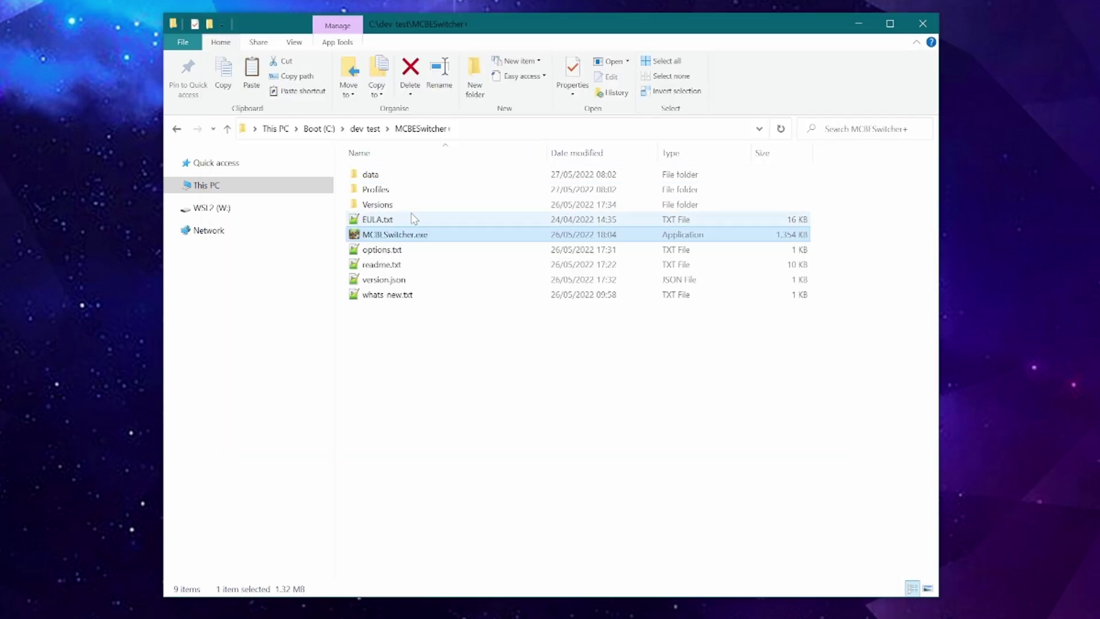
Step: Open the Versions folder of MCBESwitcher+ and review the profile choices in the version switcher
double_click(411, 215)
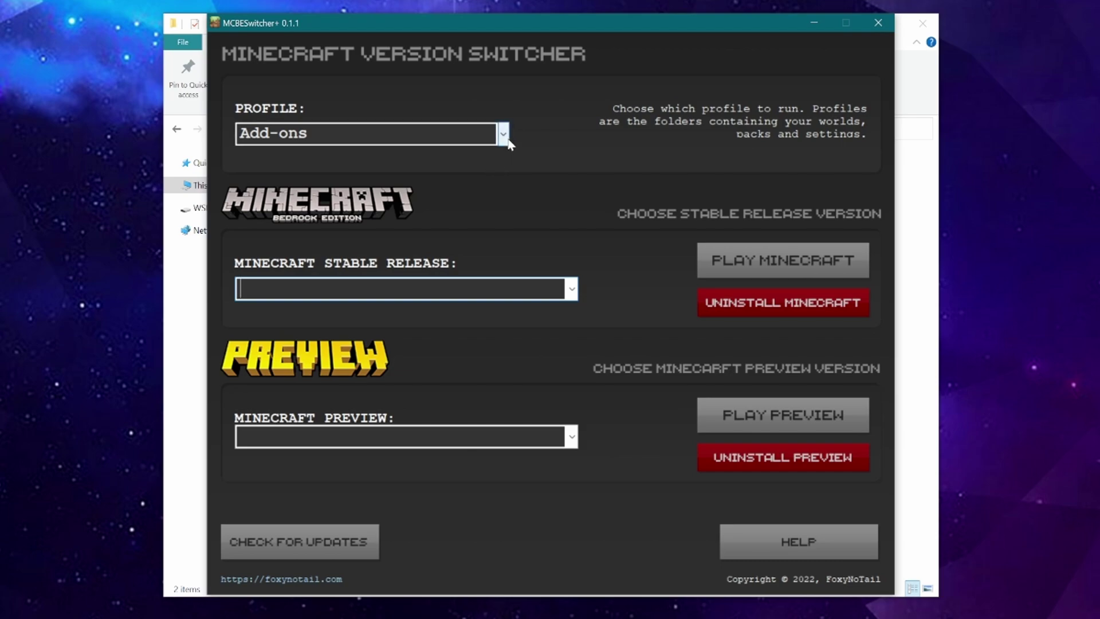
click(491, 134)
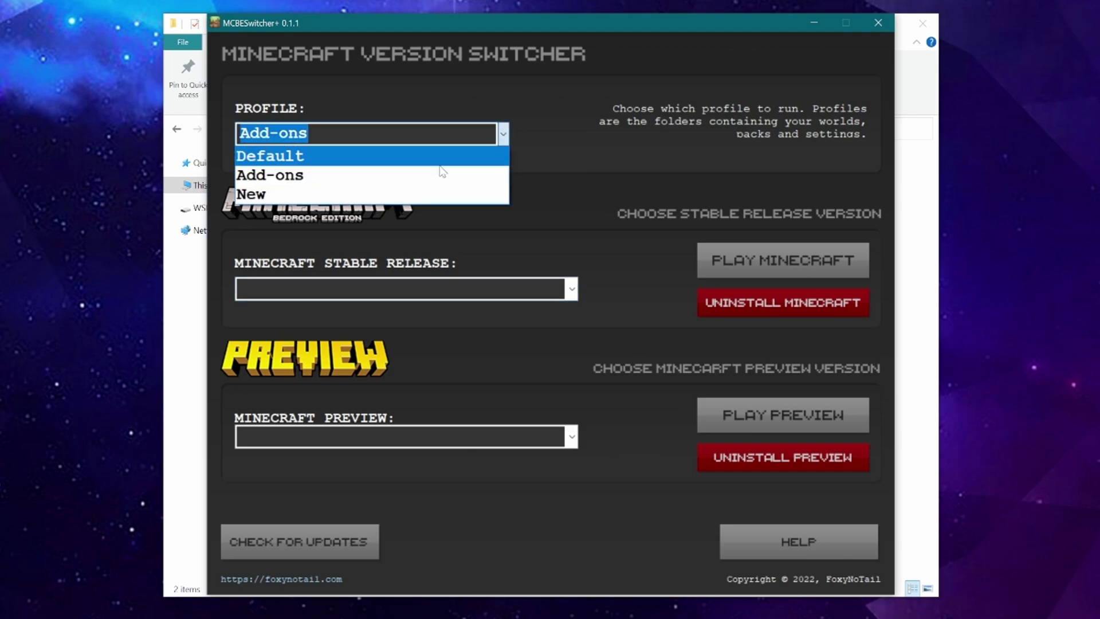
click(567, 166)
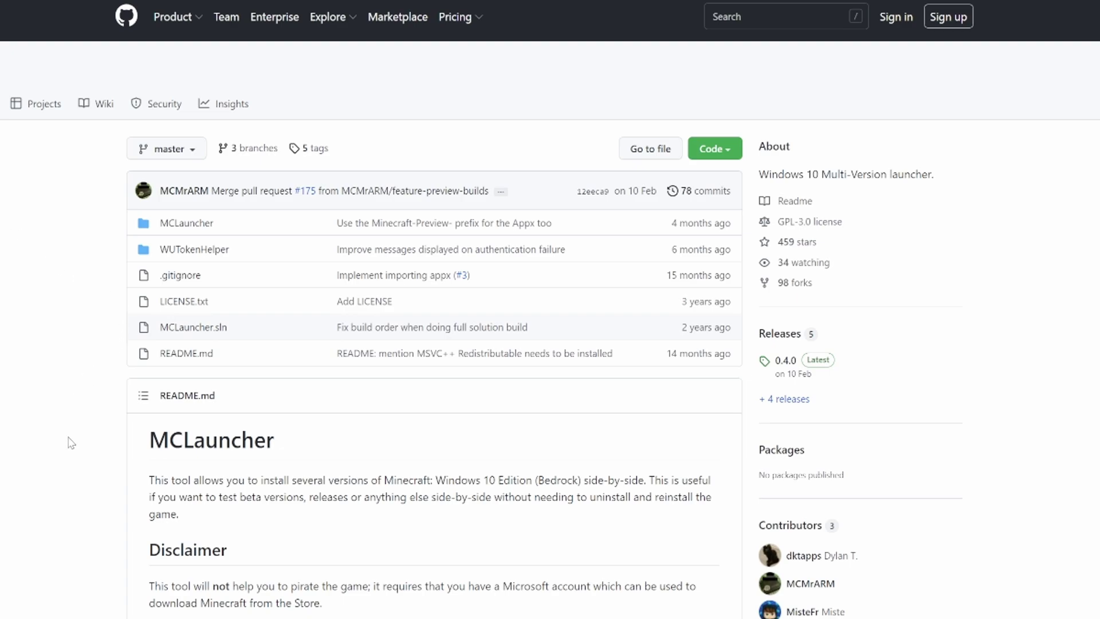
Step: Download MCLauncher.zip of release 0.4.0 from the MCLauncher GitHub releases page into the dev_test folder
click(793, 406)
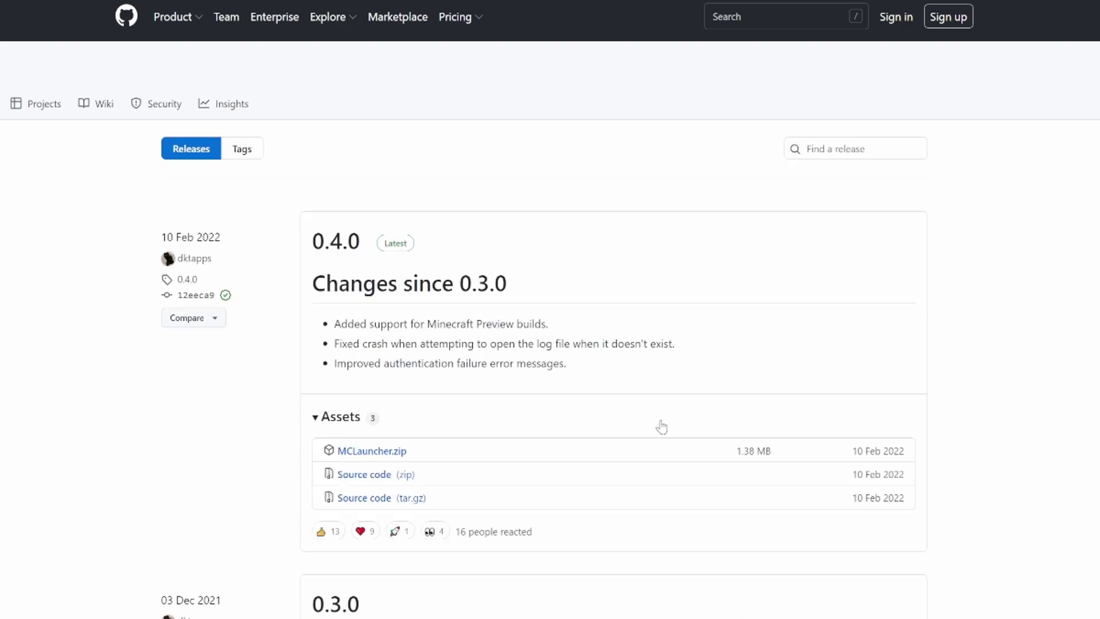
click(368, 456)
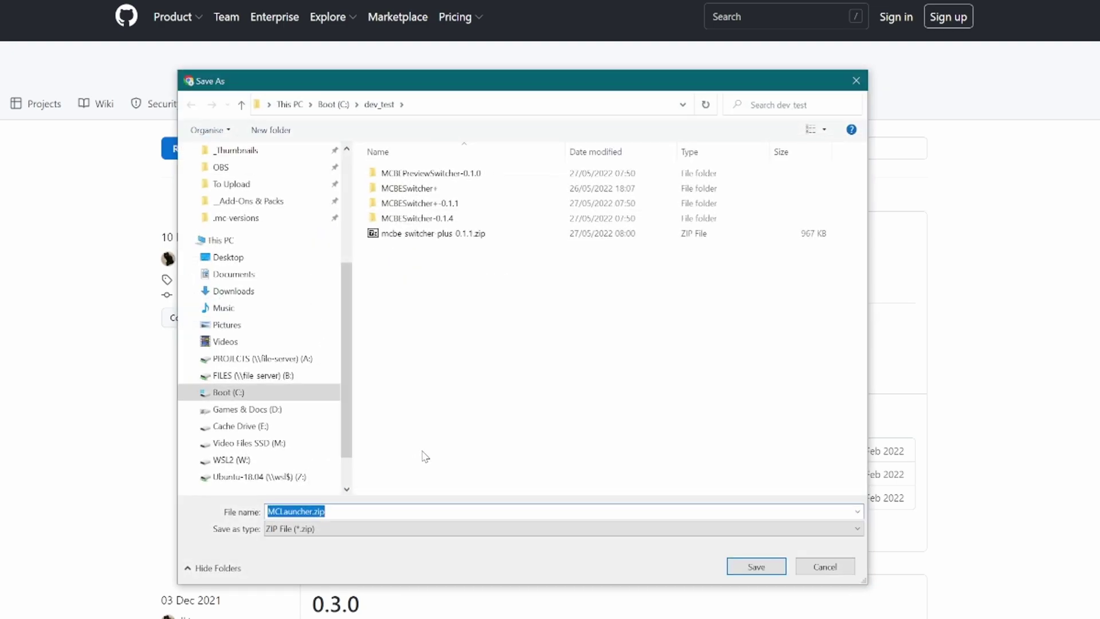
click(750, 569)
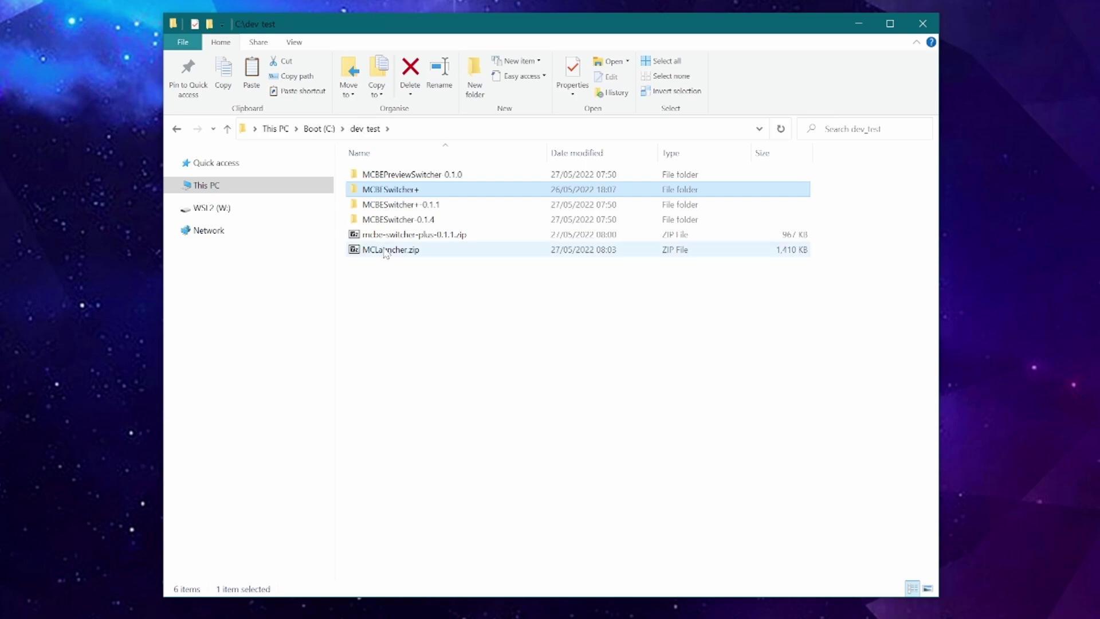
Step: Inspect the contents of MCLauncher.zip and try to extract it directly into the dev_test folder with 7-Zip
double_click(386, 251)
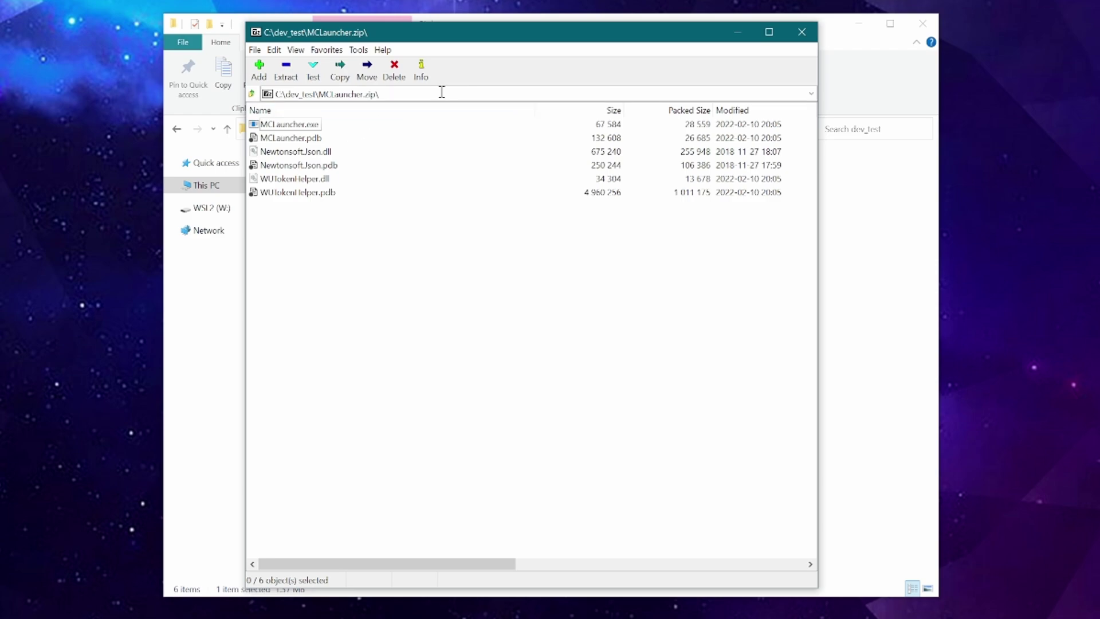
click(802, 31)
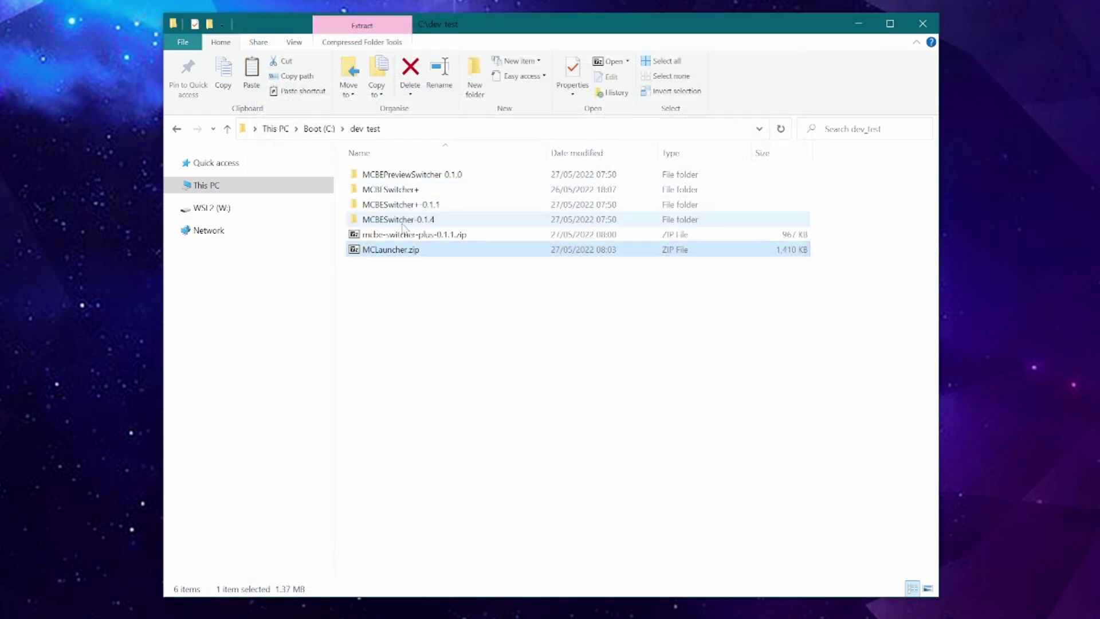
right_click(365, 250)
mouse_move(420, 285)
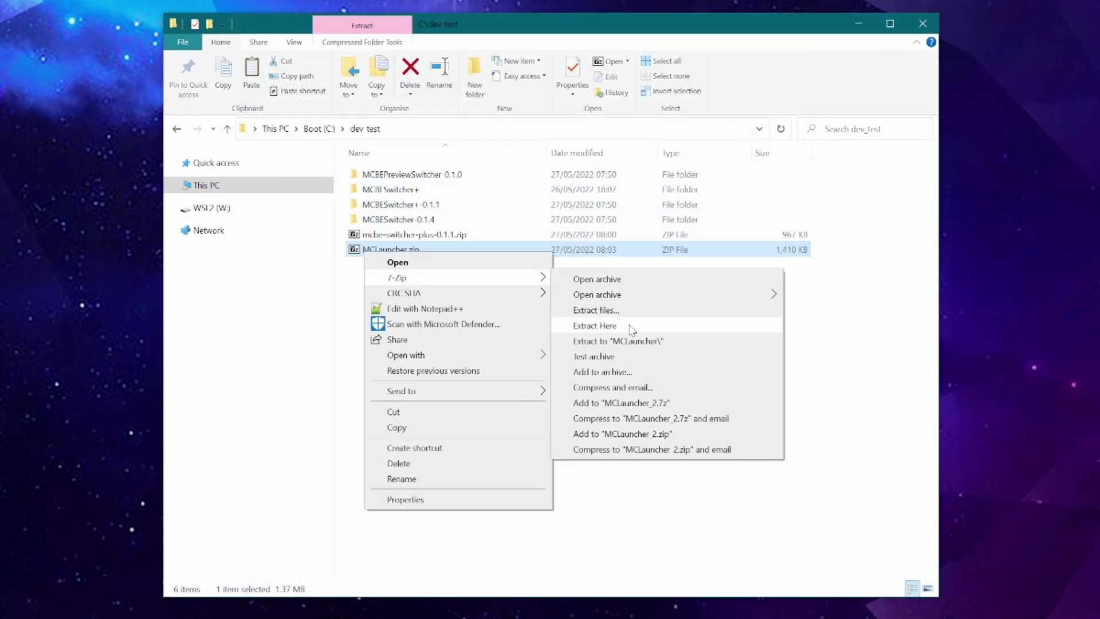
click(633, 329)
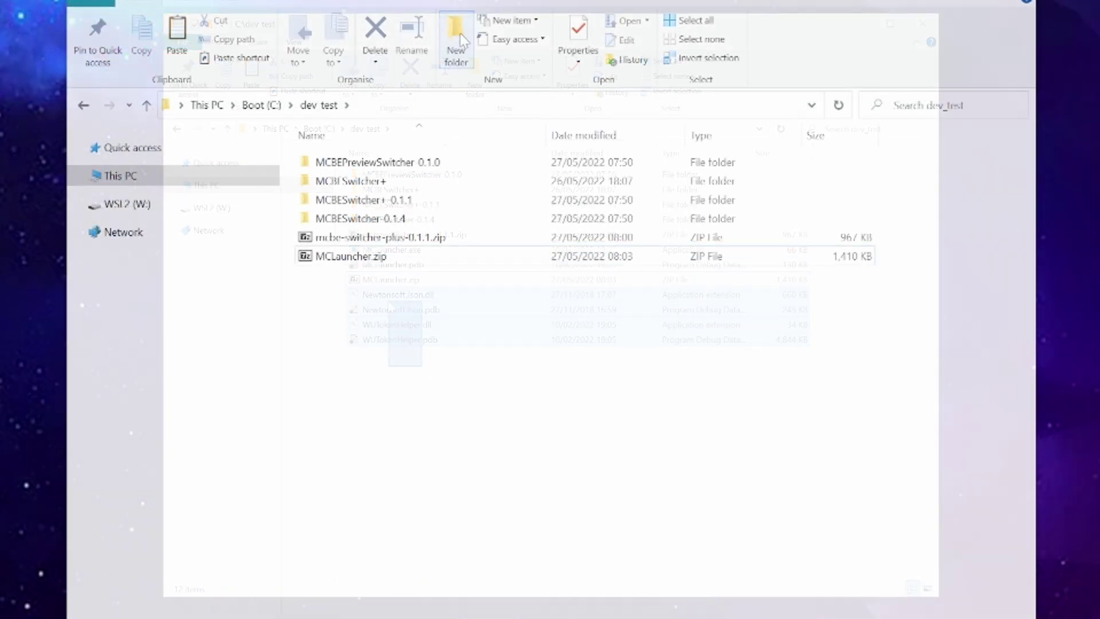
Step: Create a folder named MCLauncher in dev_test and extract the files from MCLauncher.zip into it
click(480, 75)
text(M)
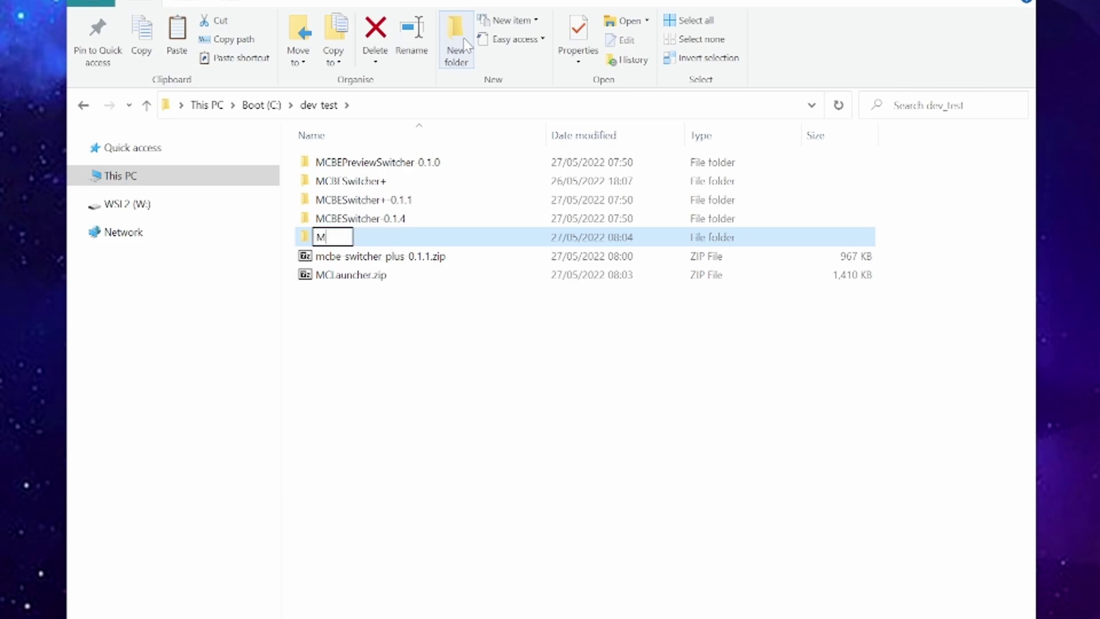
text(CLauncher)
double_click(358, 276)
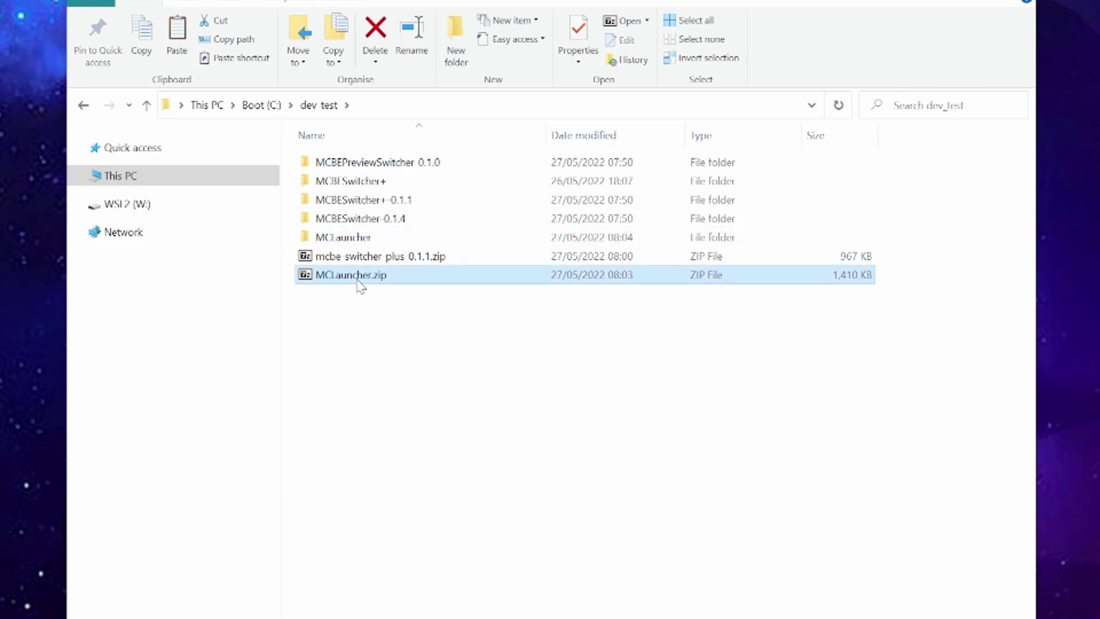
drag(621, 239, 378, 242)
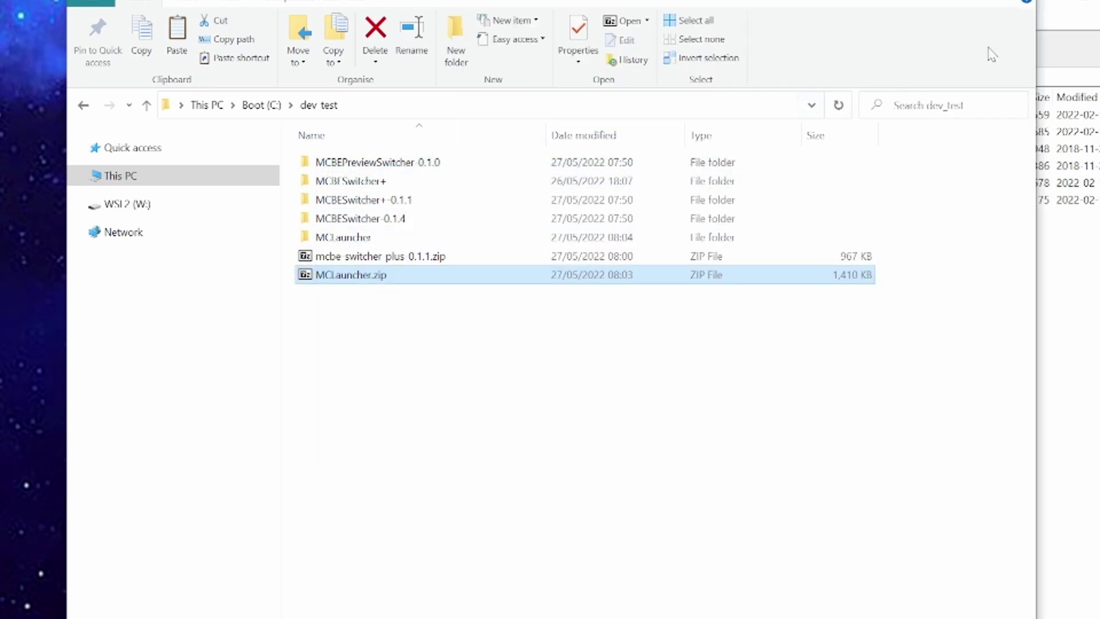
Step: Run MCLauncher.exe from the new MCLauncher folder and compare its Beta and Preview version lists
double_click(344, 238)
click(374, 165)
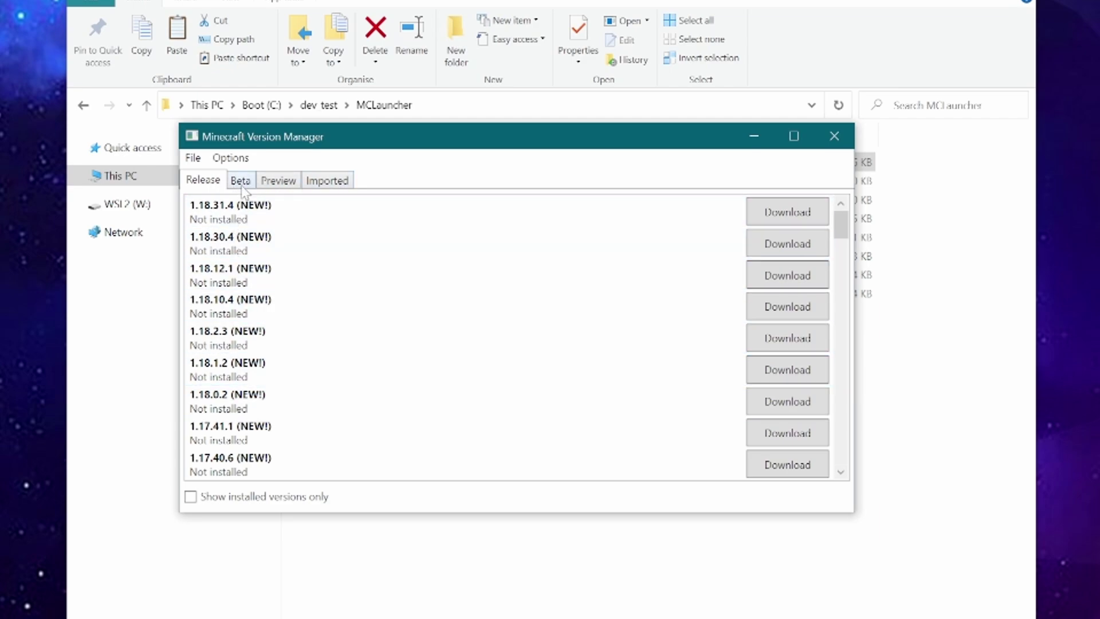
click(240, 181)
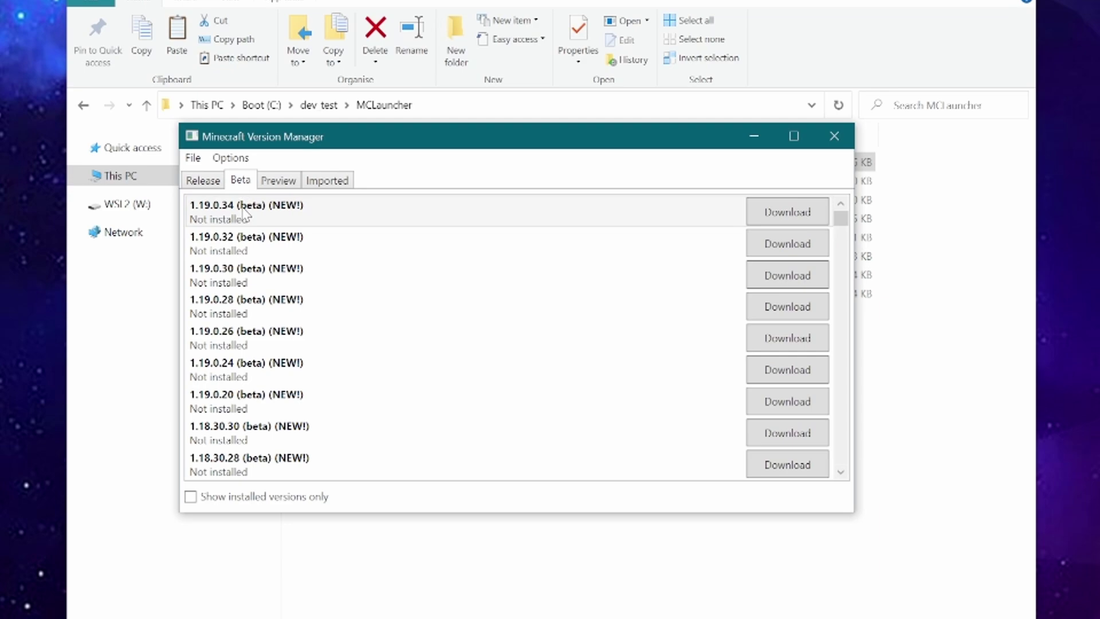
click(278, 183)
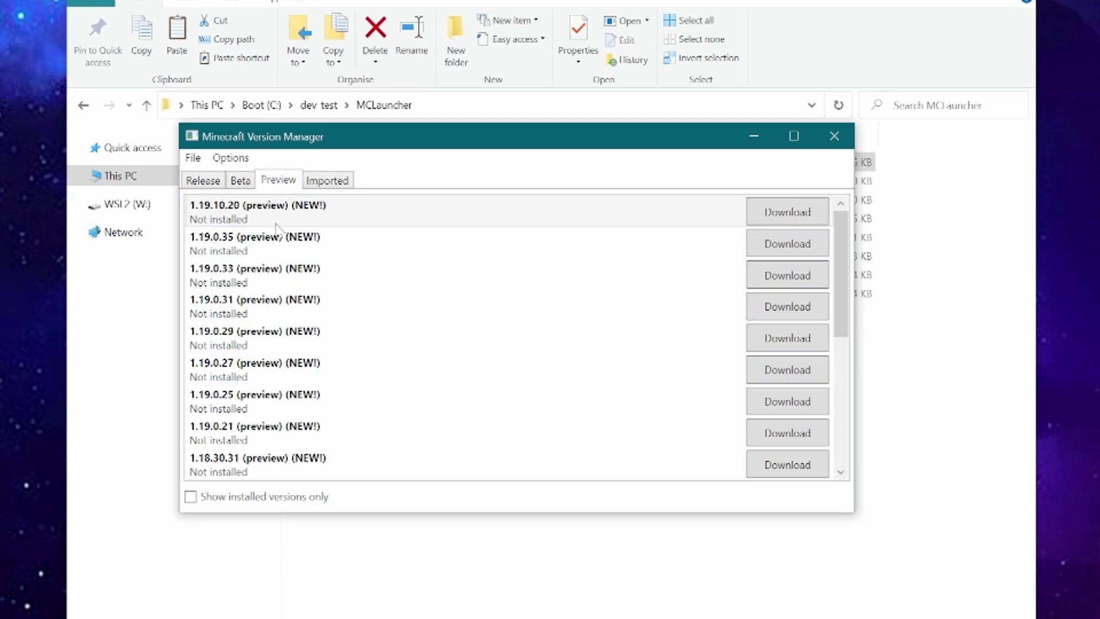
click(244, 185)
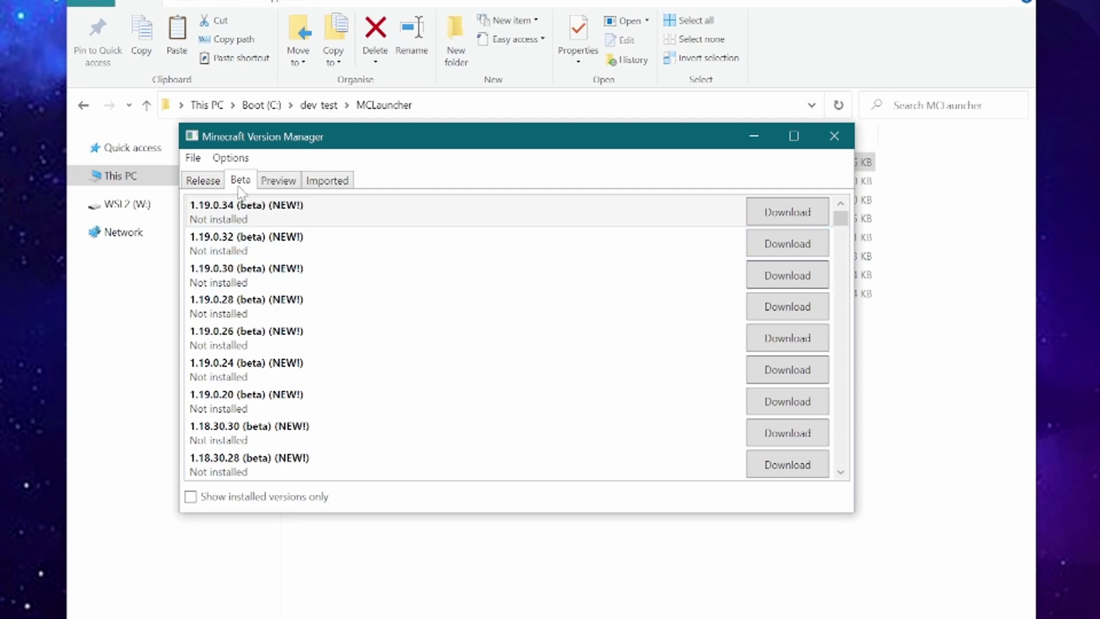
click(277, 184)
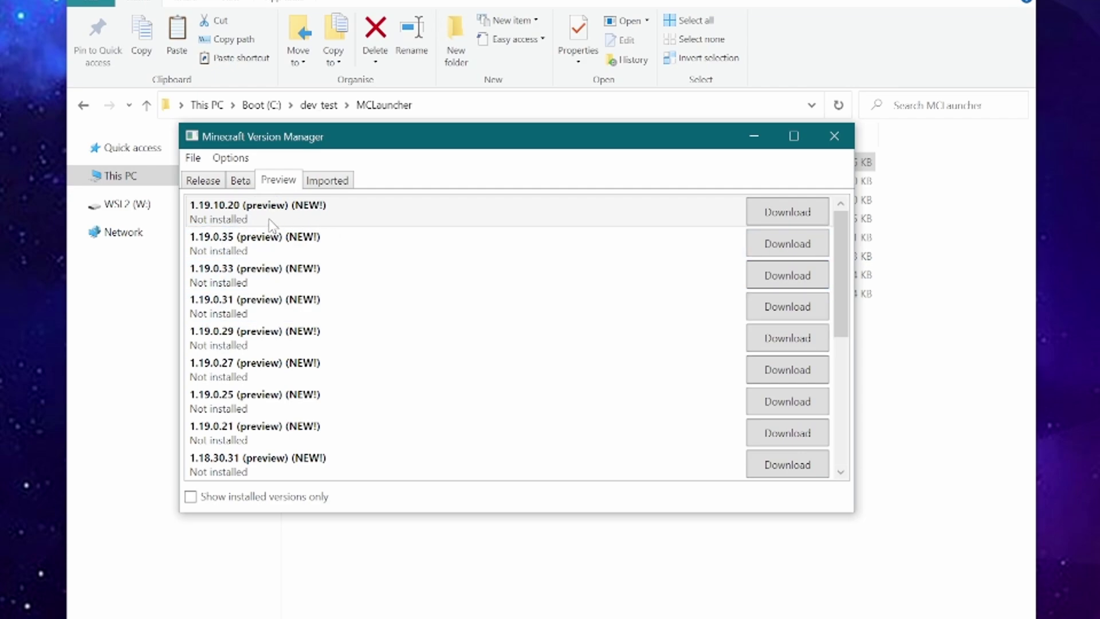
Step: Download release version 1.18.31.4 and preview version 1.19.10.20 in Minecraft Version Manager
click(198, 182)
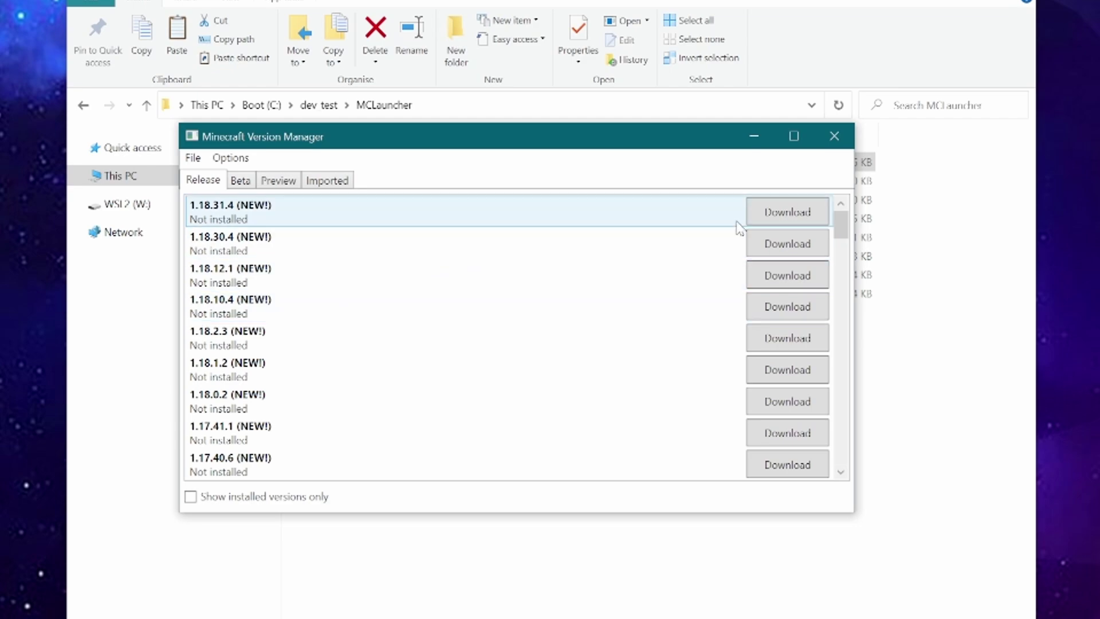
click(787, 212)
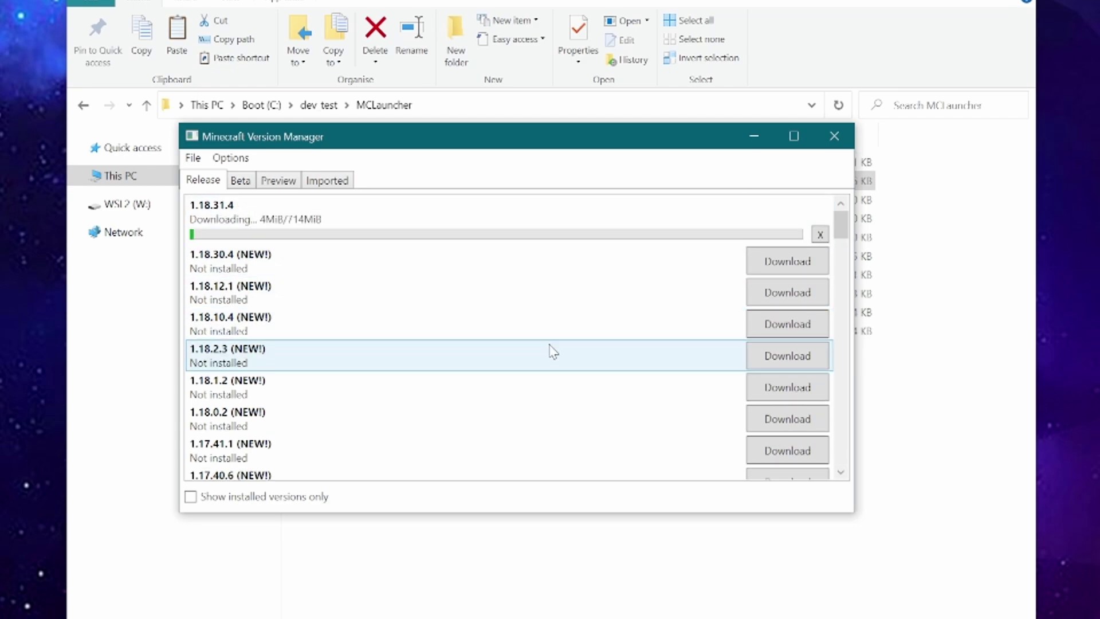
click(278, 181)
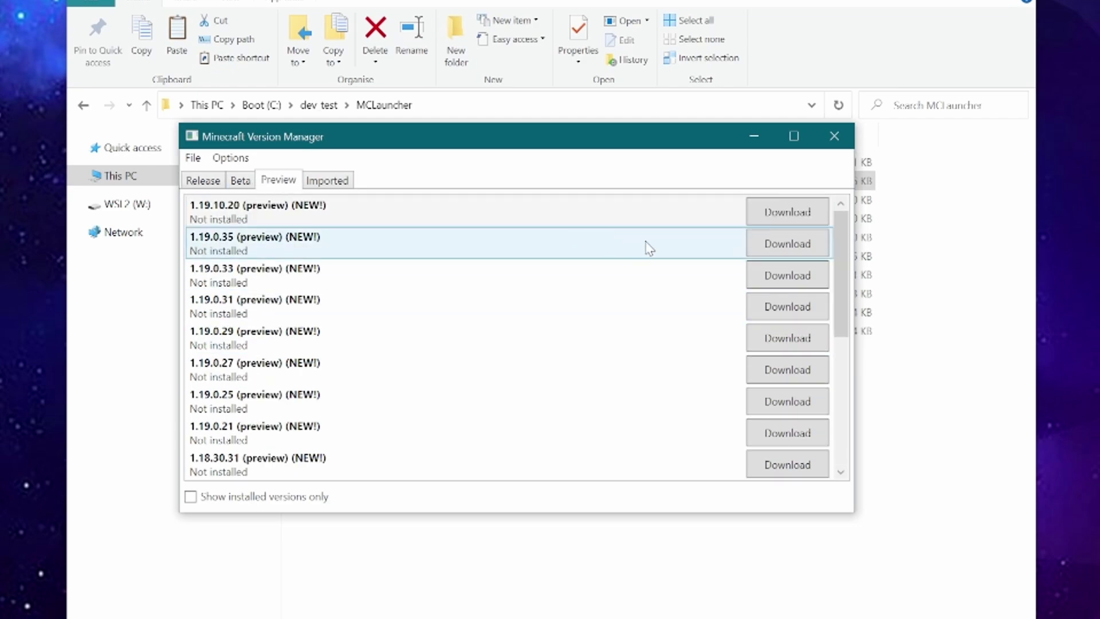
click(780, 216)
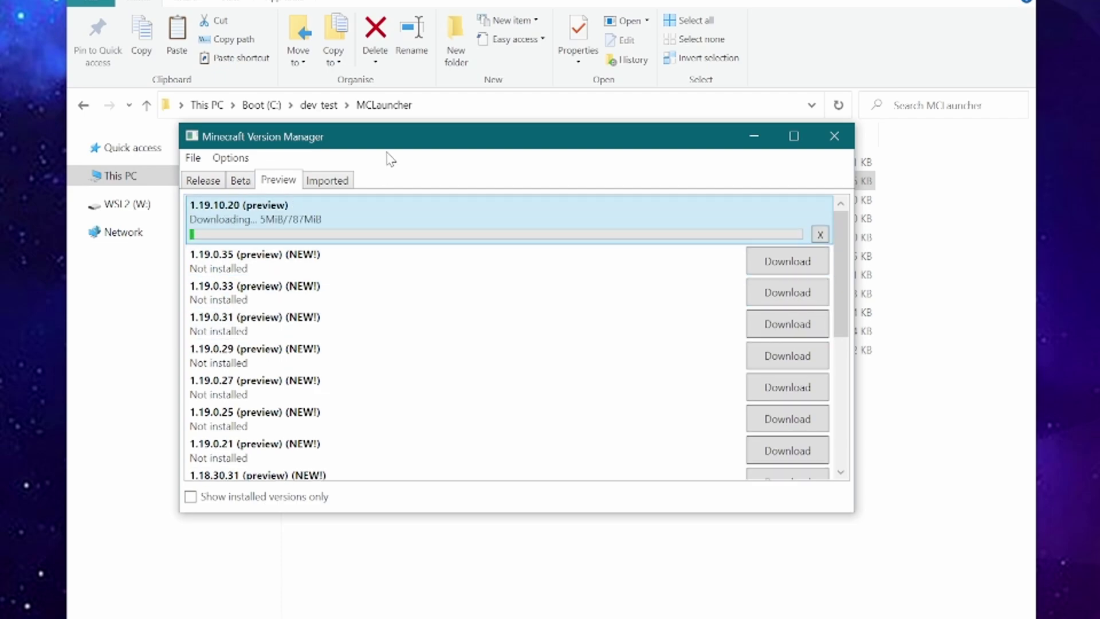
Step: Switch to File Explorer and look through the app folders in C:\Program Files\WindowsApps
key(alt+Tab)
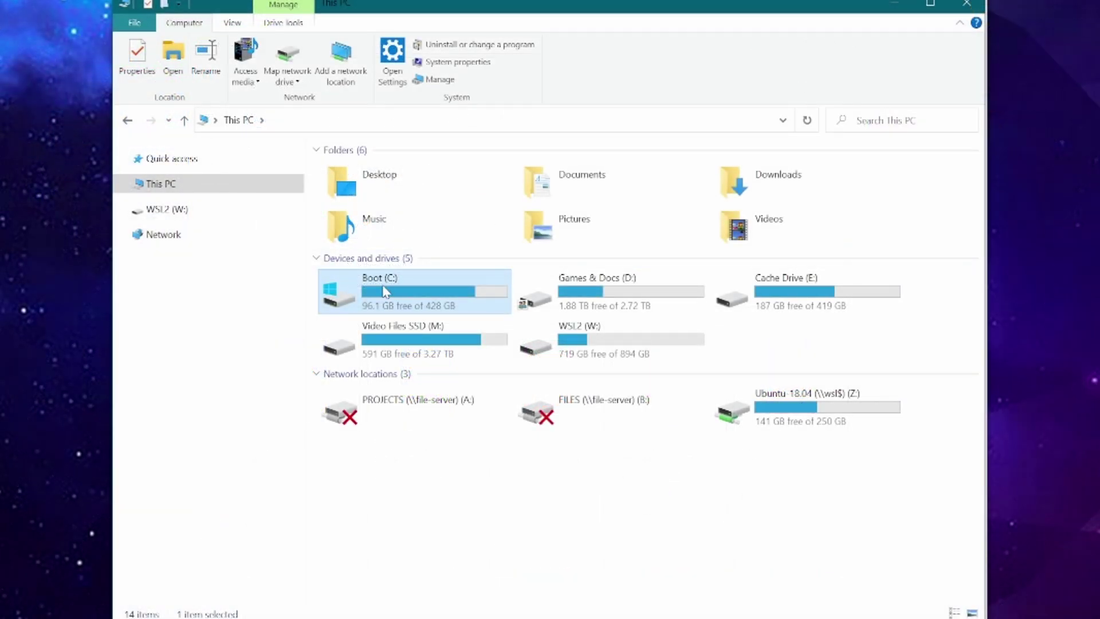
double_click(384, 292)
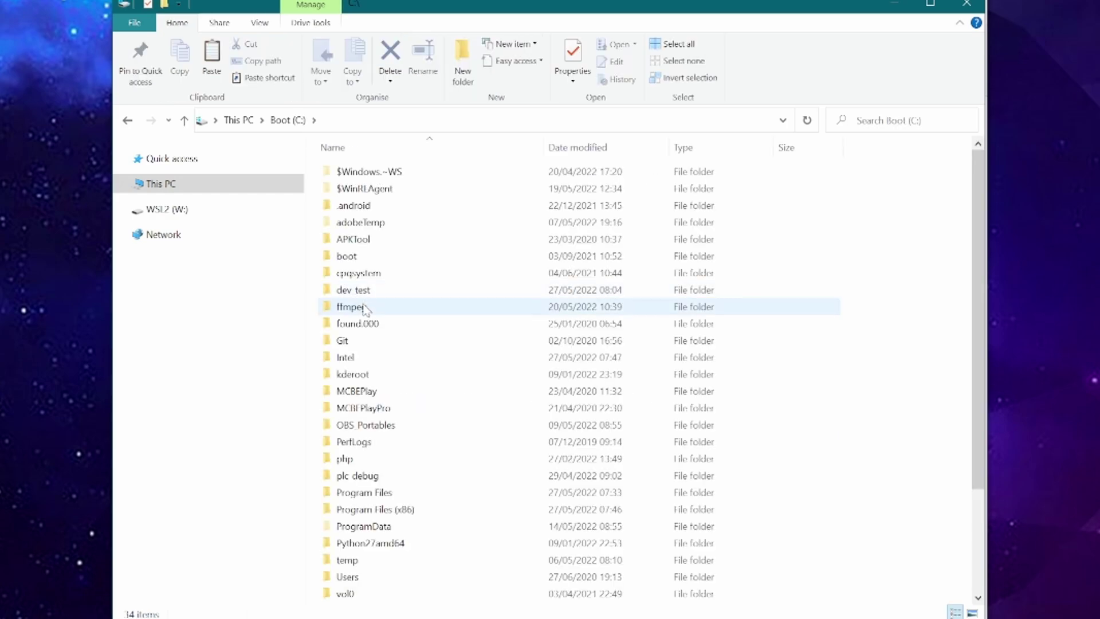
click(370, 495)
double_click(370, 494)
scroll(361, 539, down, 20)
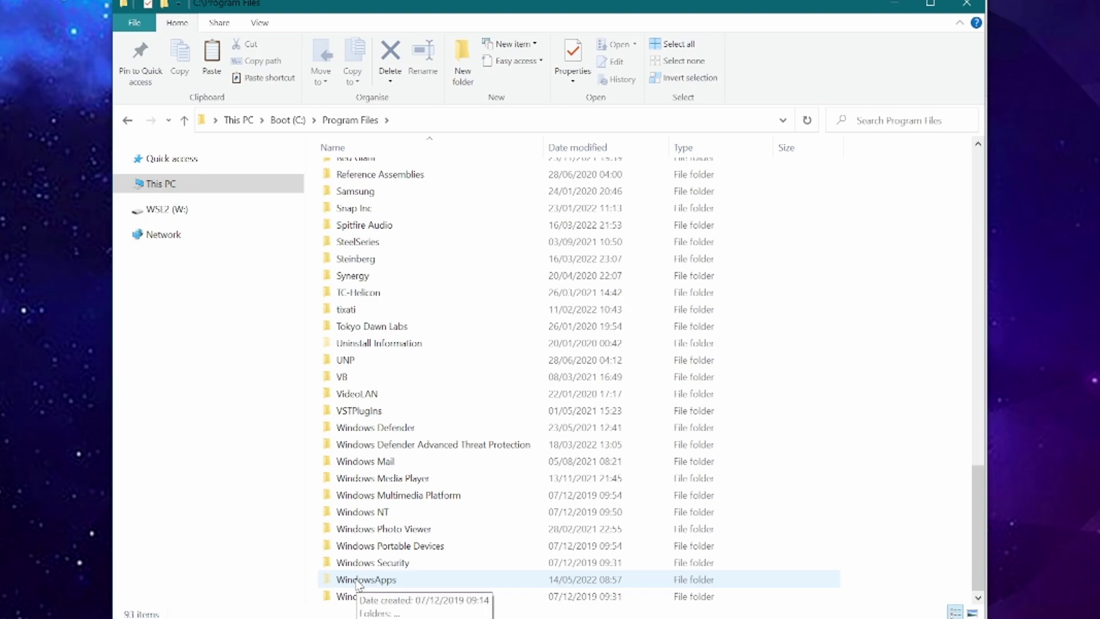
double_click(357, 582)
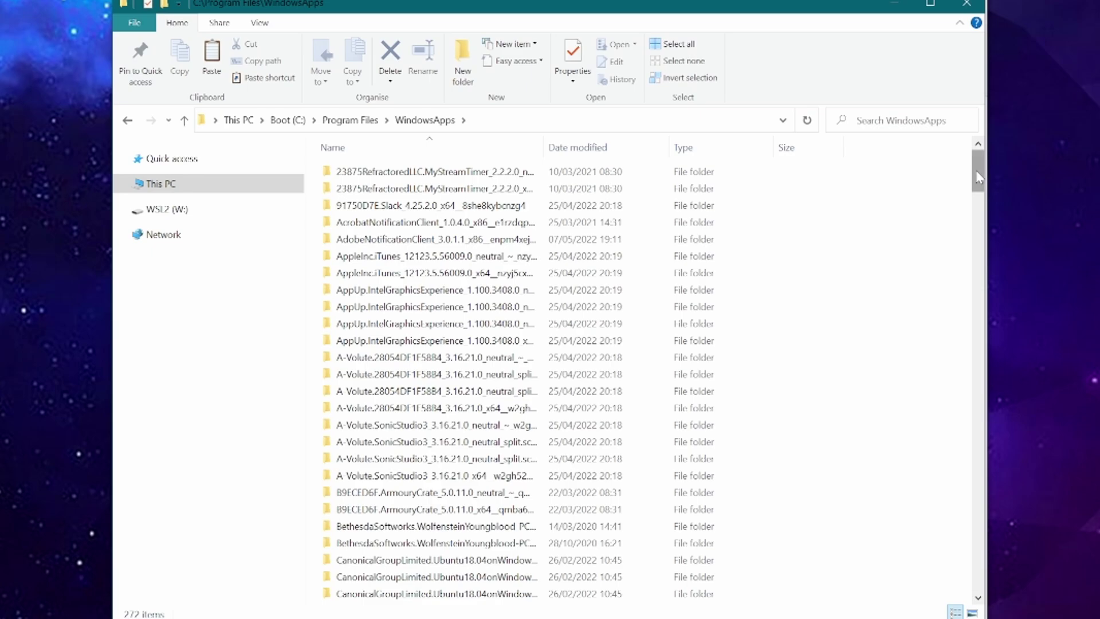
drag(978, 178, 965, 298)
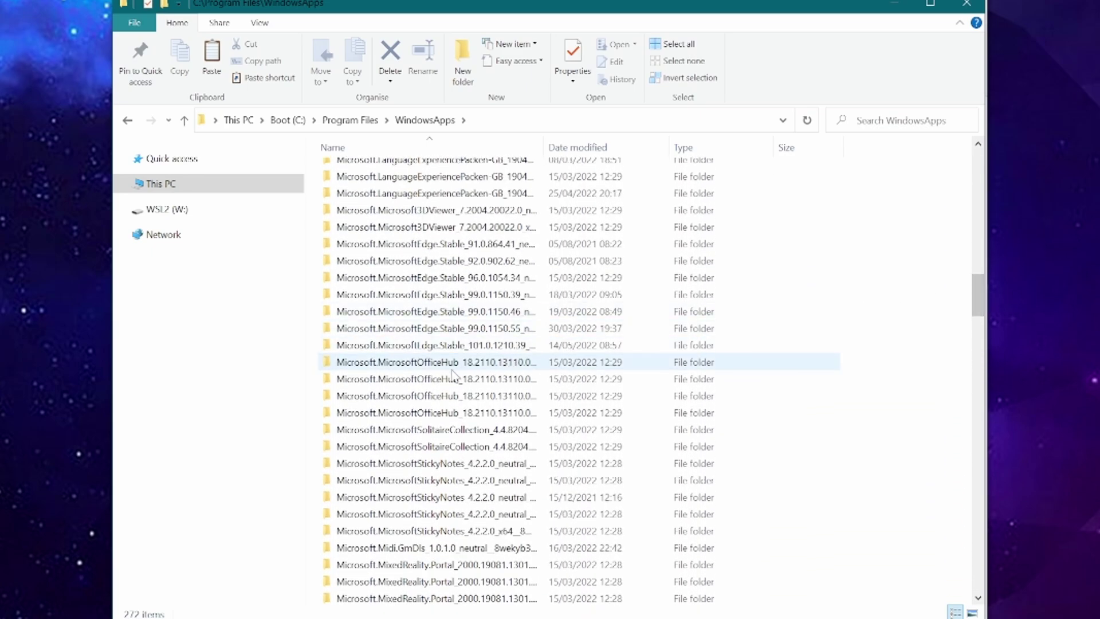
scroll(459, 413, down, 3)
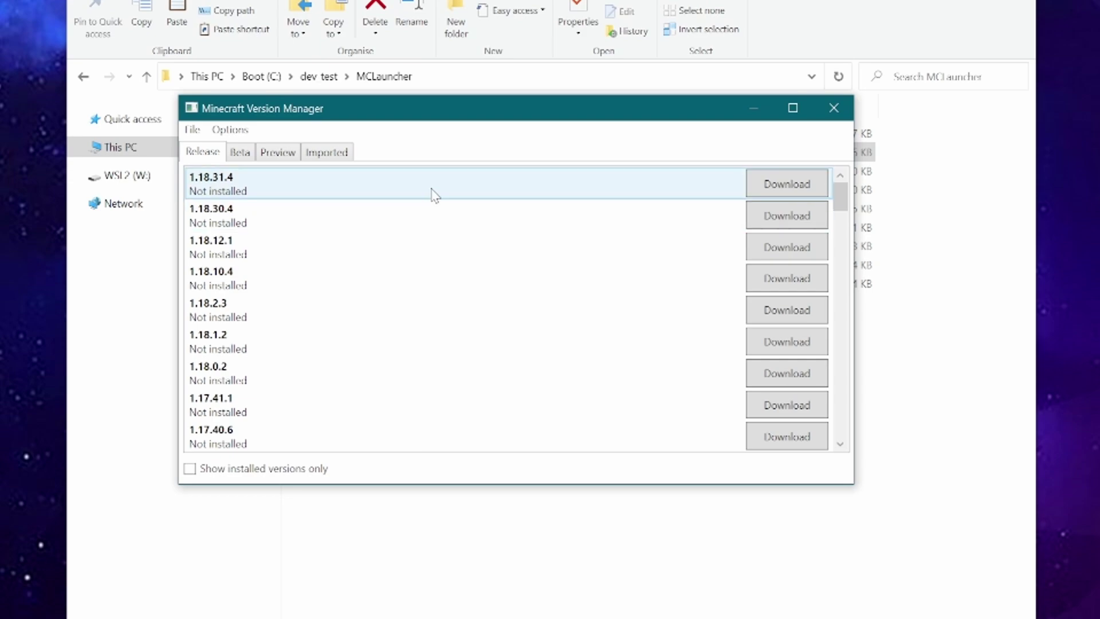
Step: Review the Beta, Release and Preview lists in Minecraft Version Manager and inspect AppxSignature.p7x in the Minecraft-Preview-1.19.0.35.Appx archive
click(251, 155)
click(202, 156)
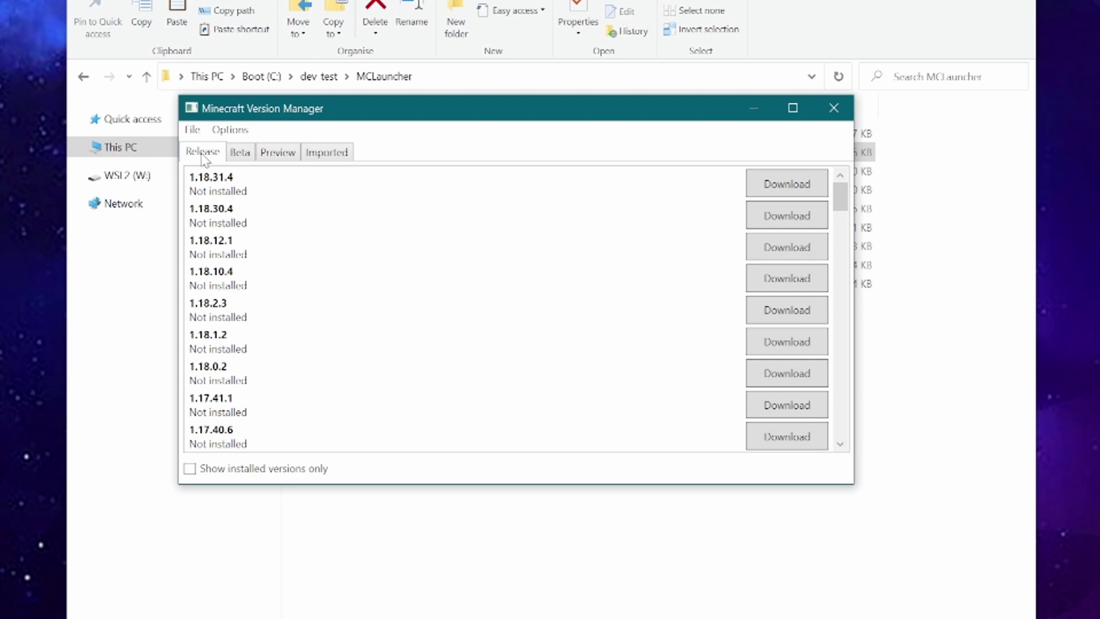
click(280, 154)
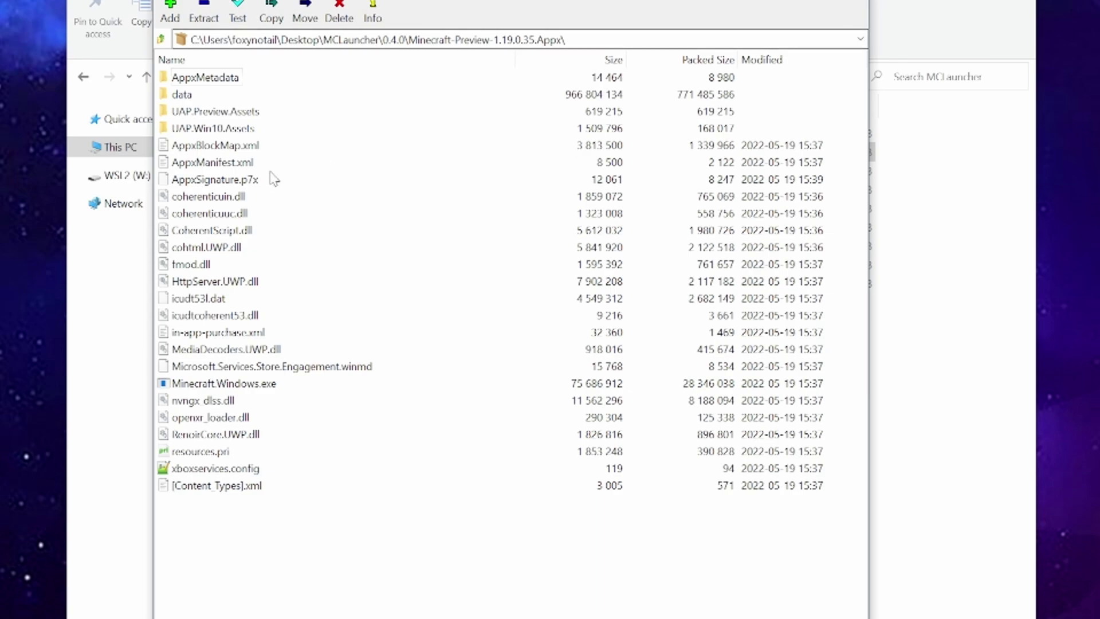
click(238, 181)
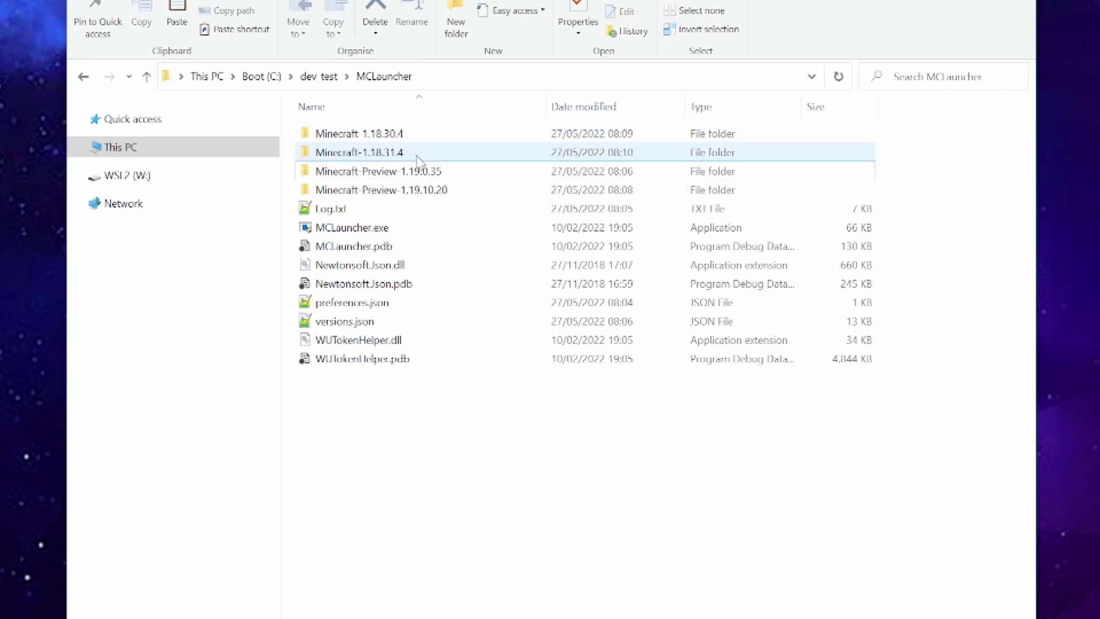
Step: Select the four Minecraft version folders in MCLauncher, and look into the Versions folder of MCBESwitcher+
click(476, 178)
shift+click(466, 189)
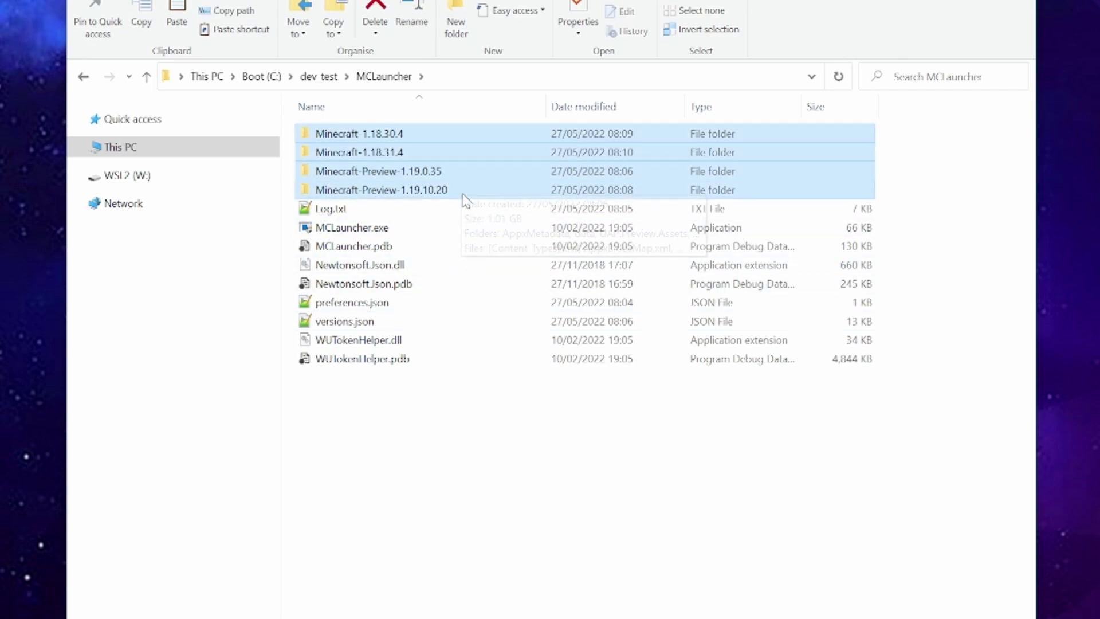
click(467, 190)
shift+click(419, 138)
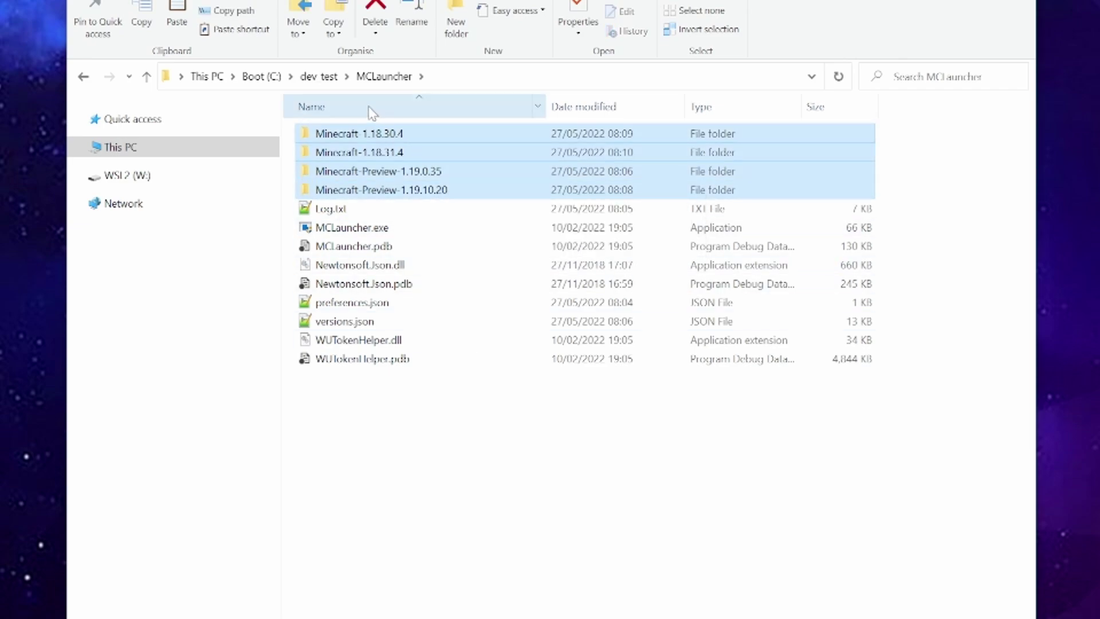
click(319, 76)
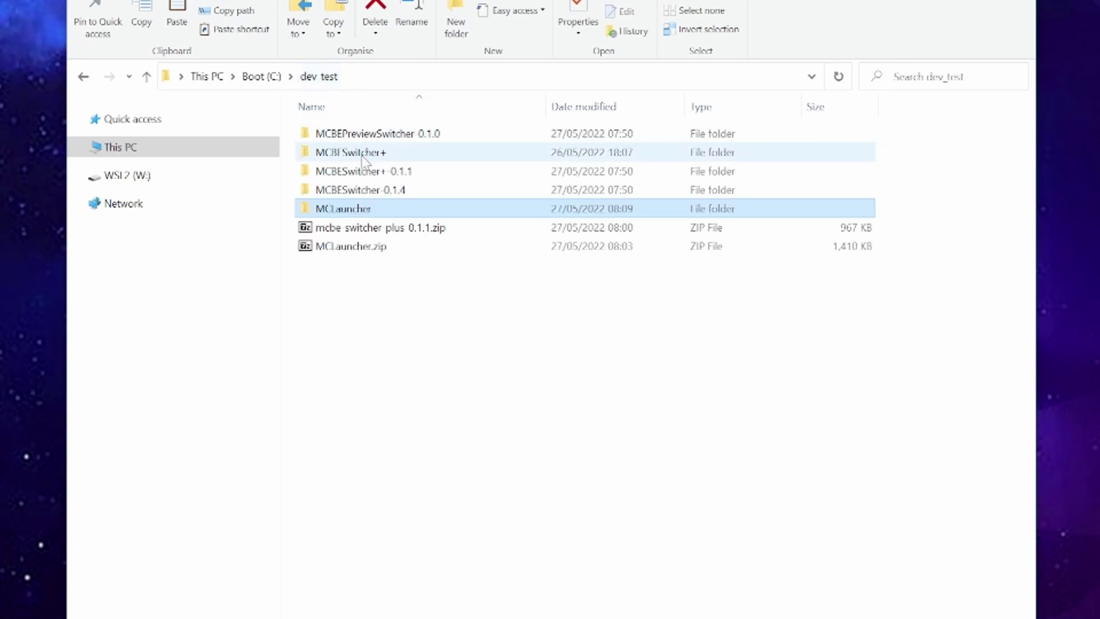
double_click(378, 153)
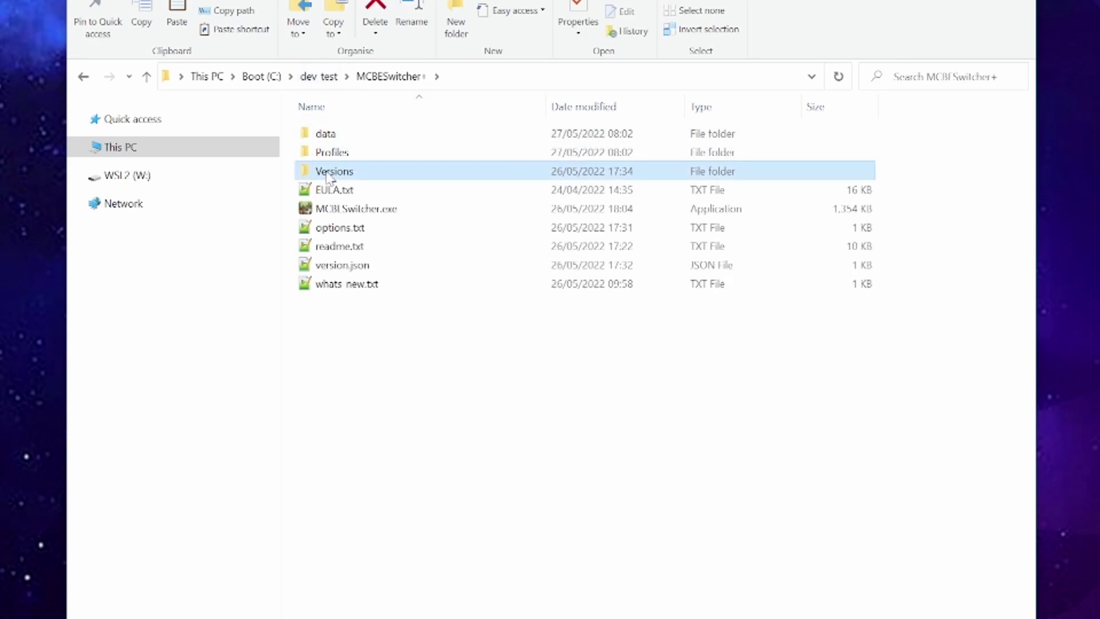
double_click(332, 170)
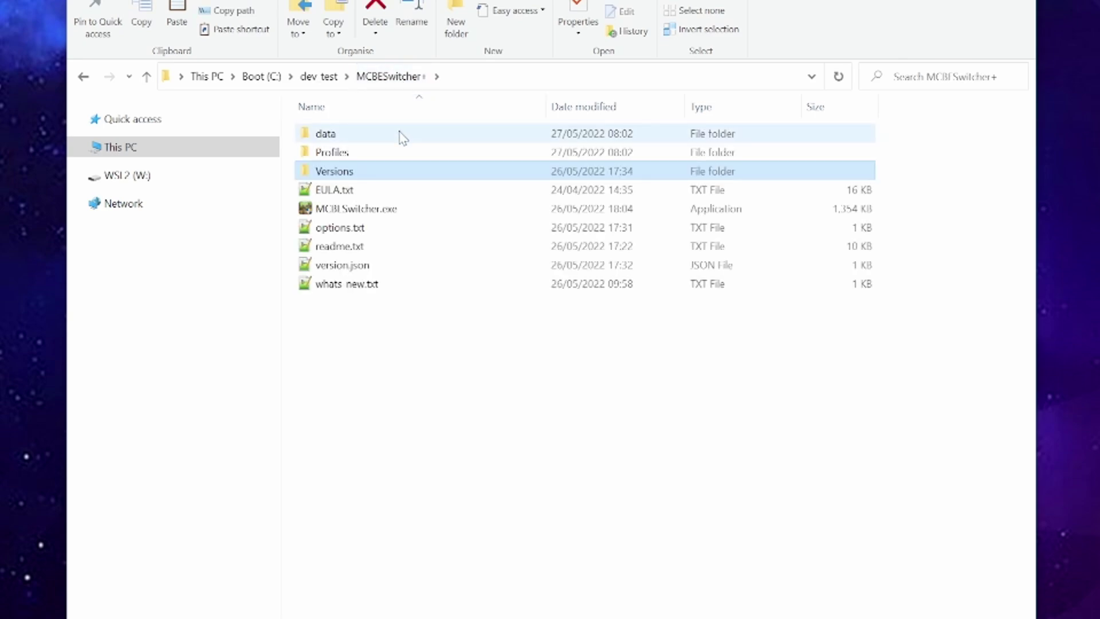
Step: Open options.txt from MCBESwitcher+, select the version_dir value, and copy the MCLauncher folder's path from File Explorer
double_click(398, 229)
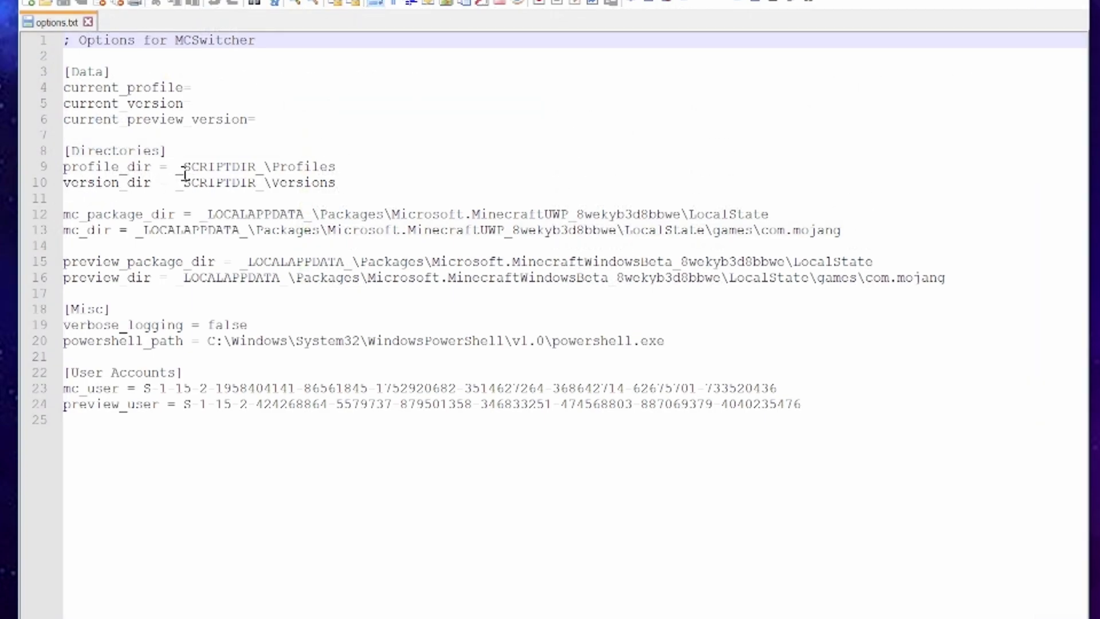
drag(177, 183, 338, 183)
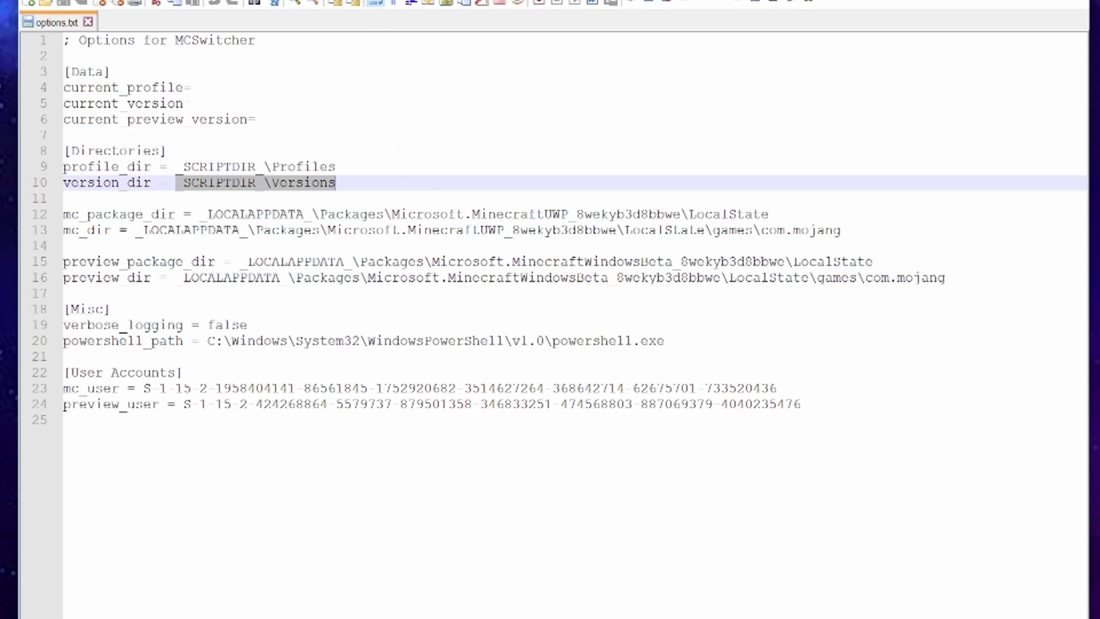
key(alt+Tab)
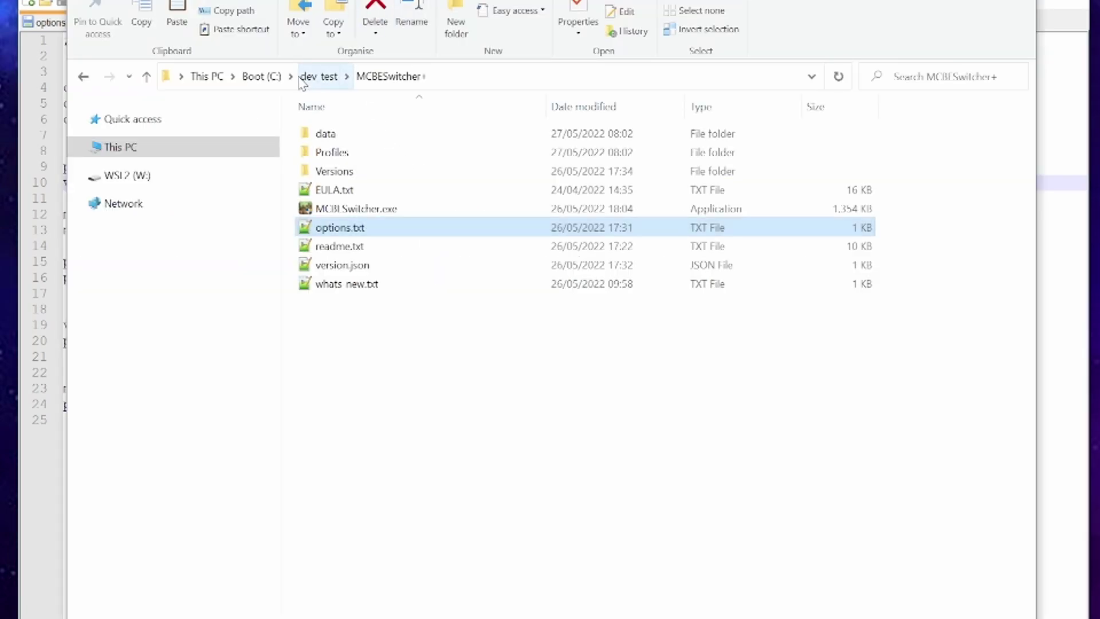
click(319, 76)
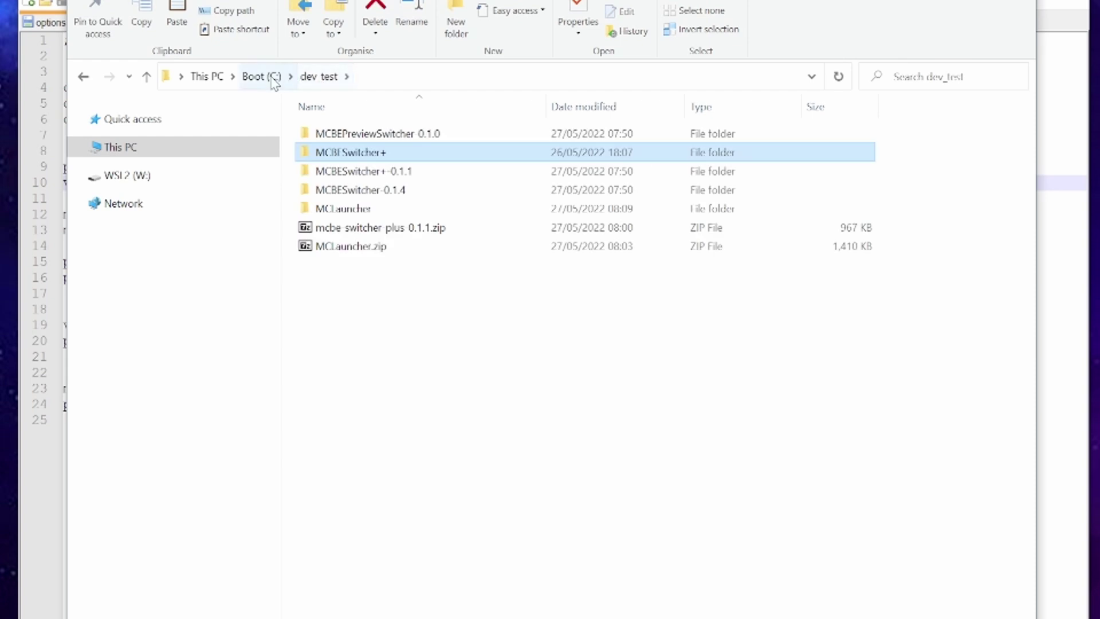
double_click(350, 208)
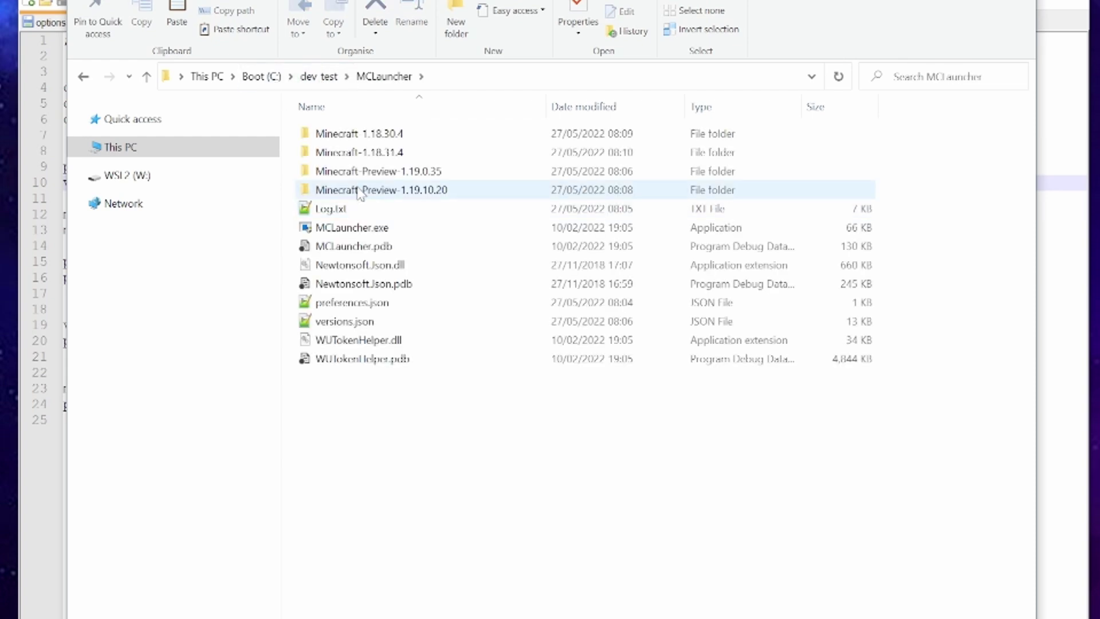
click(171, 79)
key(ctrl+c)
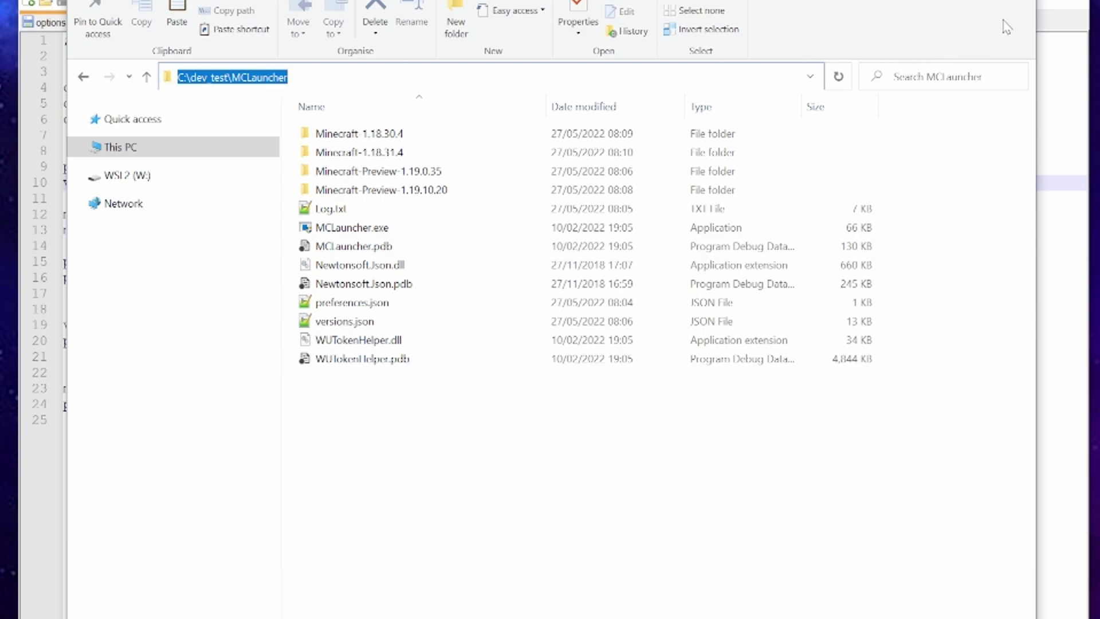
Step: Set version_dir to C:\dev_test\MCLauncher in options.txt, then save and close the file
click(1069, 23)
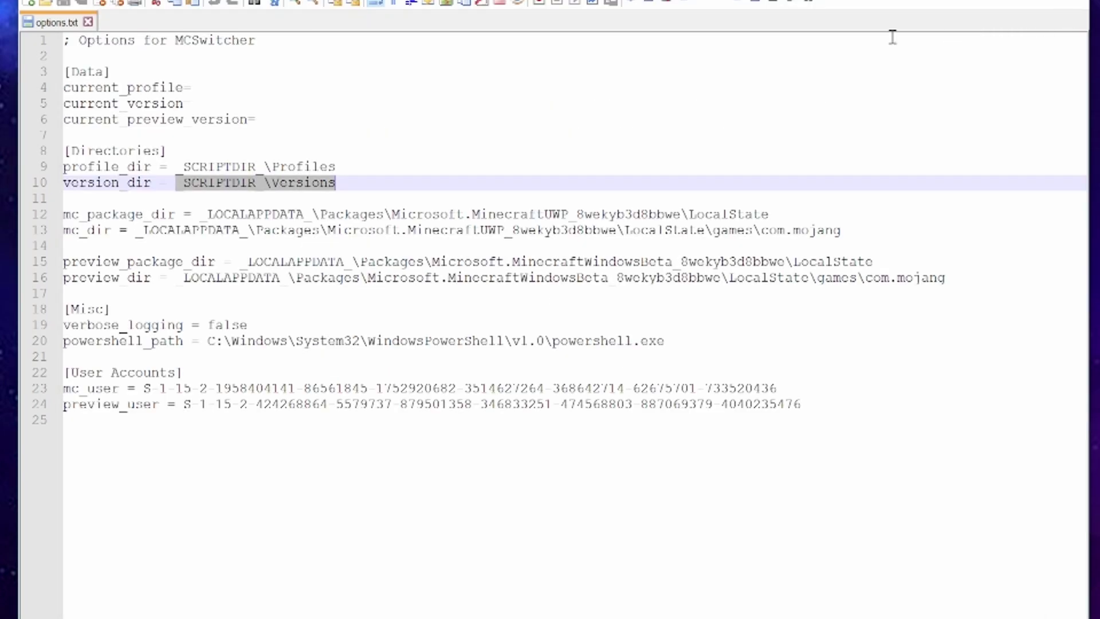
key(ctrl+v)
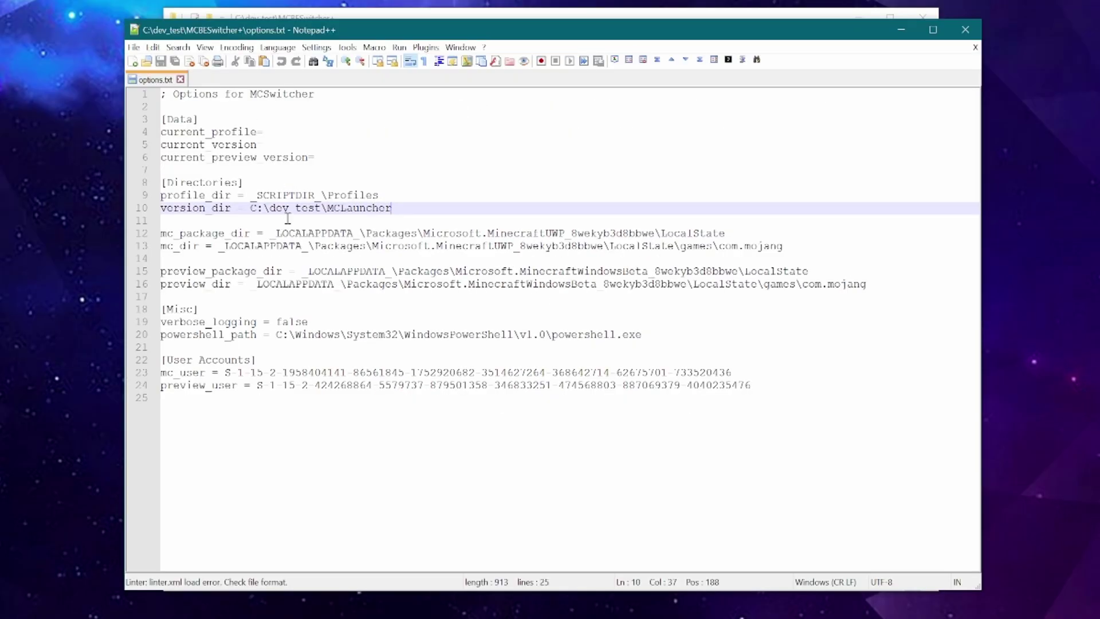
click(230, 182)
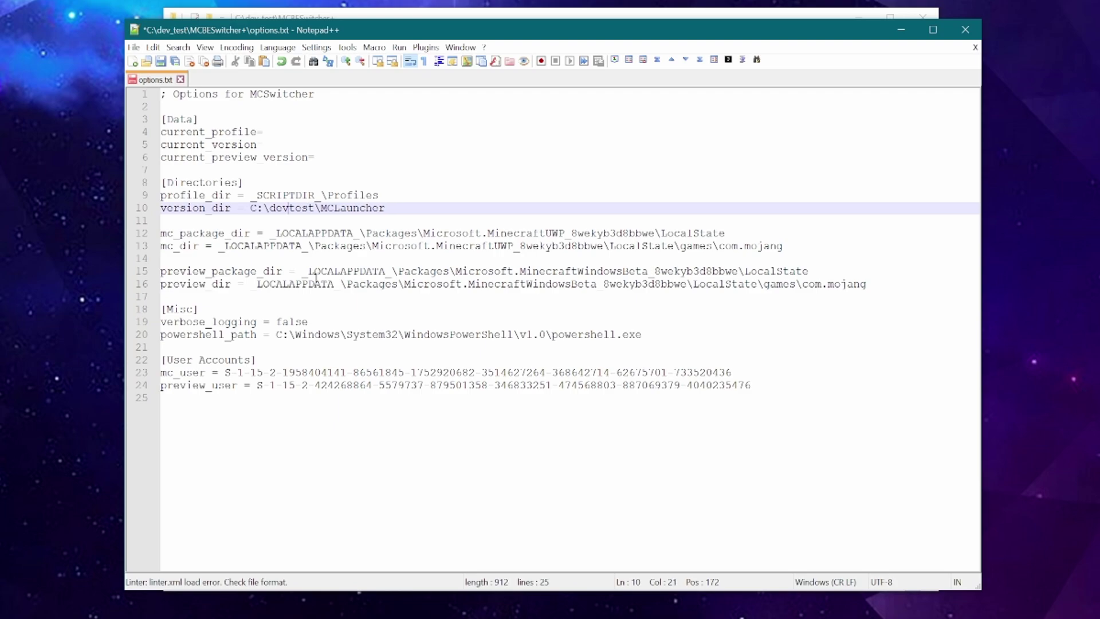
key(ctrl+s)
click(966, 32)
Step: Run MCBESwitcher.exe and review the available Minecraft stable release and Preview versions
click(395, 229)
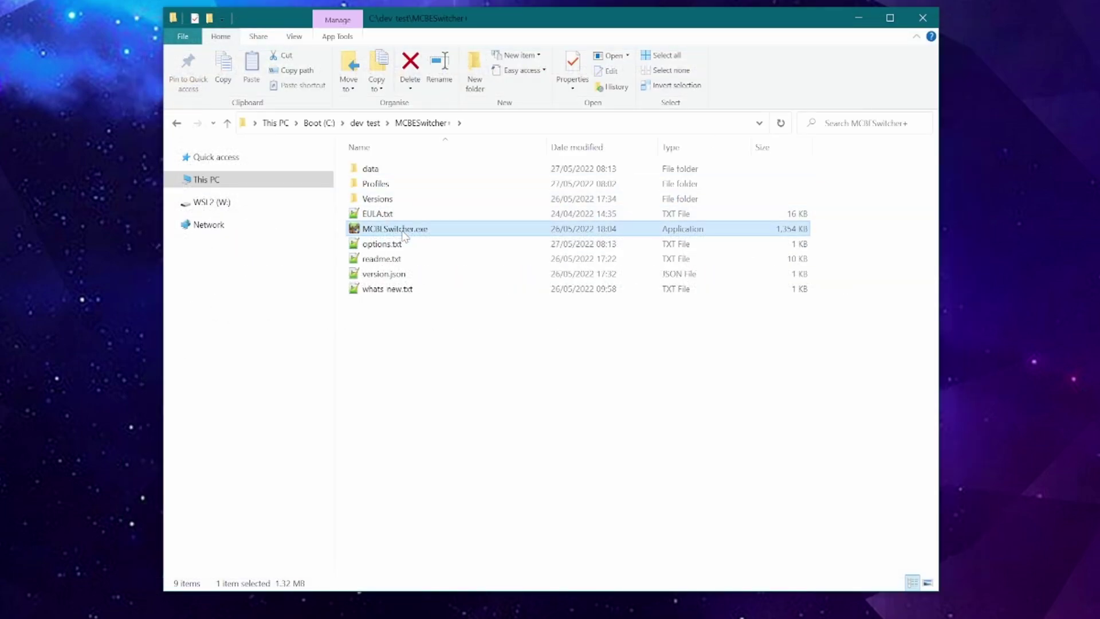
key(Return)
click(572, 282)
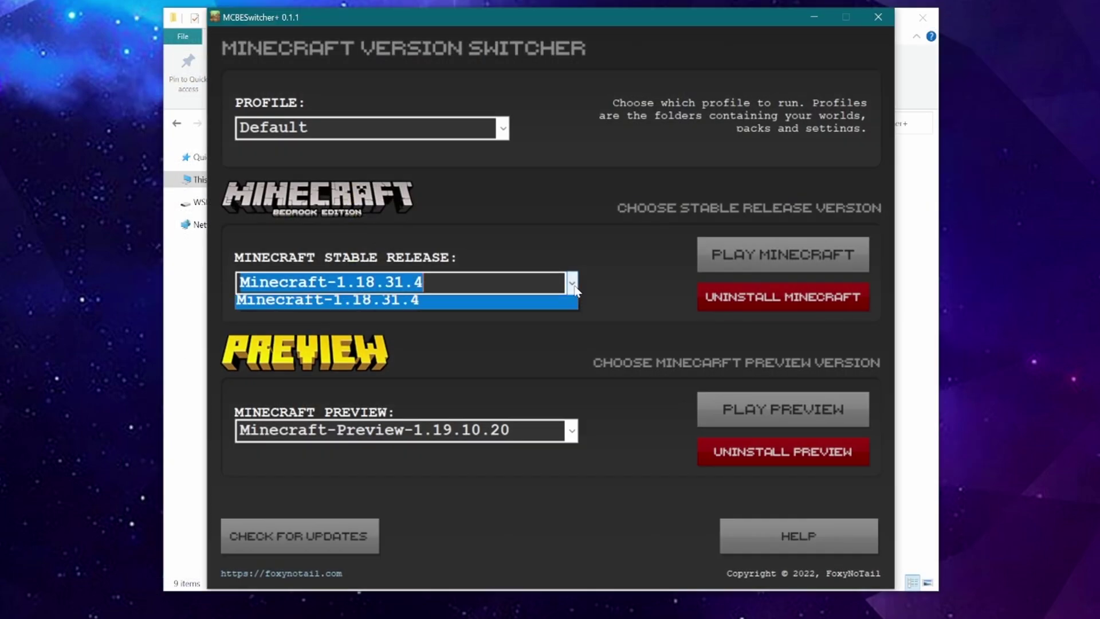
click(564, 329)
click(574, 435)
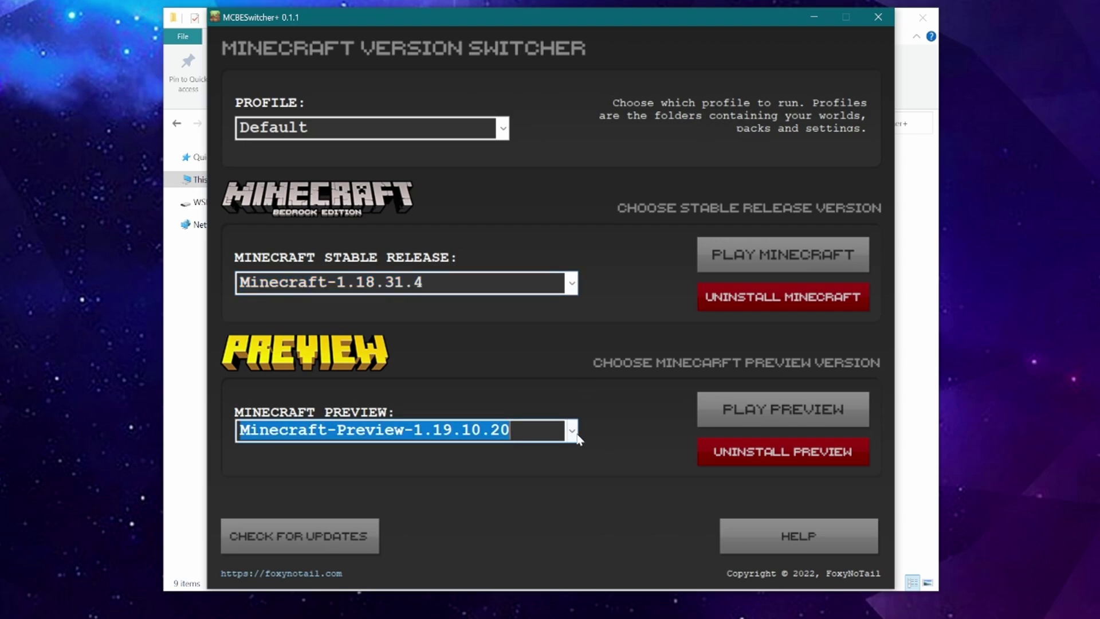
click(574, 435)
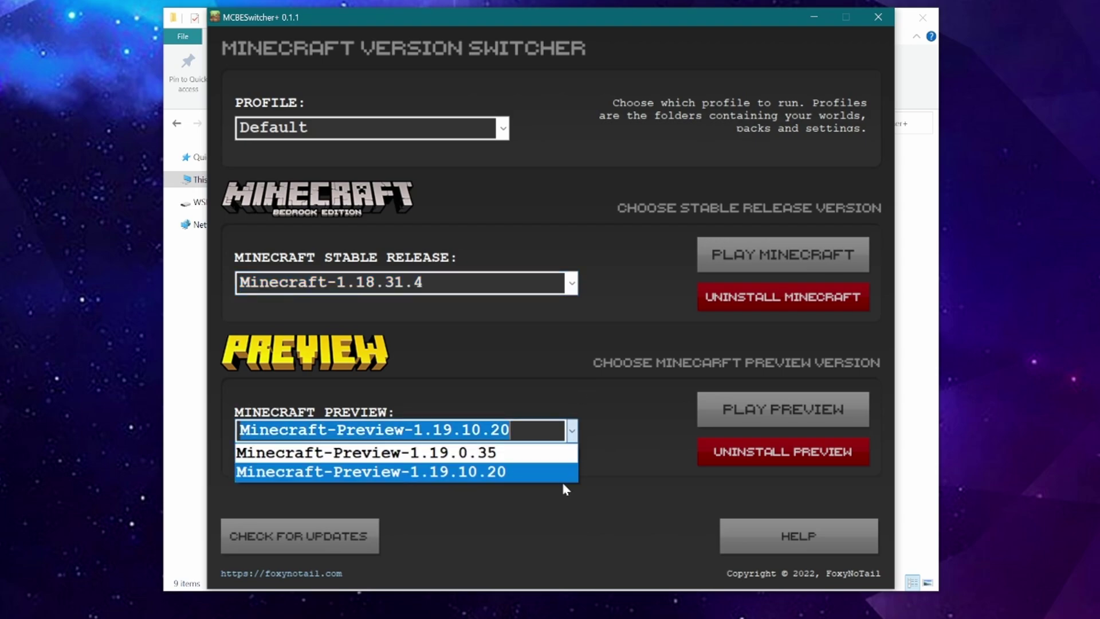
click(582, 344)
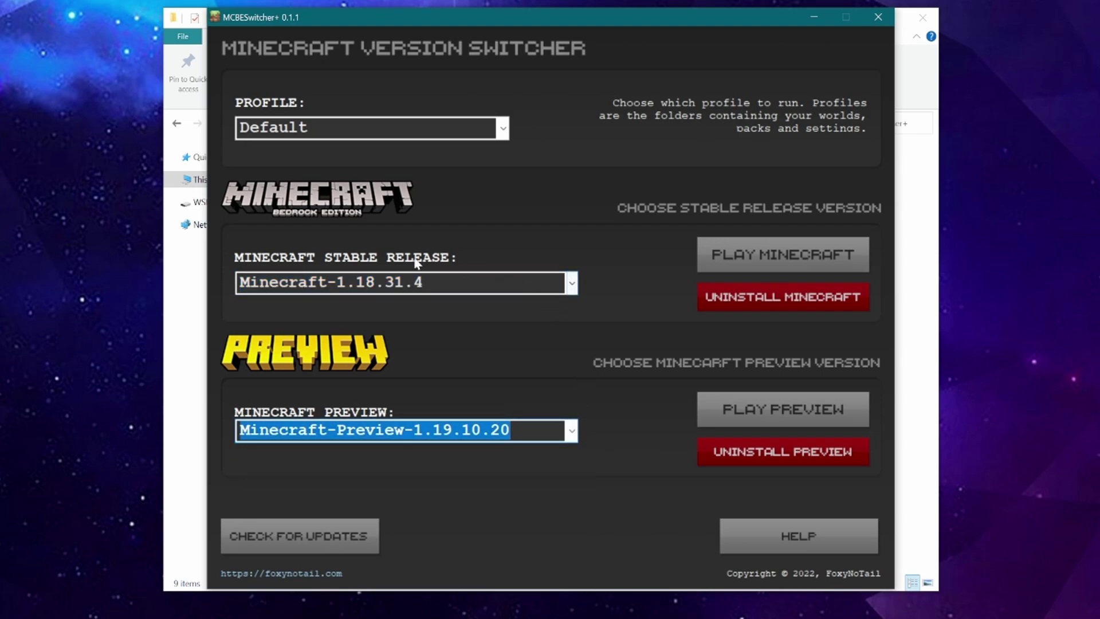
Step: Choose the Default profile and try to launch Minecraft-1.18.31.4 with it
click(498, 127)
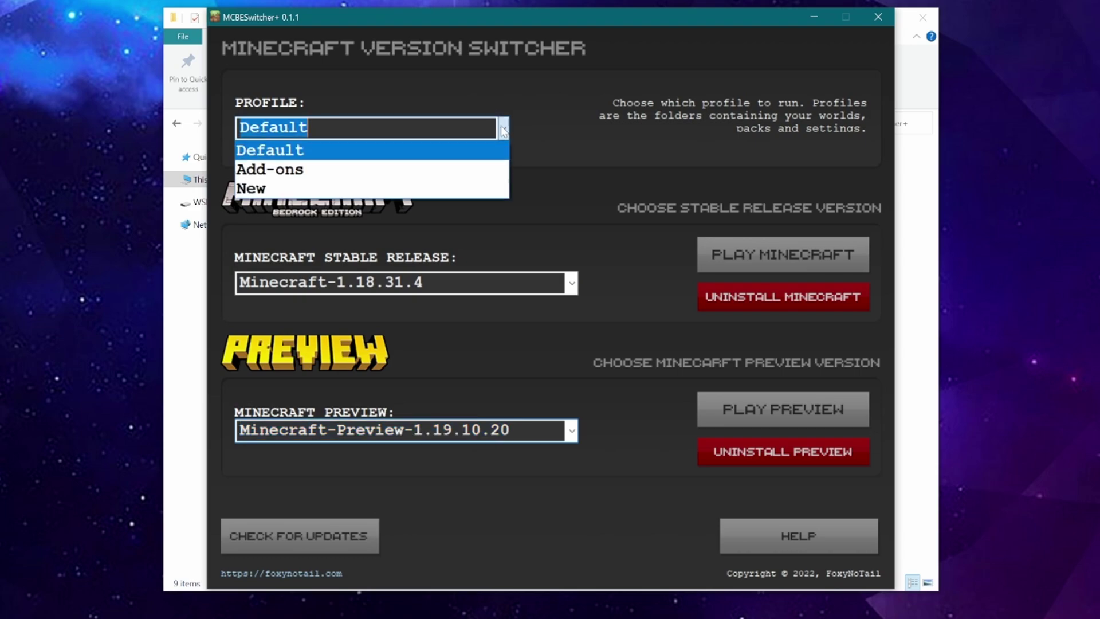
click(481, 151)
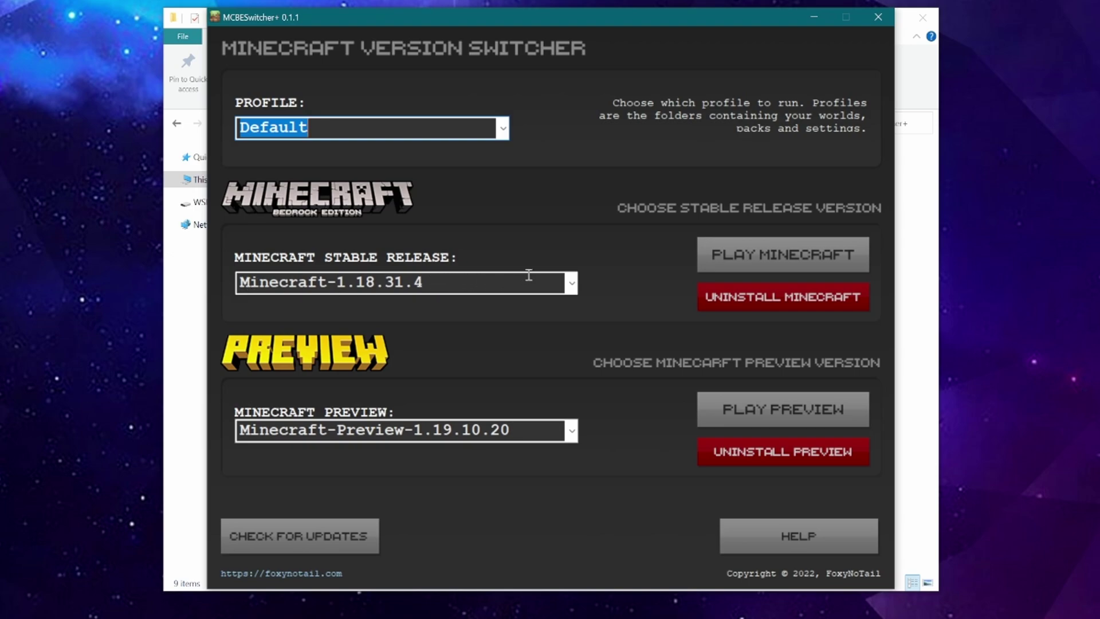
click(791, 254)
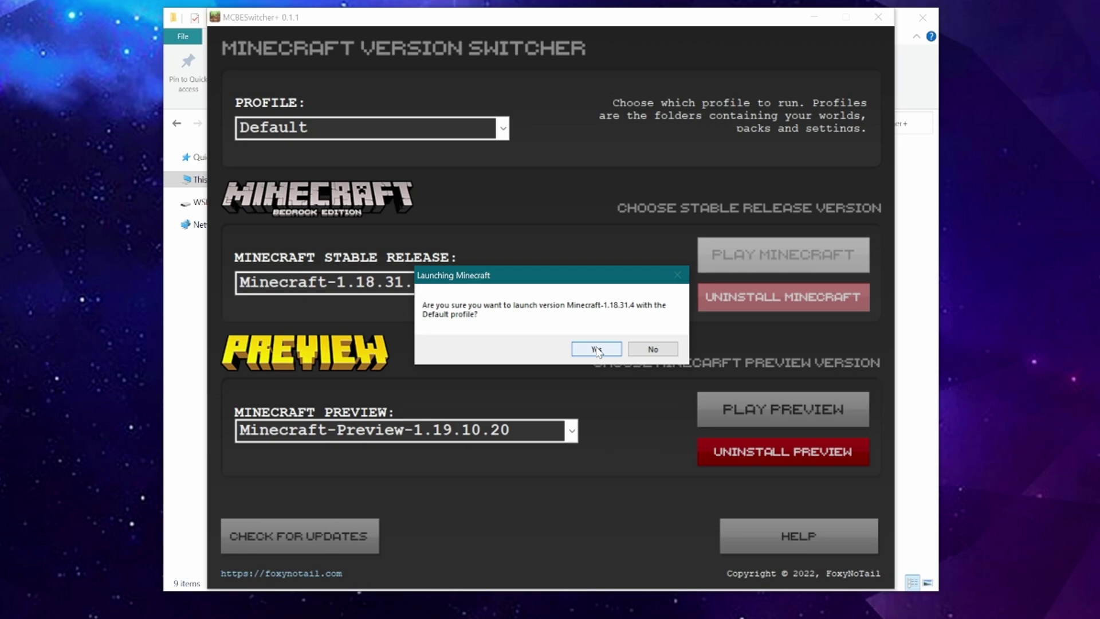
click(597, 349)
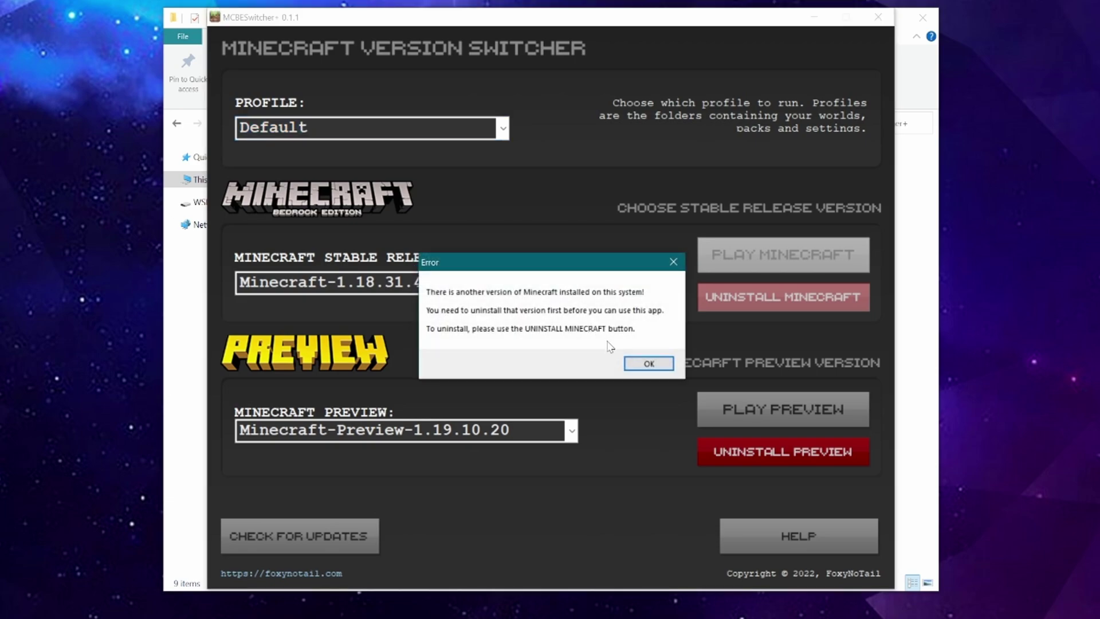
click(647, 364)
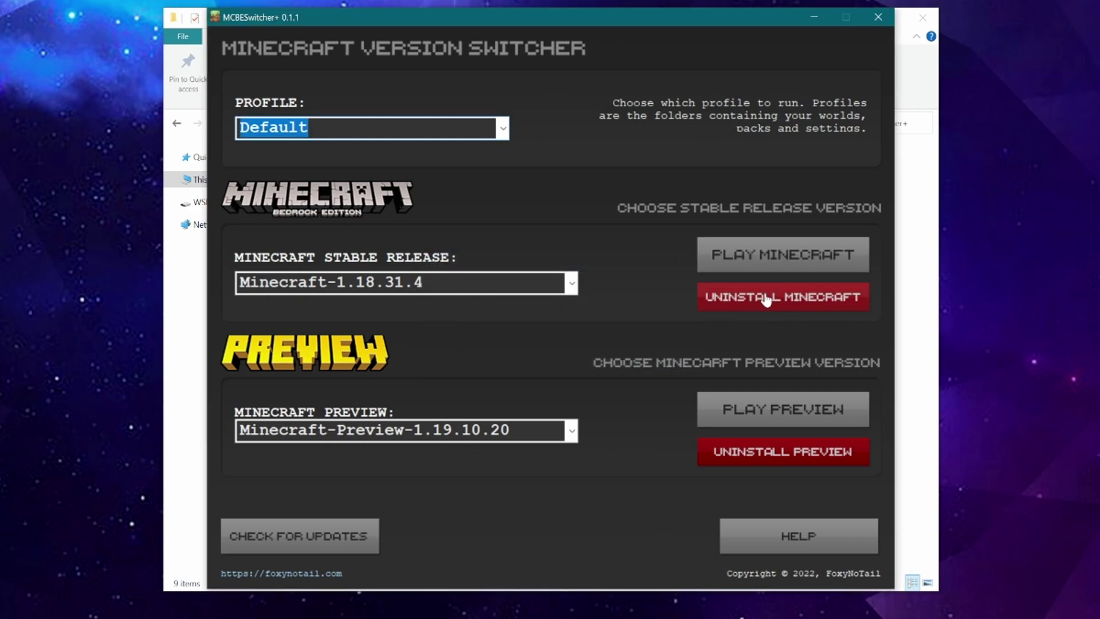
Step: Read the uninstall warning for stable Minecraft without uninstalling, and return to the MCBESwitcher+ folder
click(766, 297)
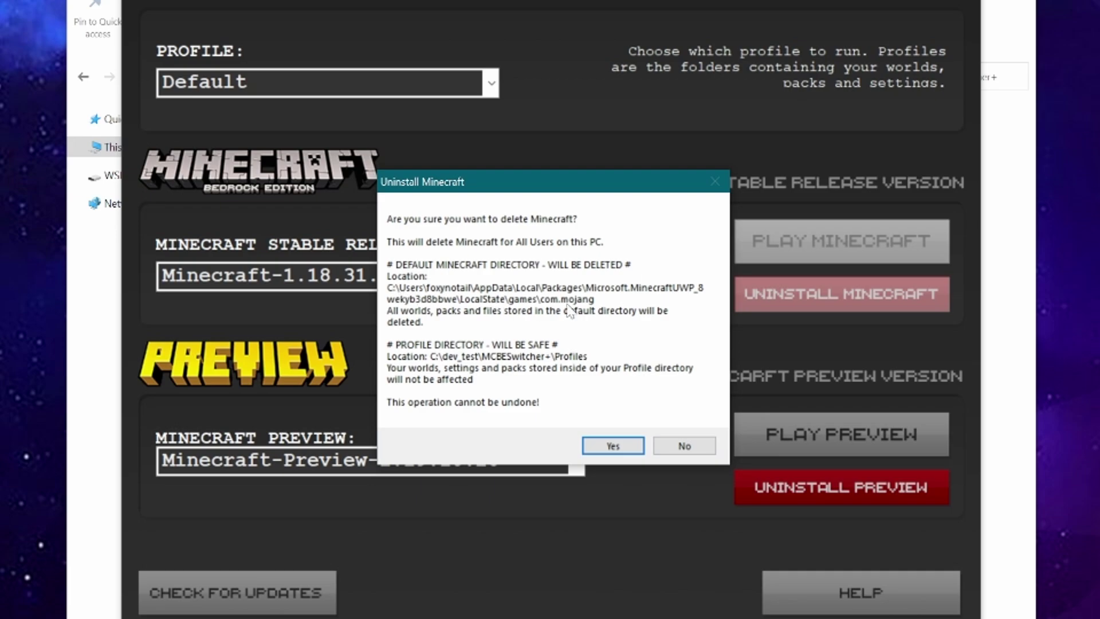
click(685, 446)
click(1025, 154)
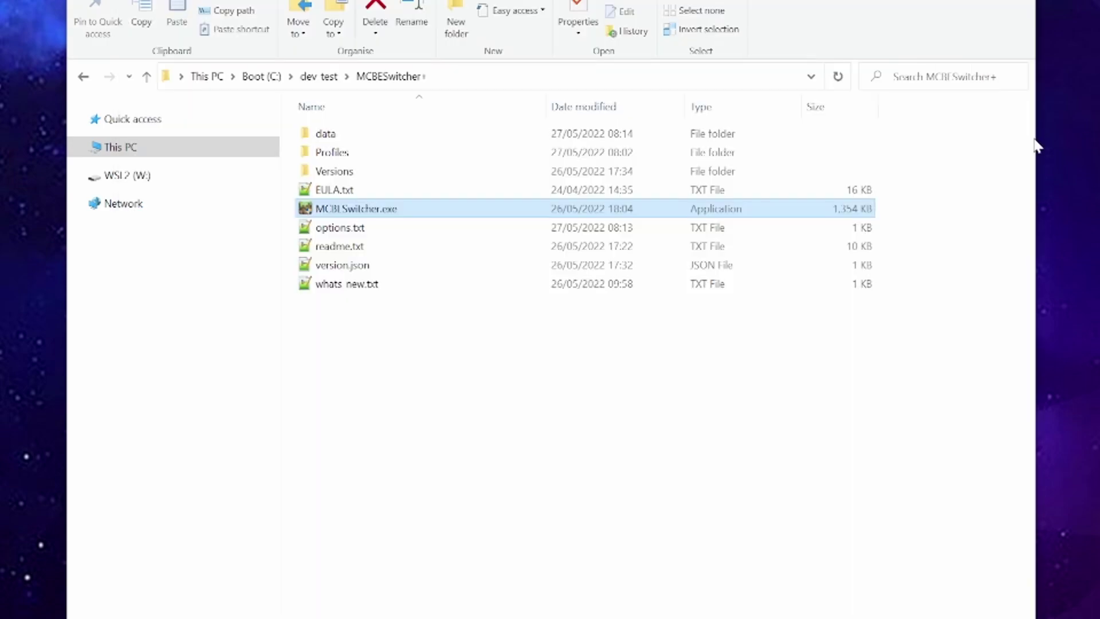
Step: Open options.txt and select the mc_package_dir path for copying
click(340, 227)
double_click(355, 225)
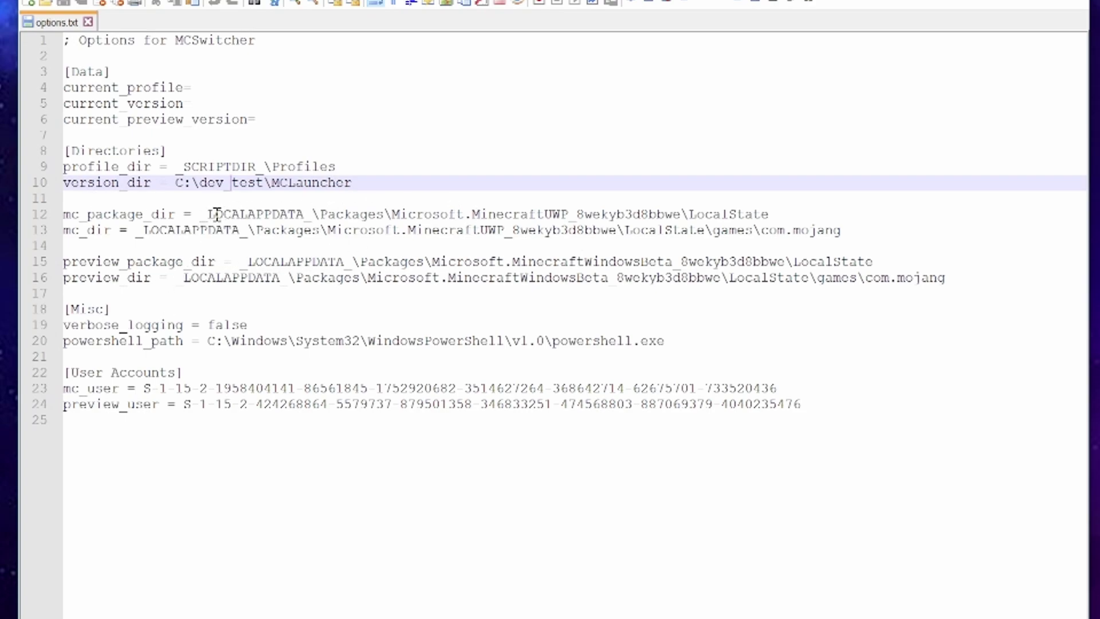
drag(202, 217, 785, 210)
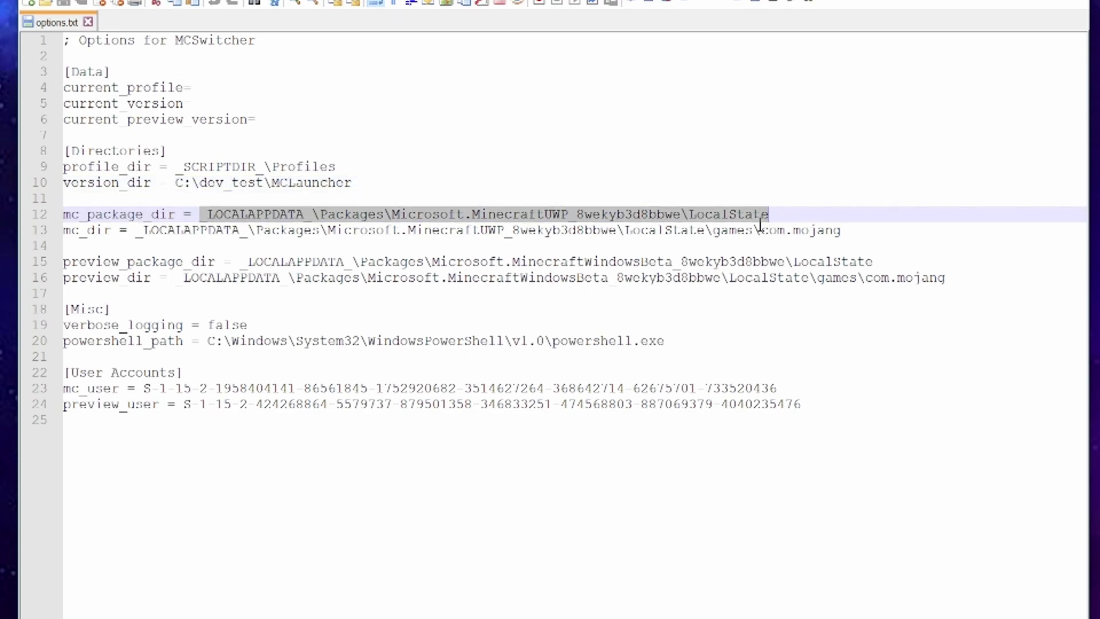
Step: Open %localappdata%\Packages\Microsoft.MinecraftUWP_8wekyb3d8bbwe\LocalState in a new File Explorer window
key(super+e)
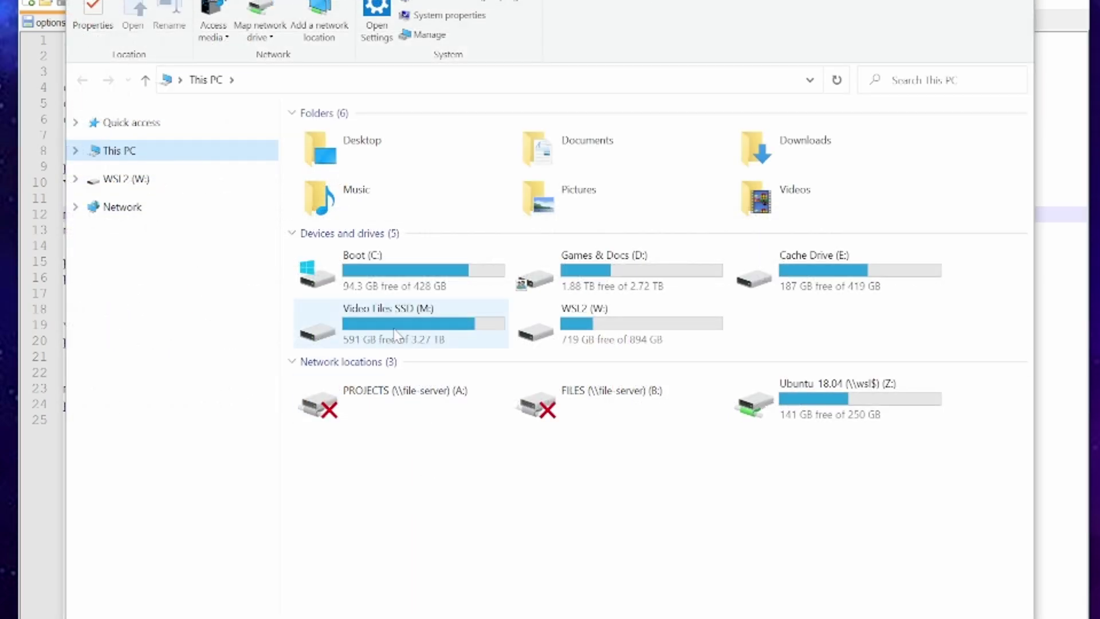
click(226, 81)
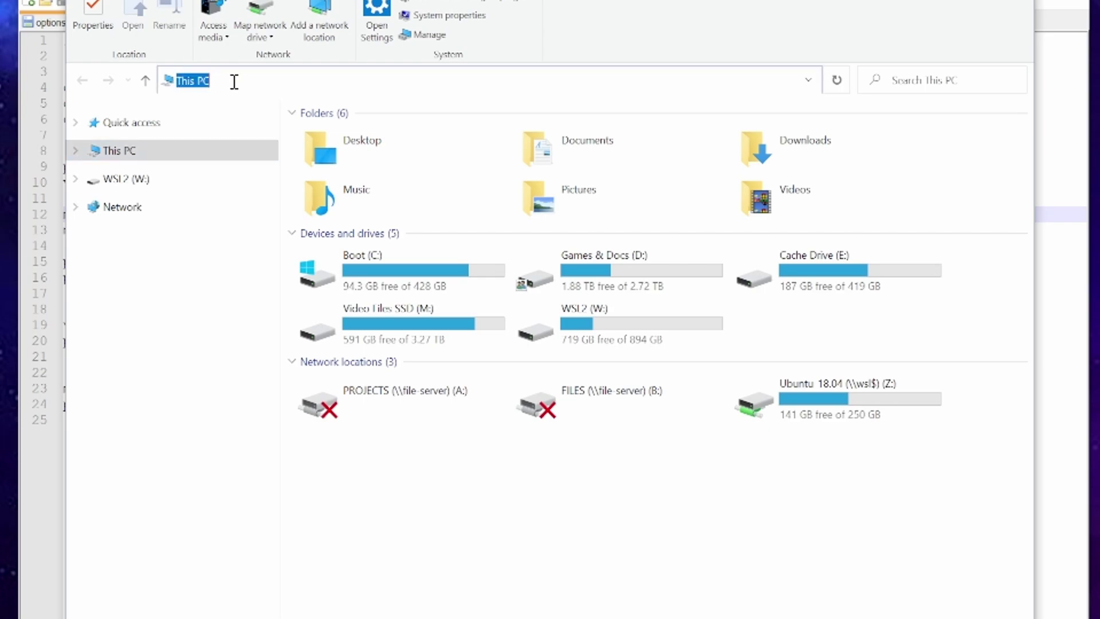
text(LOCALAPPDATA\Packages\Microsoft.MinecraftUWP_8wekyb3d8bbwe\LocalState)
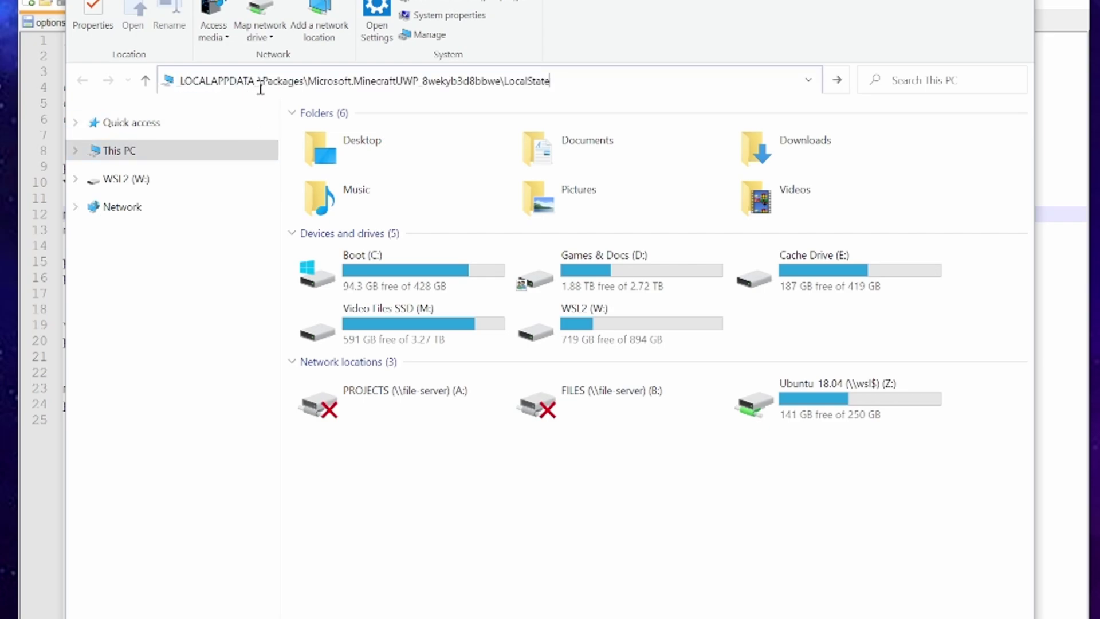
drag(259, 84, 151, 82)
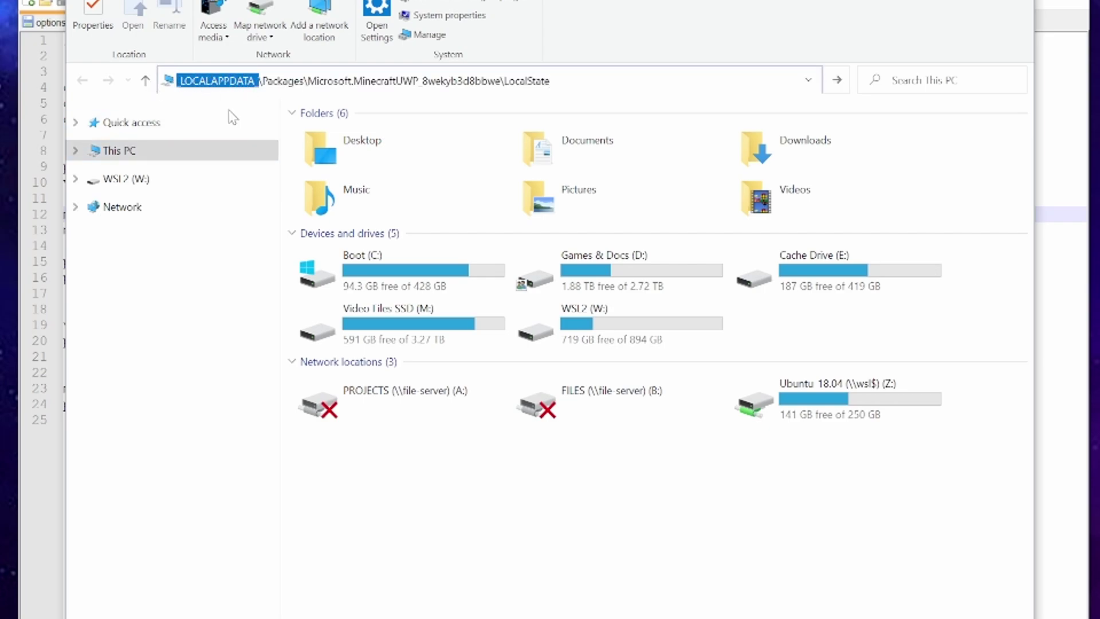
text(%localapp)
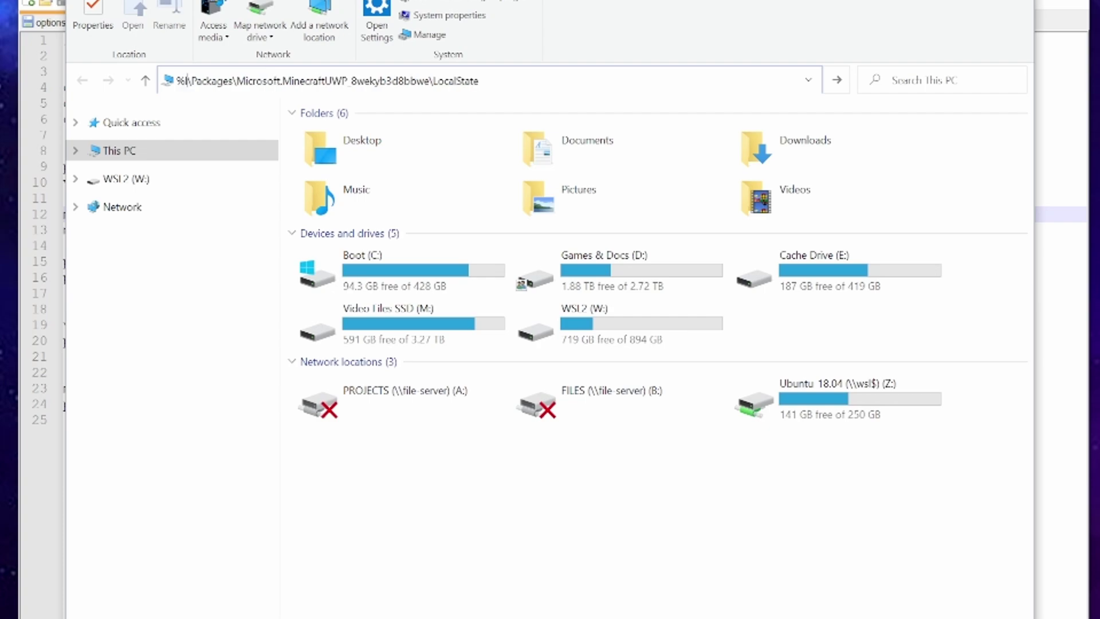
text(data%)
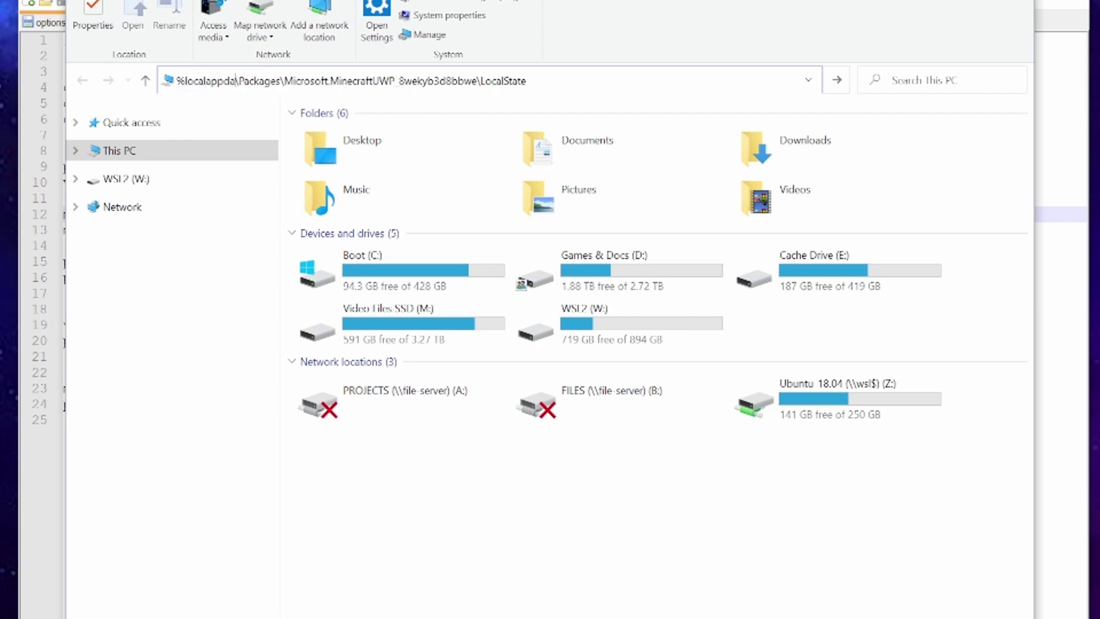
key(Return)
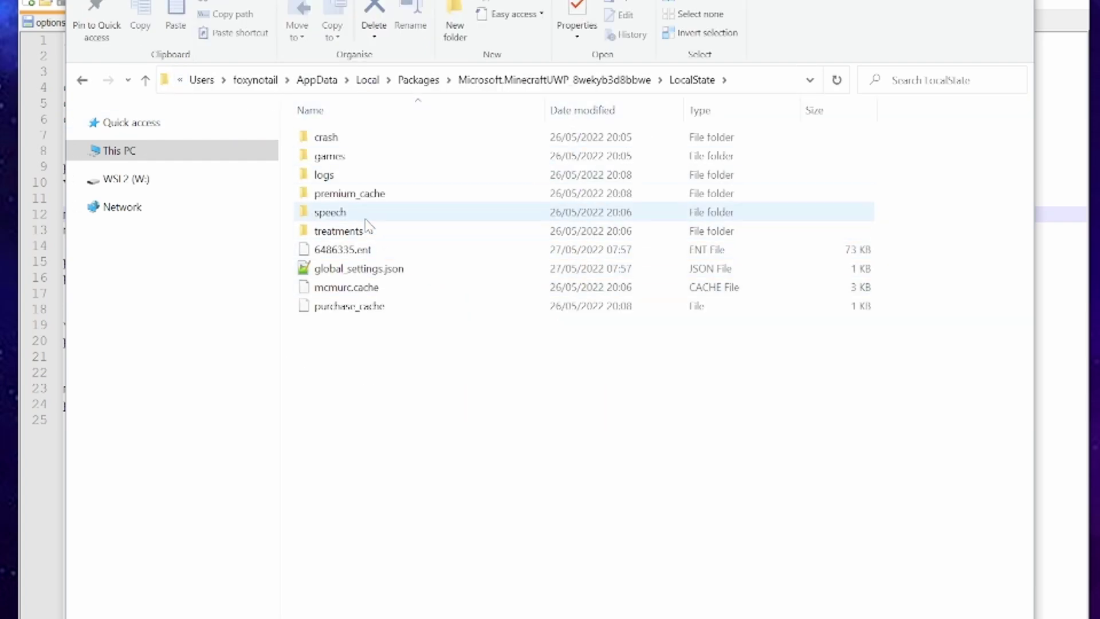
Step: Open the games\com.mojang folder inside the stable Minecraft LocalState folder
double_click(385, 159)
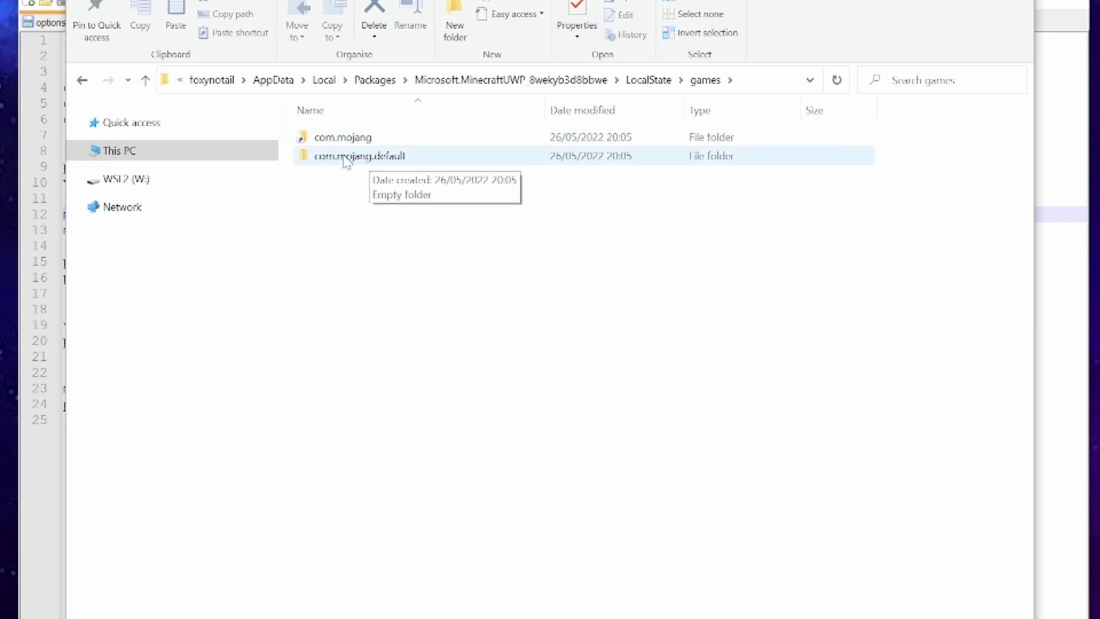
double_click(348, 139)
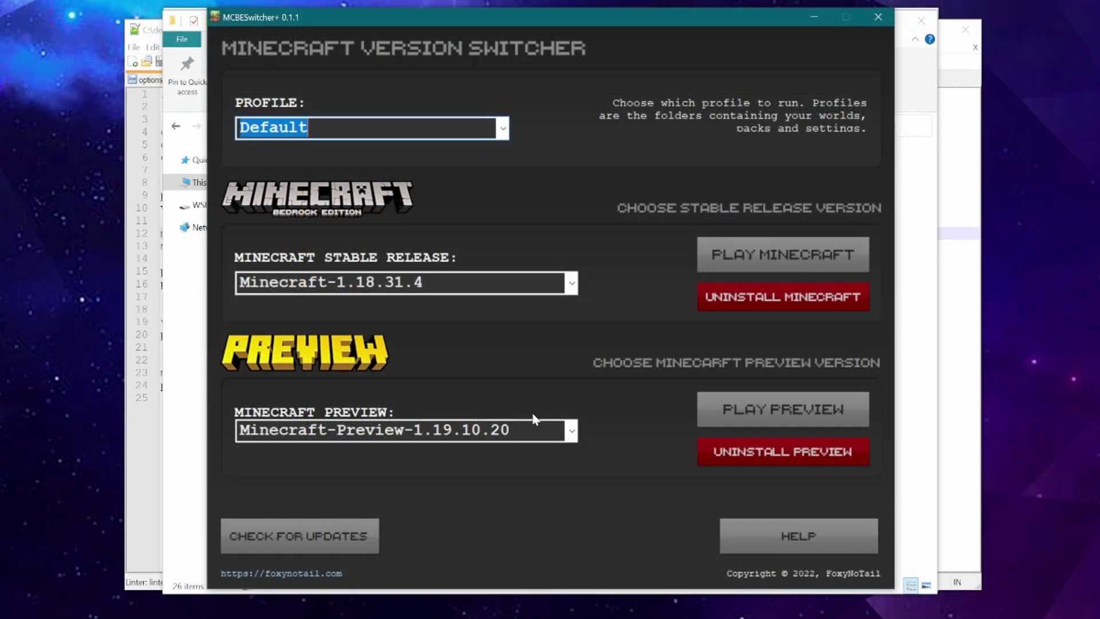
Step: Review the Minecraft Preview versions offered in the version switcher without changing the selection
click(568, 435)
click(571, 434)
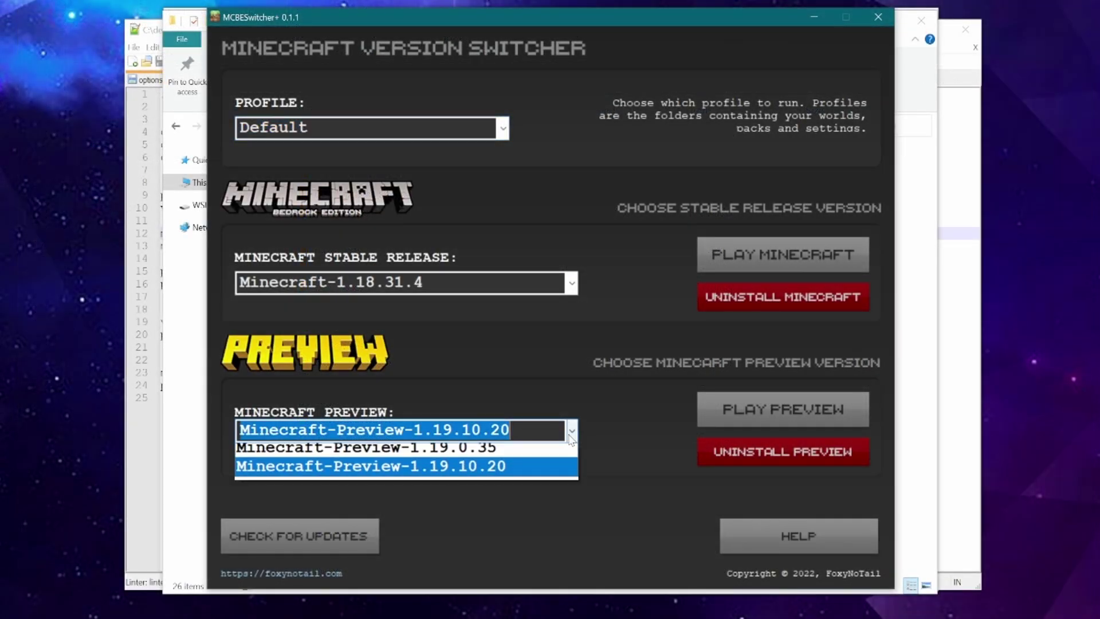
click(605, 446)
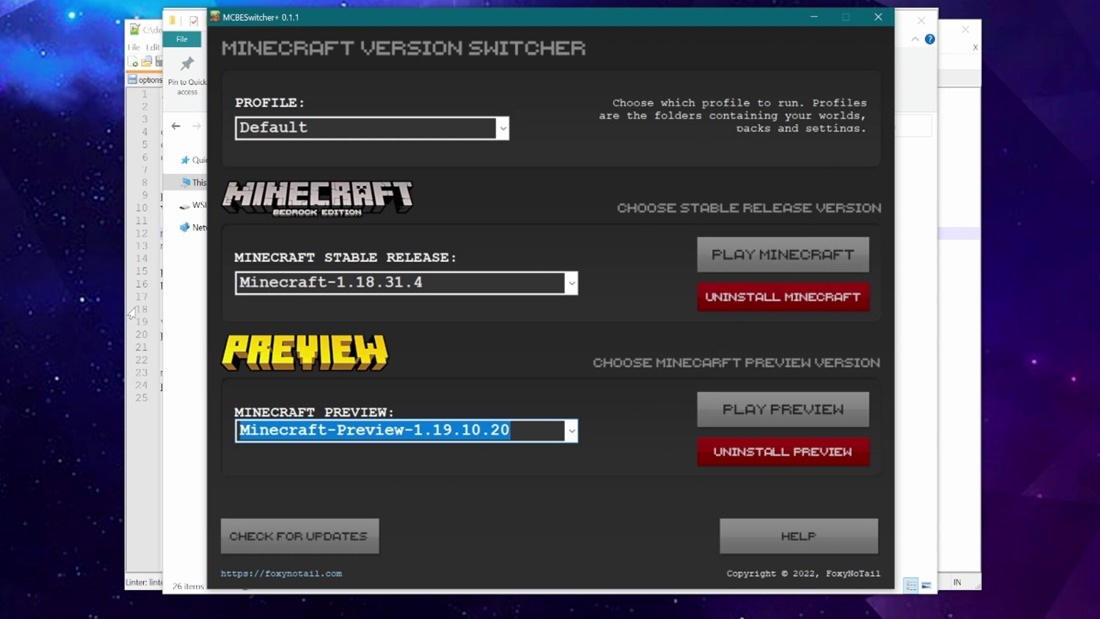
Step: Return to options.txt and copy the preview_package_dir path
click(147, 404)
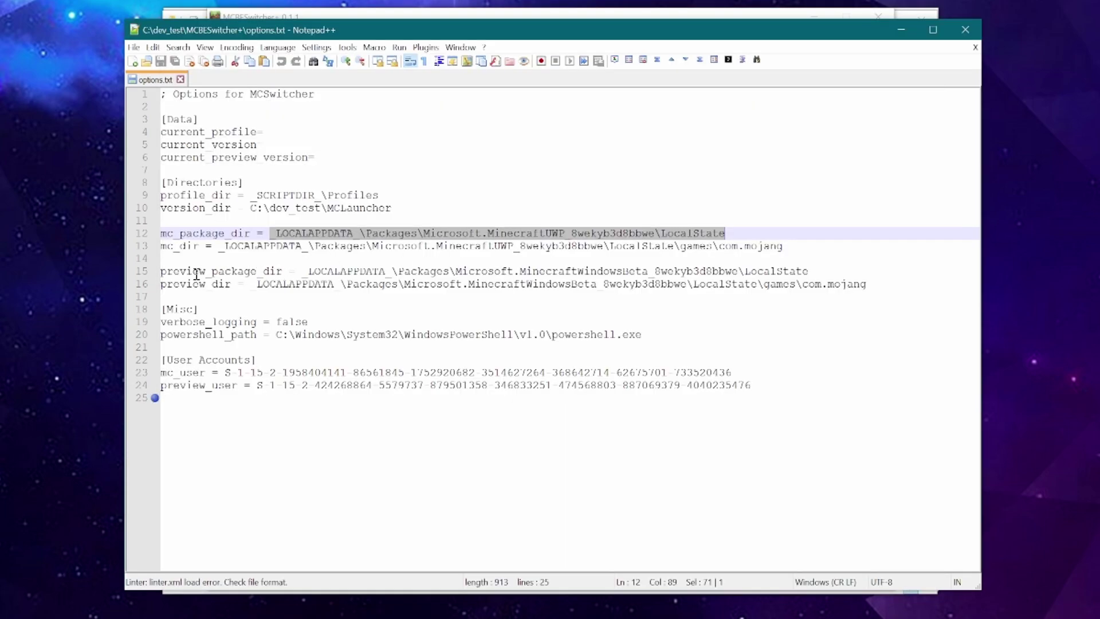
drag(311, 269, 825, 272)
key(ctrl+c)
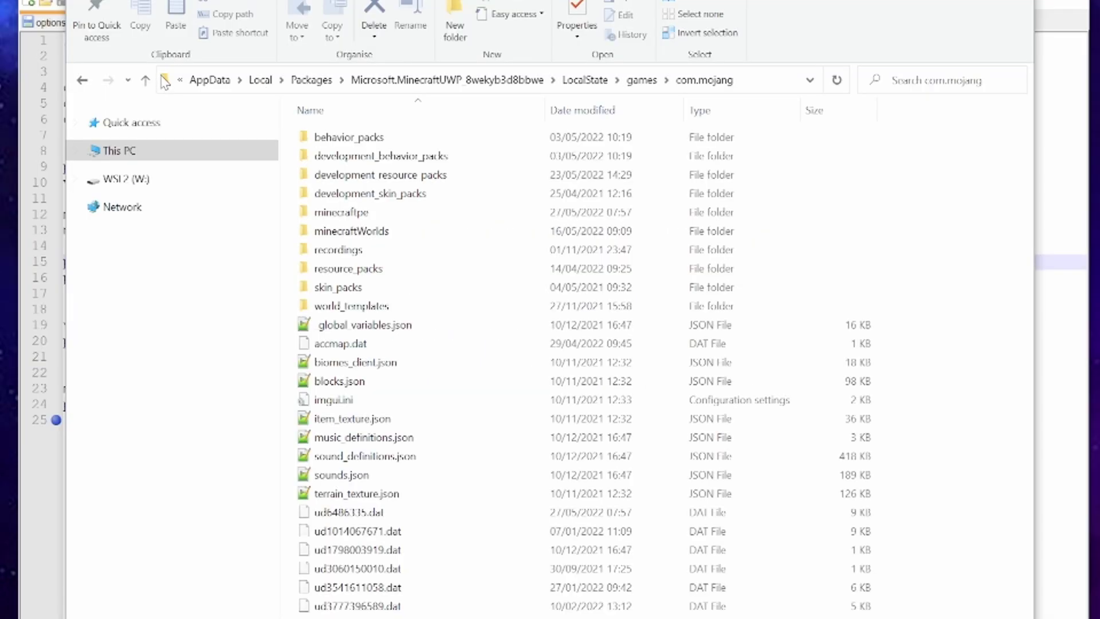
Step: Open %localappdata%\Packages\Microsoft.MinecraftWindowsBeta_8wekyb3d8bbwe\LocalState in File Explorer
click(285, 120)
key(ctrl+v)
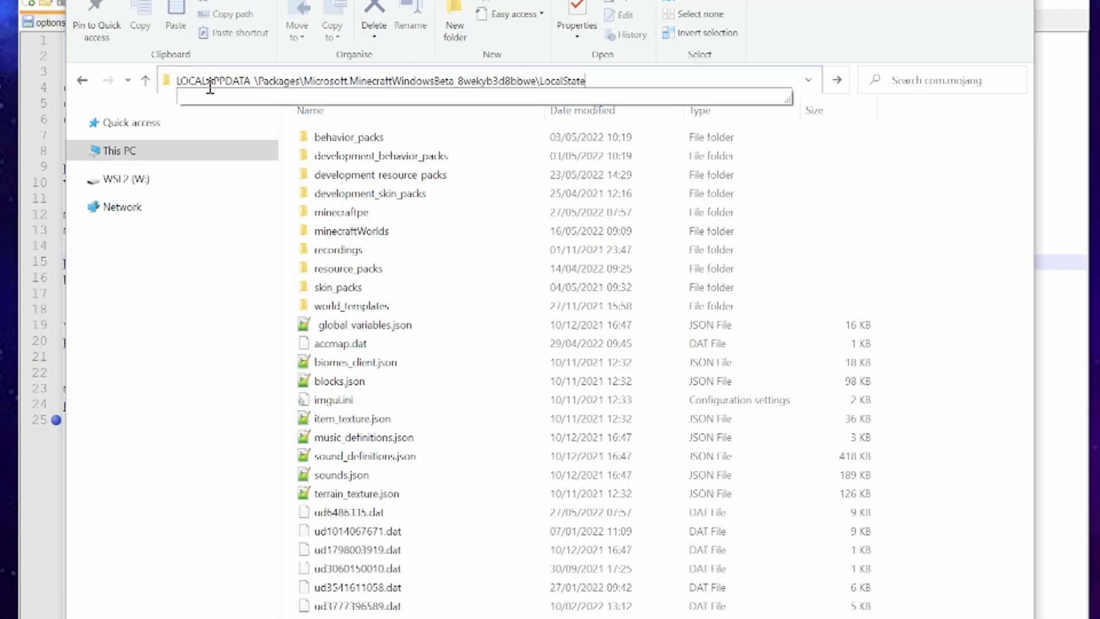
double_click(252, 81)
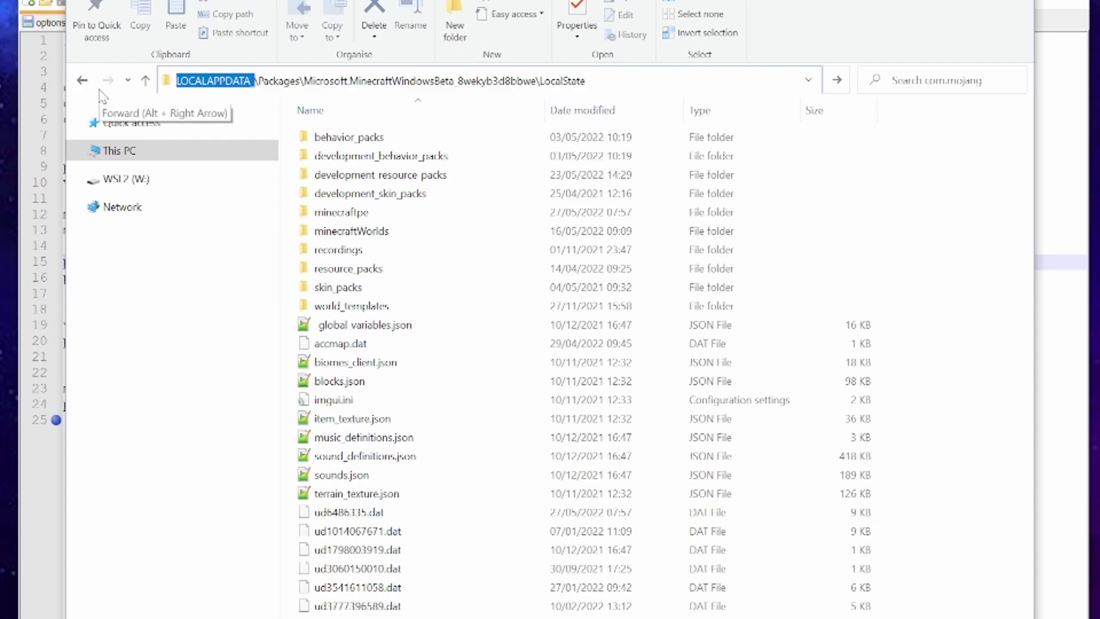
key(BackSpace)
text(localappdata)
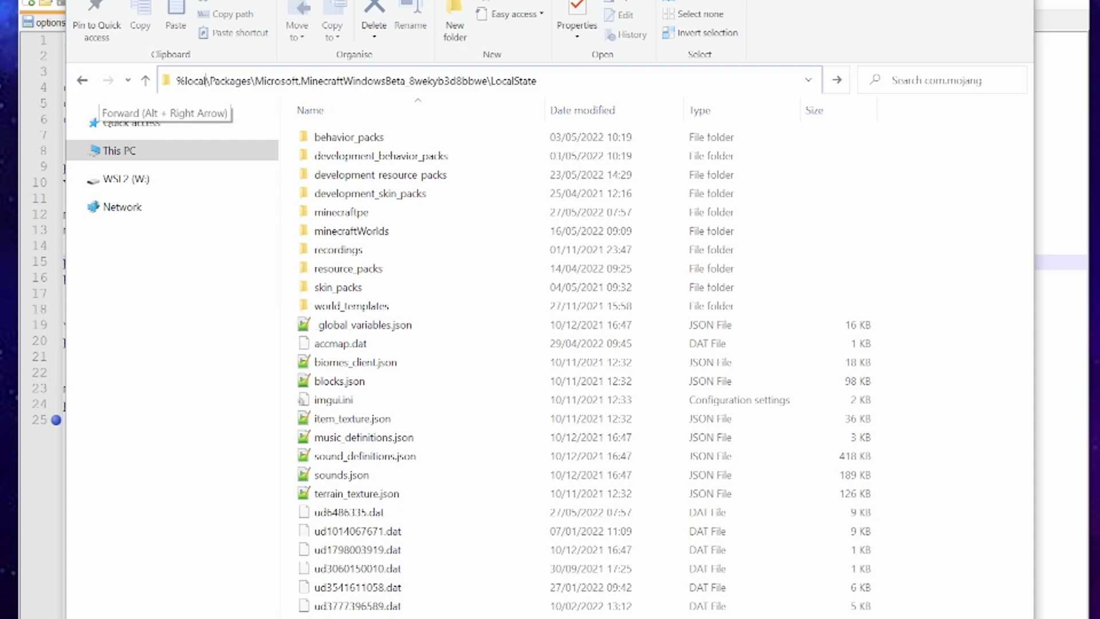
text(%)
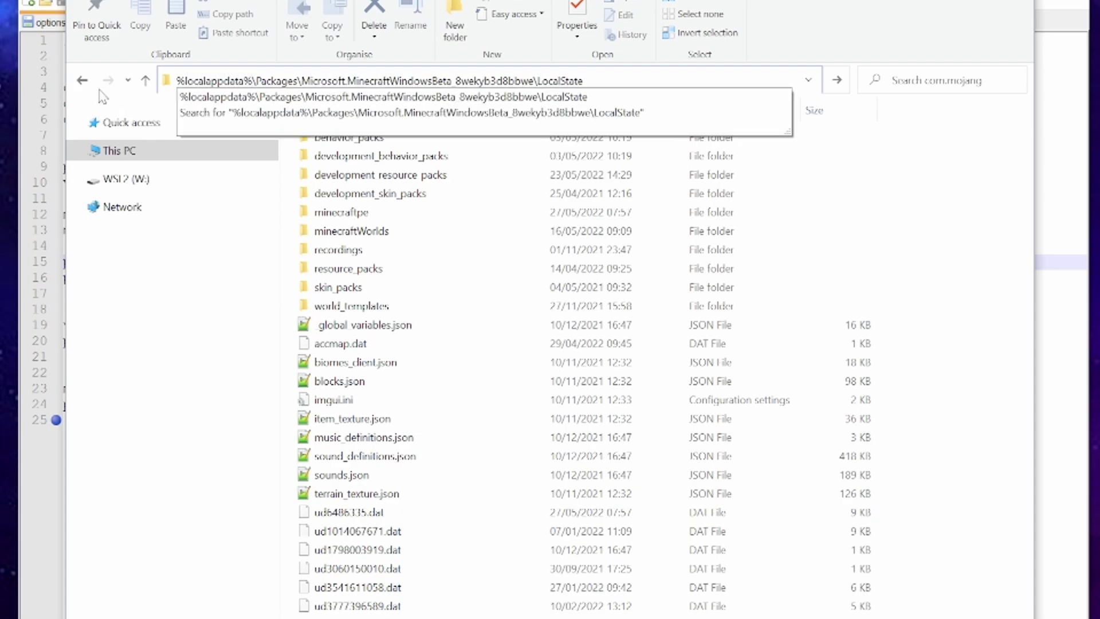
key(Return)
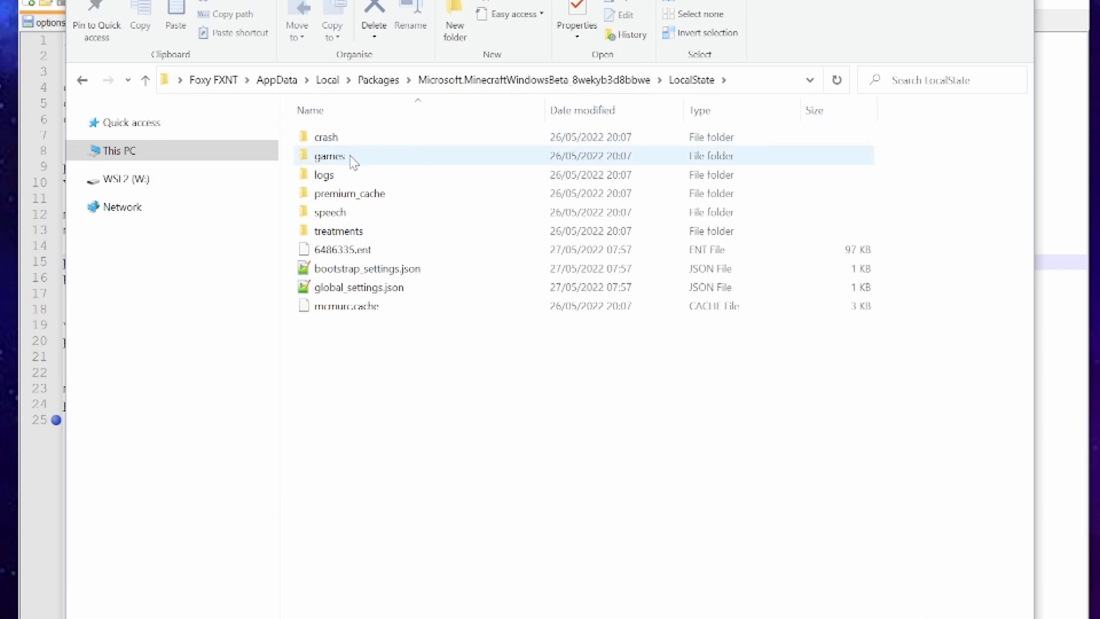
Step: View the Preview install's games\com.mojang folder and return to the version switcher
double_click(342, 161)
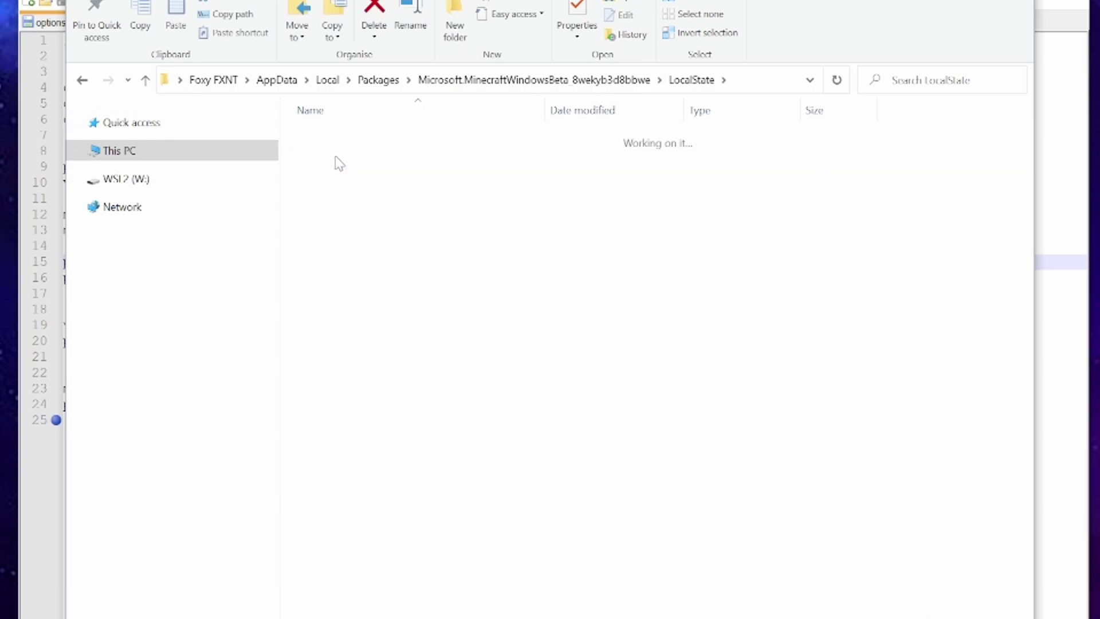
double_click(342, 141)
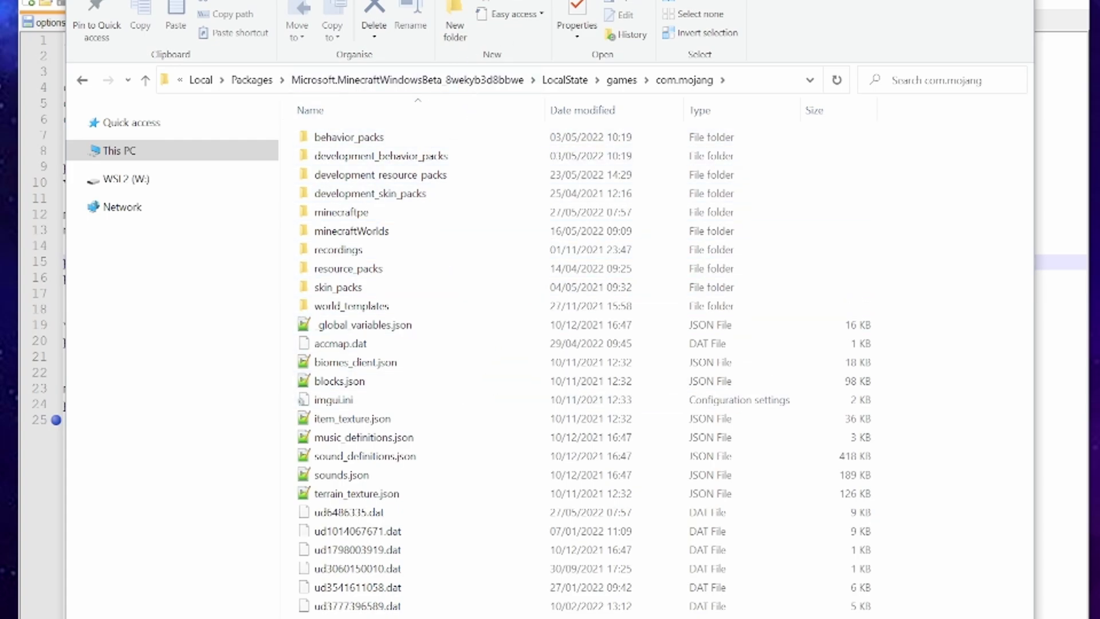
key(alt+Tab)
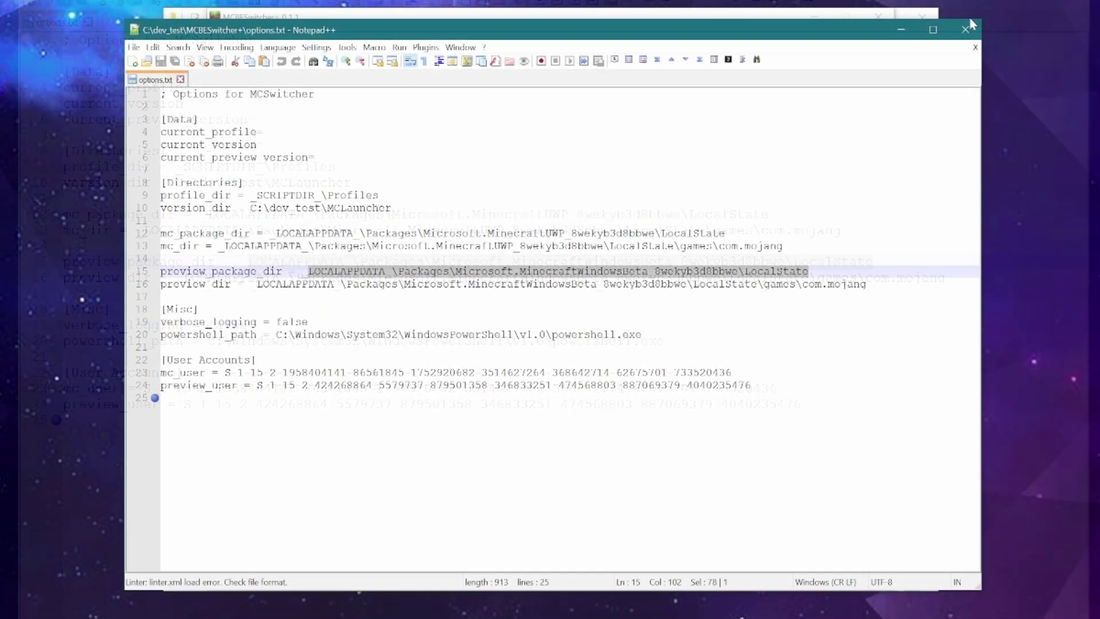
key(alt+Tab)
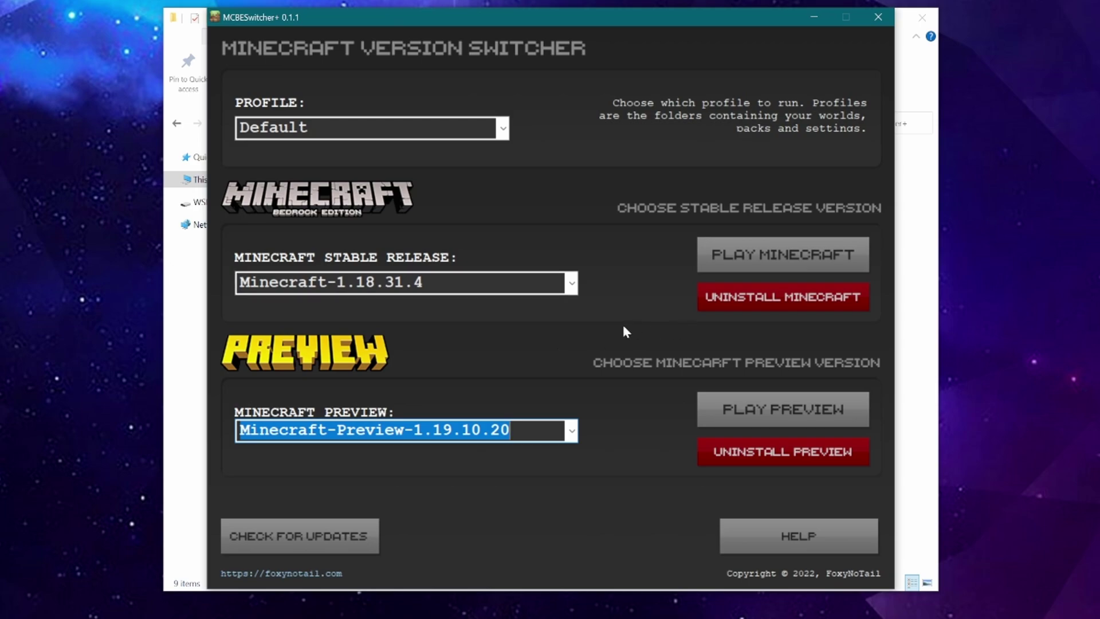
Step: Uninstall the existing stable Minecraft and launch Minecraft-1.18.31.4 with the Default profile
click(762, 297)
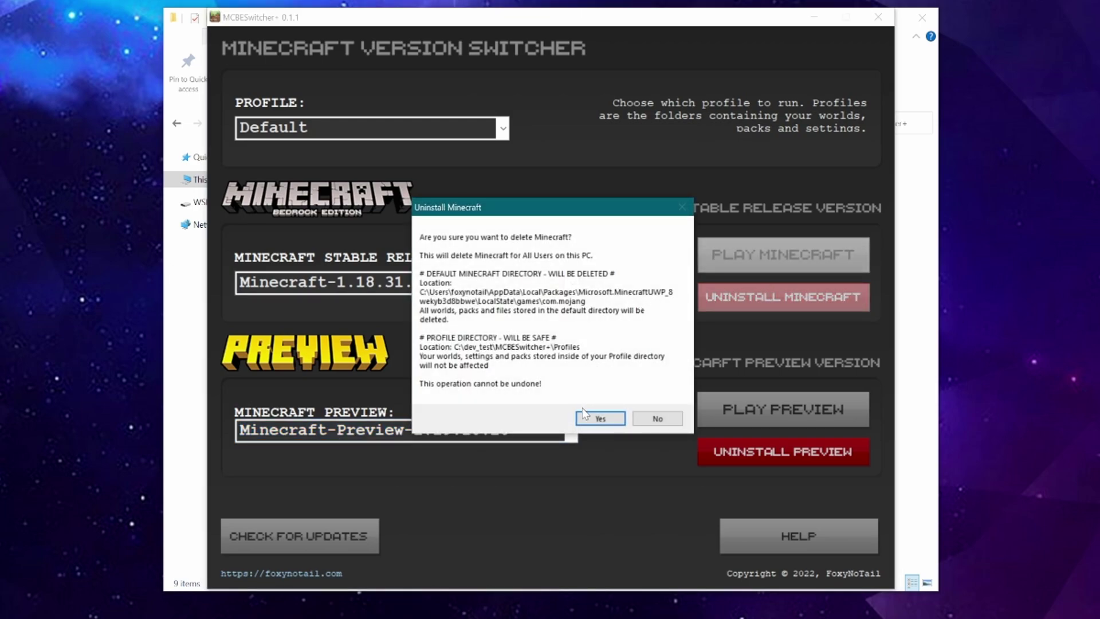
click(601, 420)
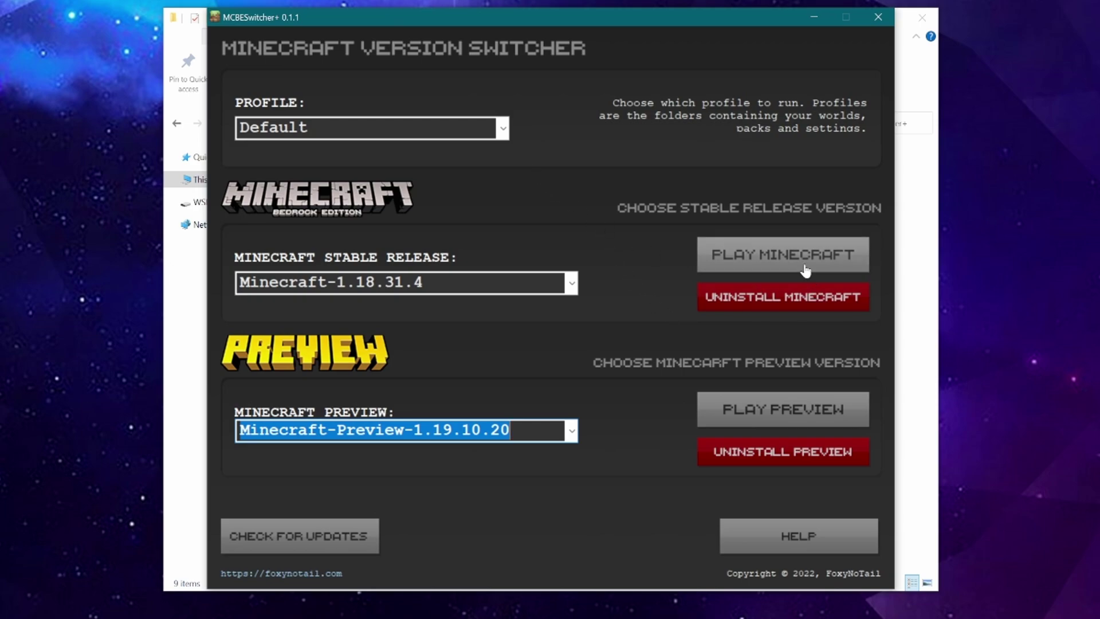
click(747, 265)
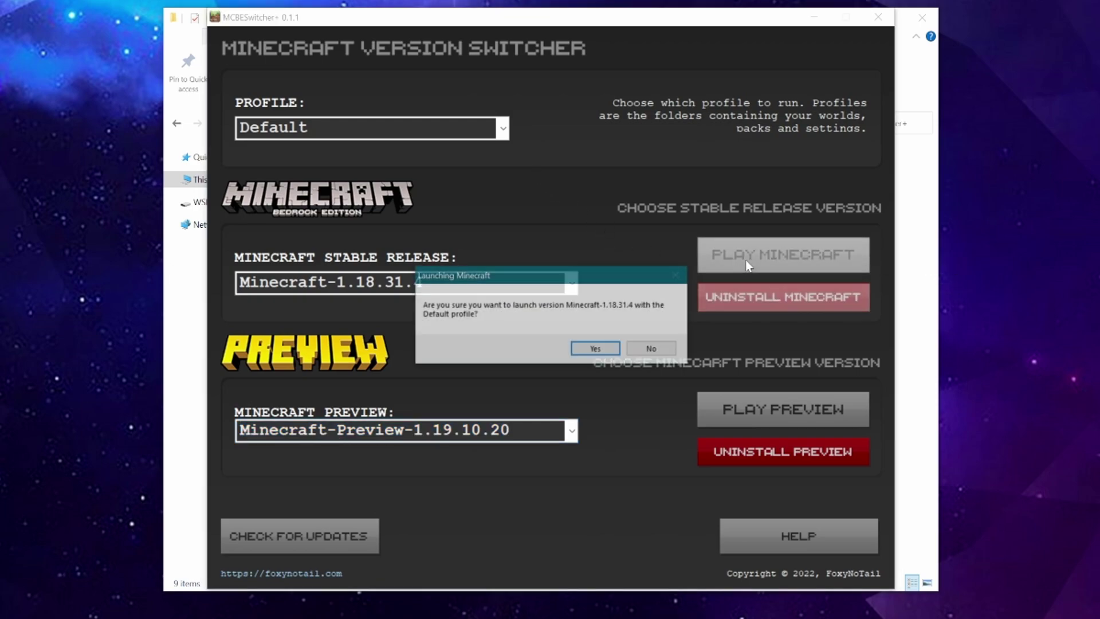
click(590, 349)
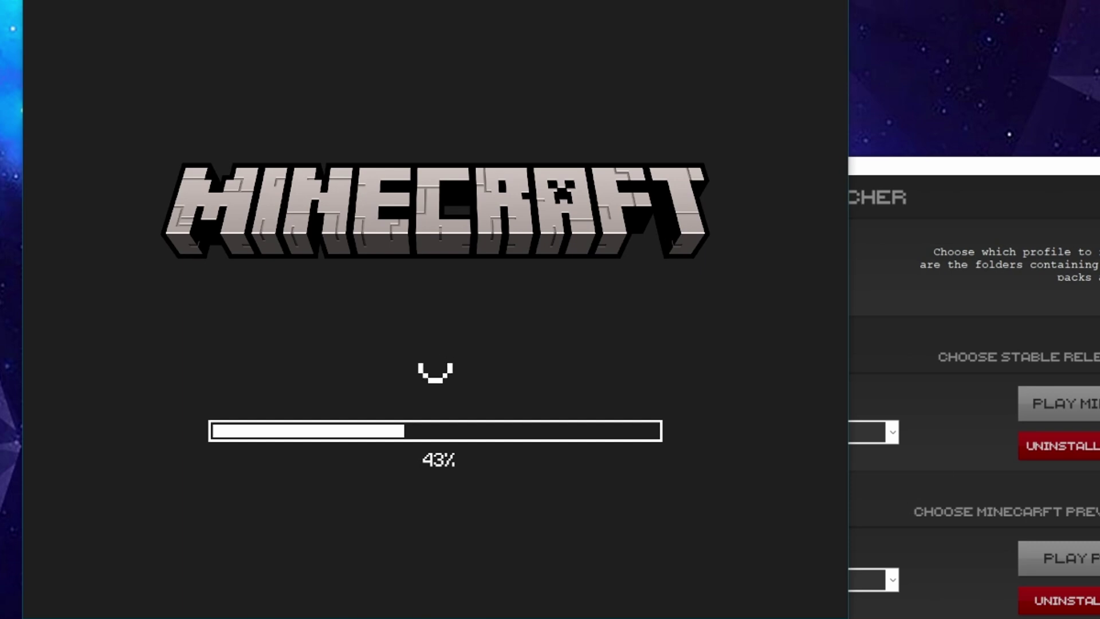
Step: Look through the MCBESwitcher+ folder in File Explorer and return to the version switcher
click(1050, 172)
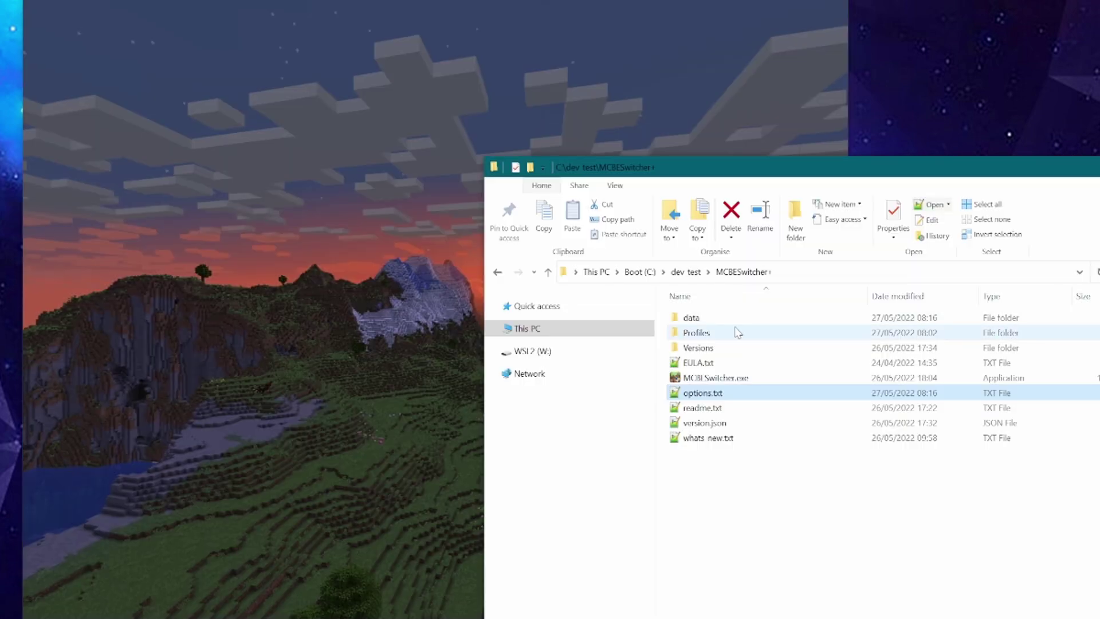
key(alt+Up)
double_click(709, 376)
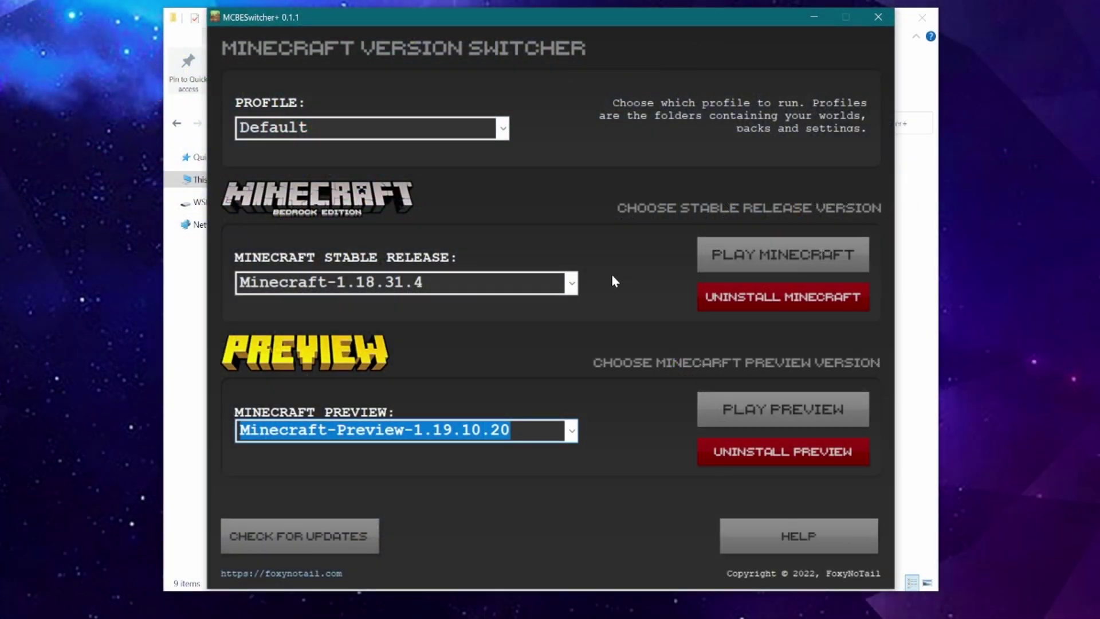
Step: Select stable release Minecraft-1.18.30.4, launch it with the Default profile, and close the game
click(571, 284)
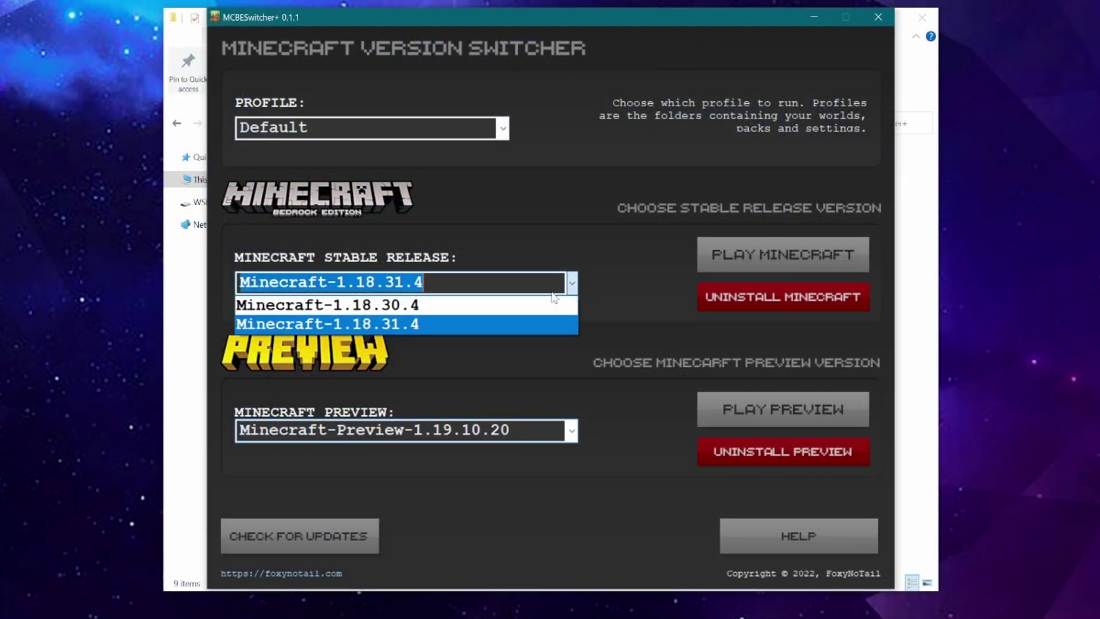
click(357, 310)
click(791, 263)
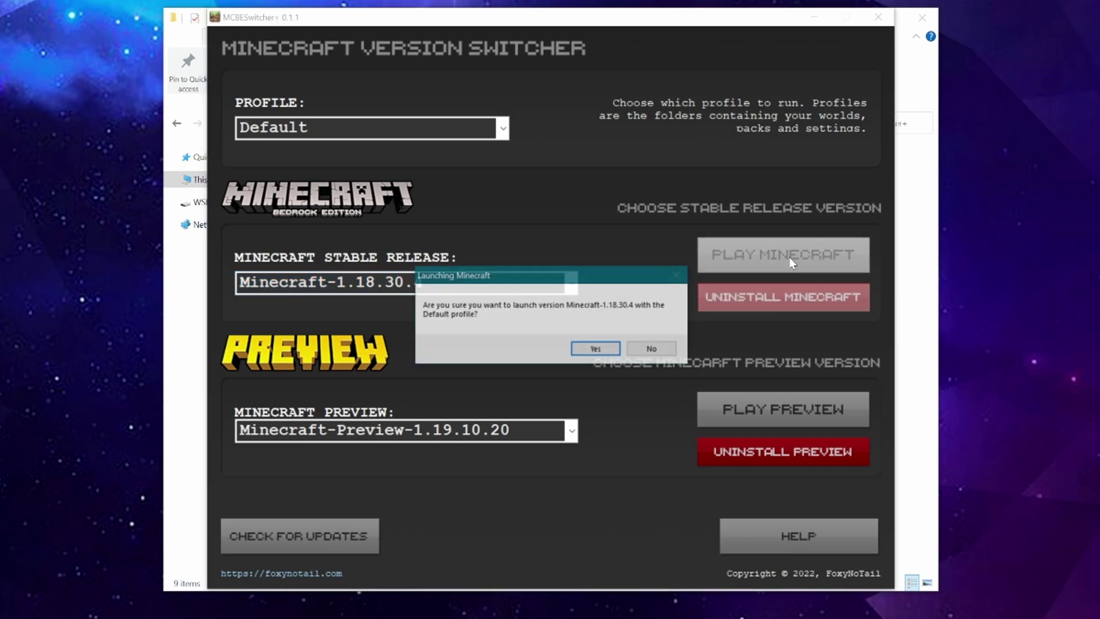
click(596, 349)
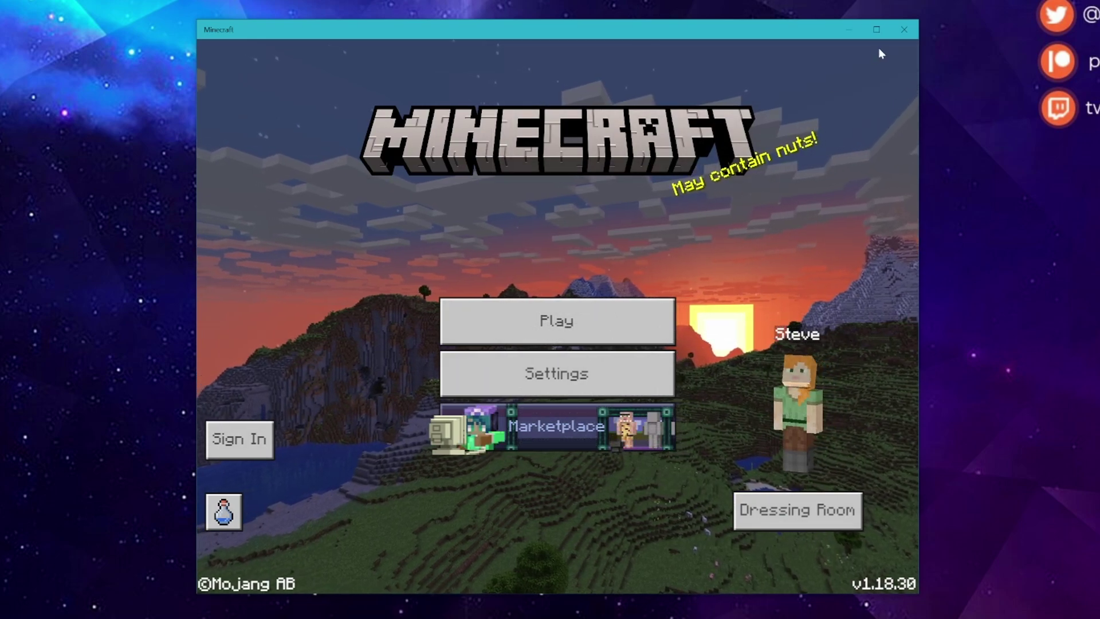
click(904, 30)
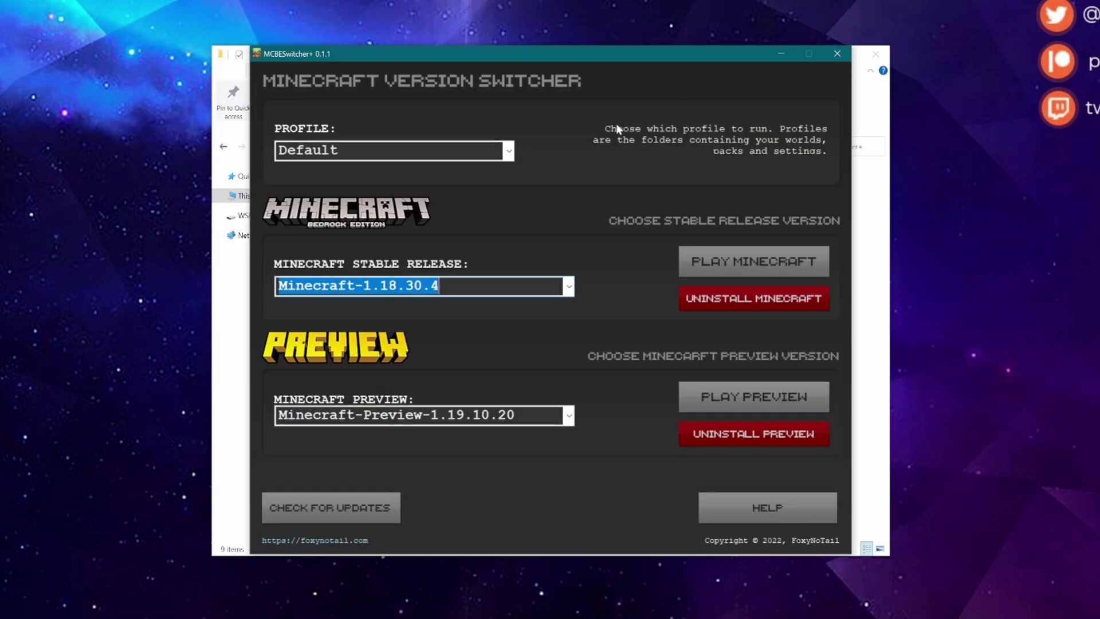
Step: Choose the Add-ons profile and launch Minecraft-1.18.30.4 with it
click(511, 154)
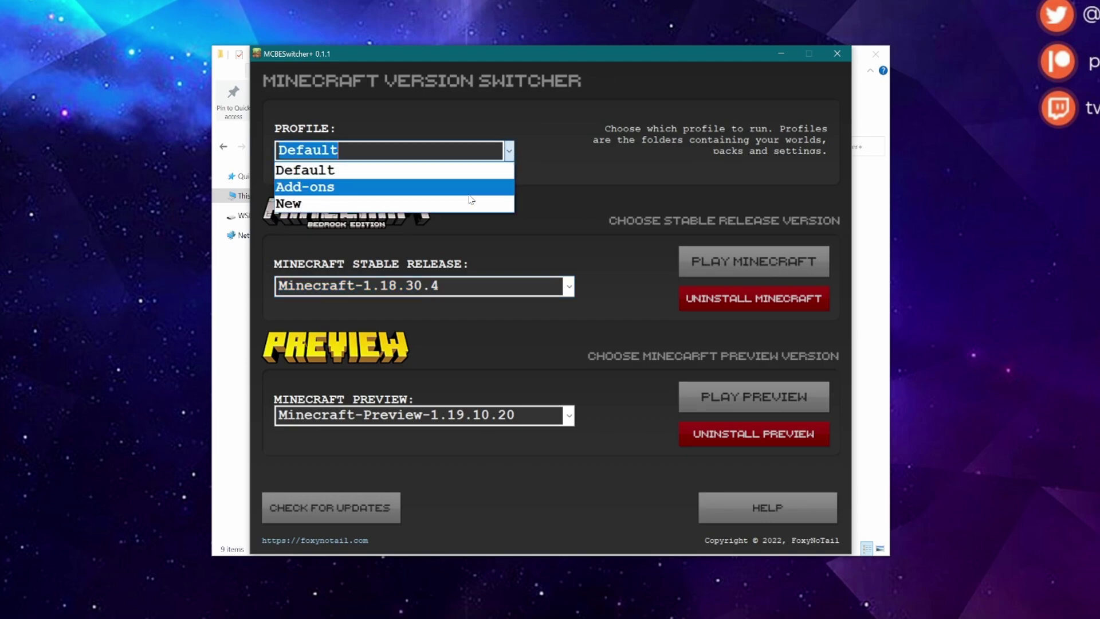
click(555, 185)
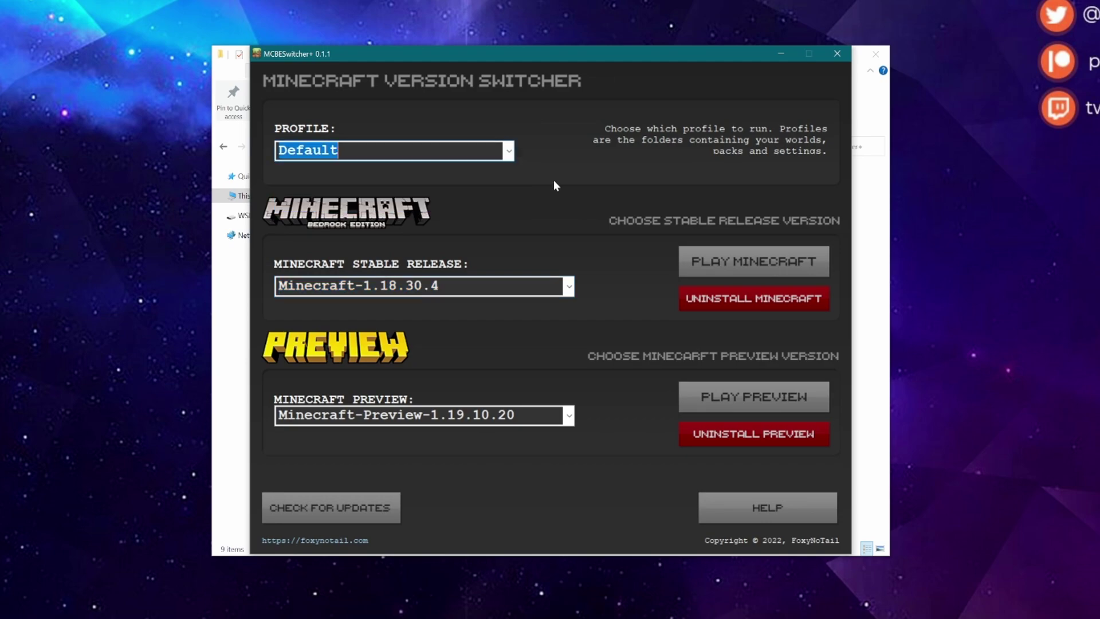
click(512, 158)
click(451, 184)
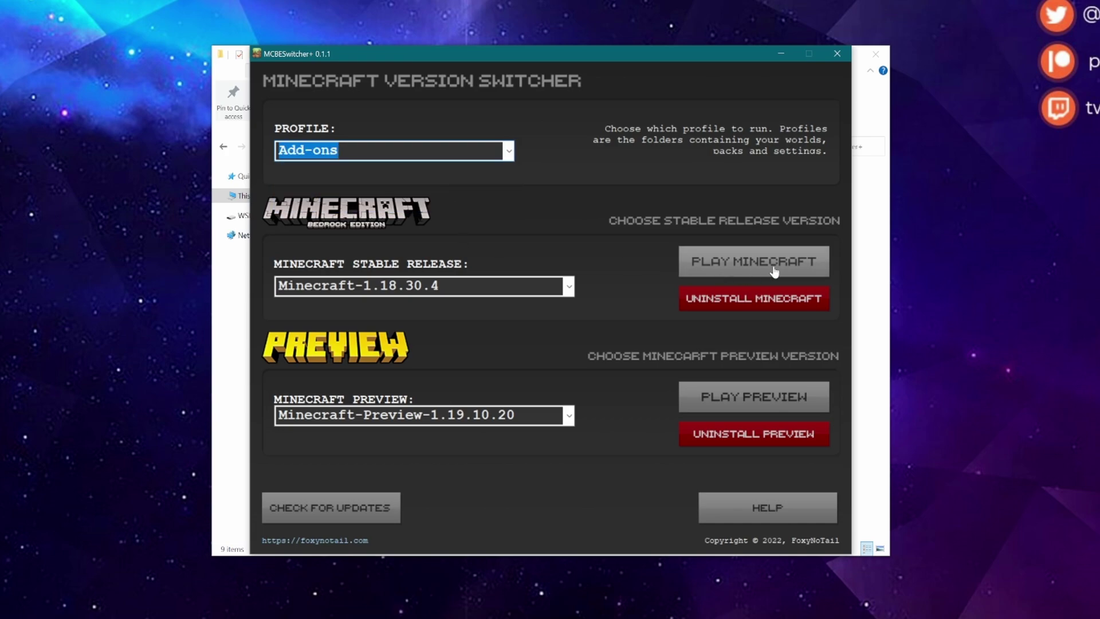
click(718, 274)
click(586, 345)
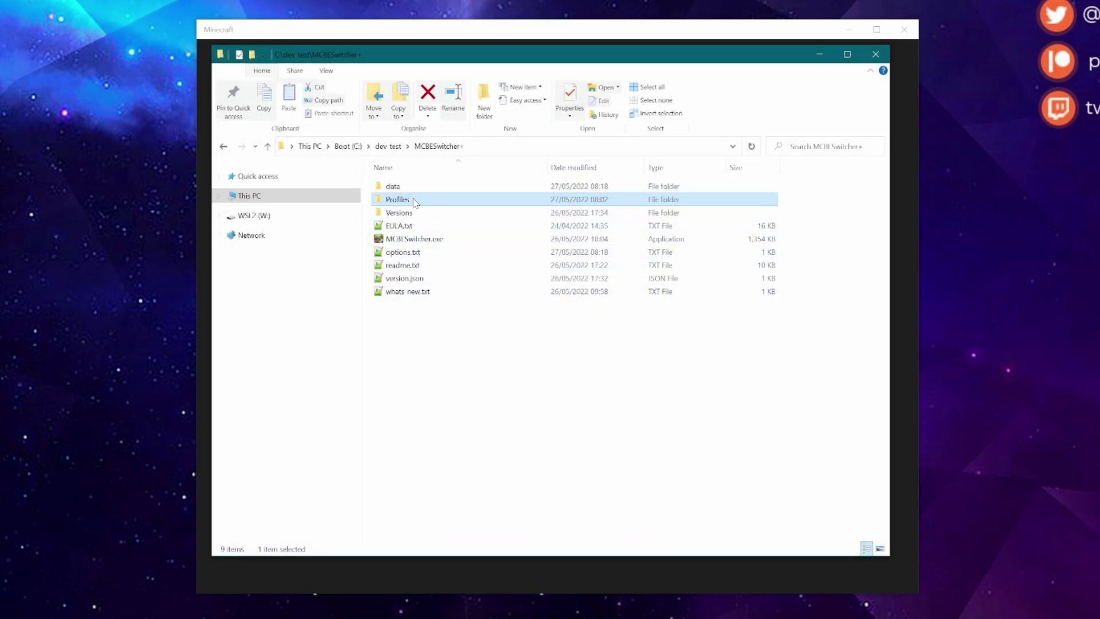
Step: View the contents of the Profiles\Add-ons folder and return to the Minecraft window
double_click(415, 200)
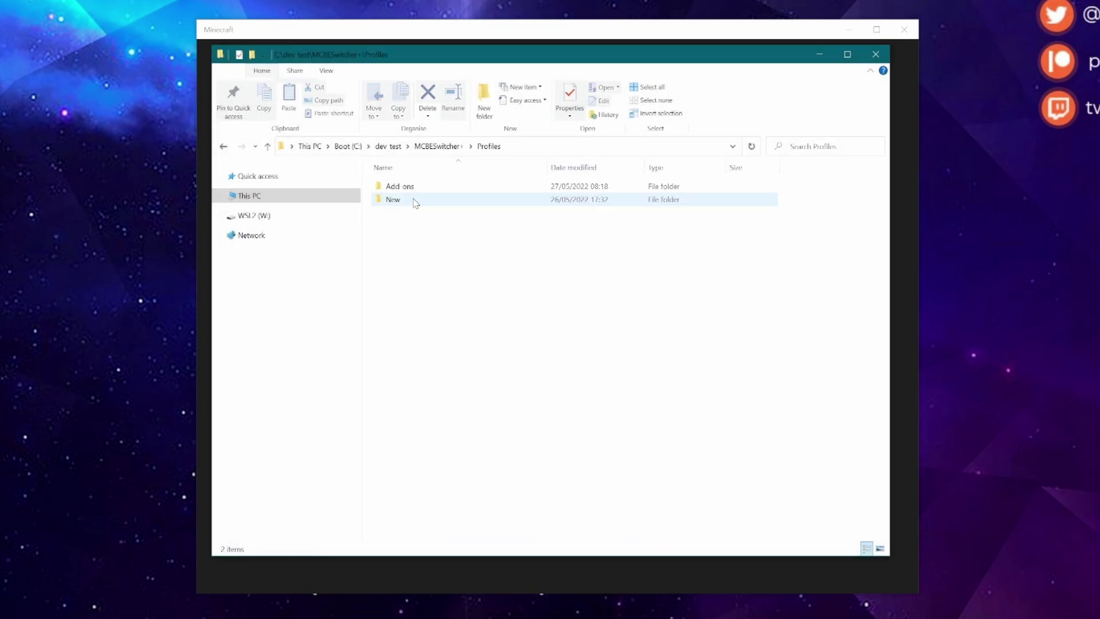
double_click(401, 186)
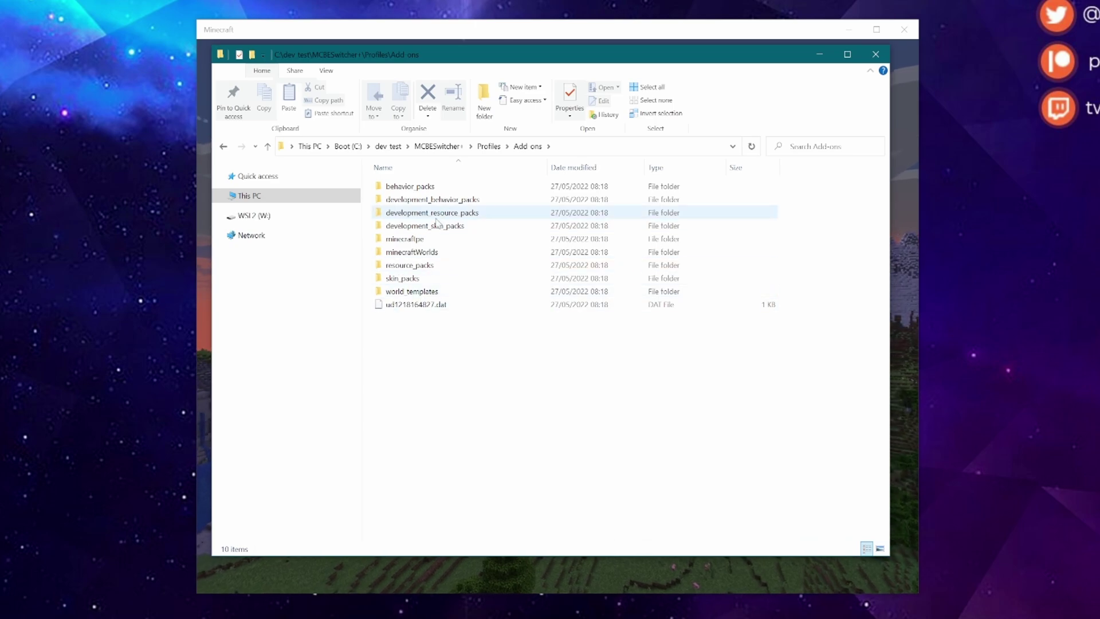
click(611, 31)
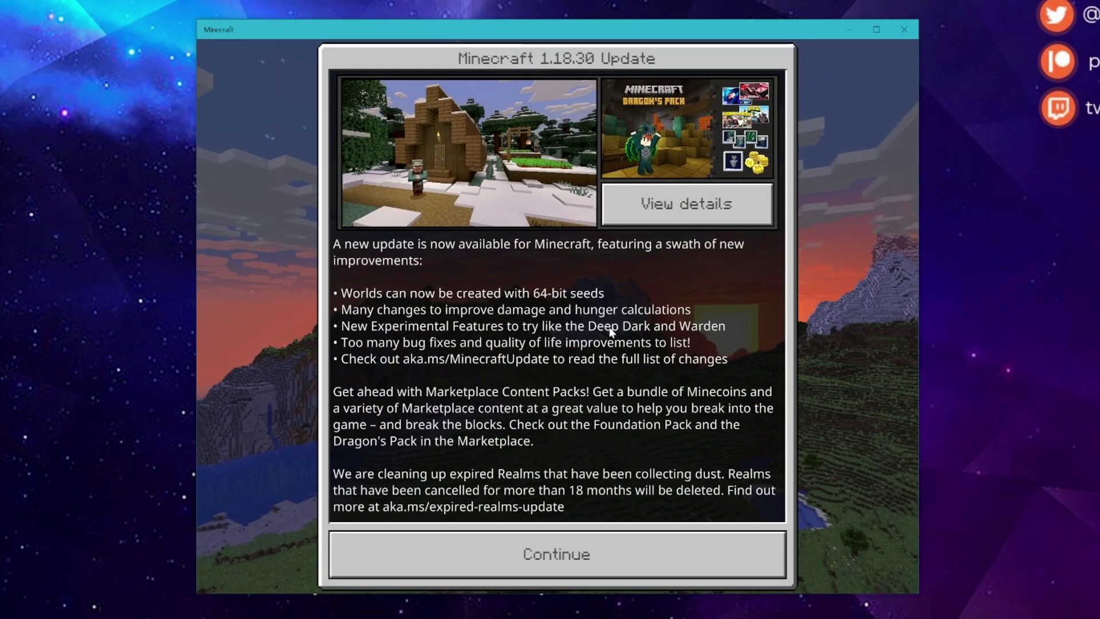
Step: Dismiss the update notice and, in Minecraft's Video settings, turn off Screen Animations and set Brightness to 83
click(643, 561)
click(639, 369)
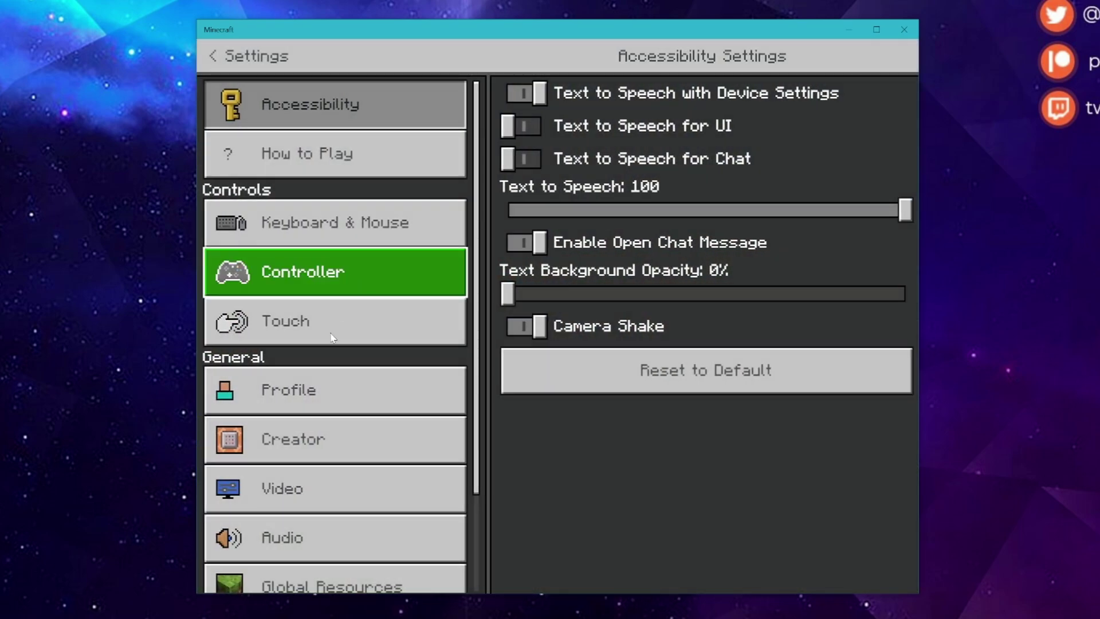
click(321, 538)
click(329, 489)
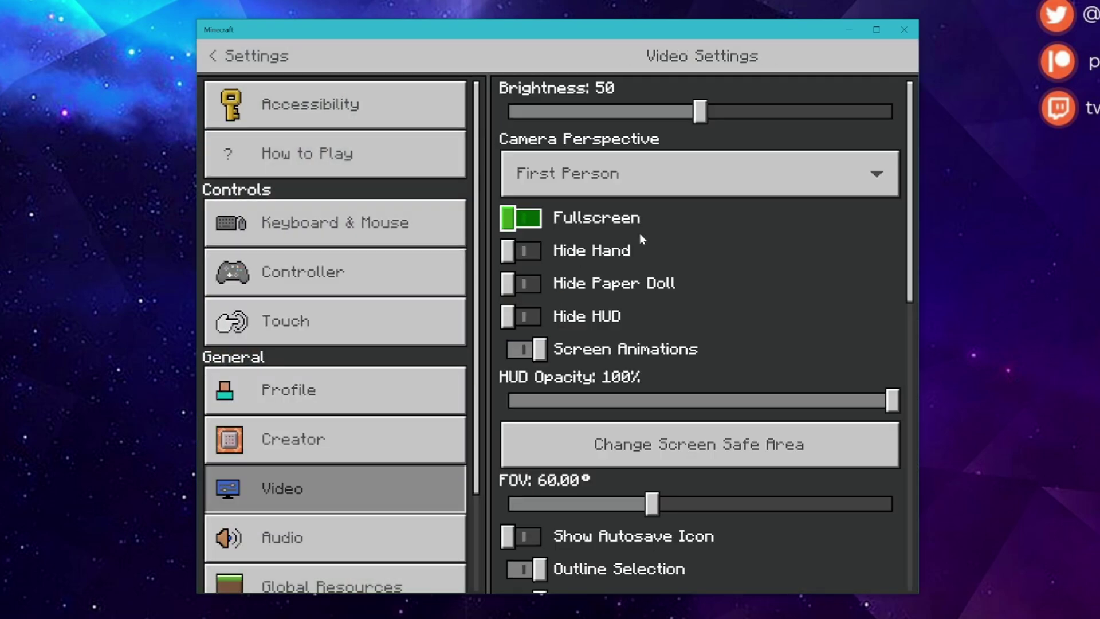
drag(713, 110, 892, 123)
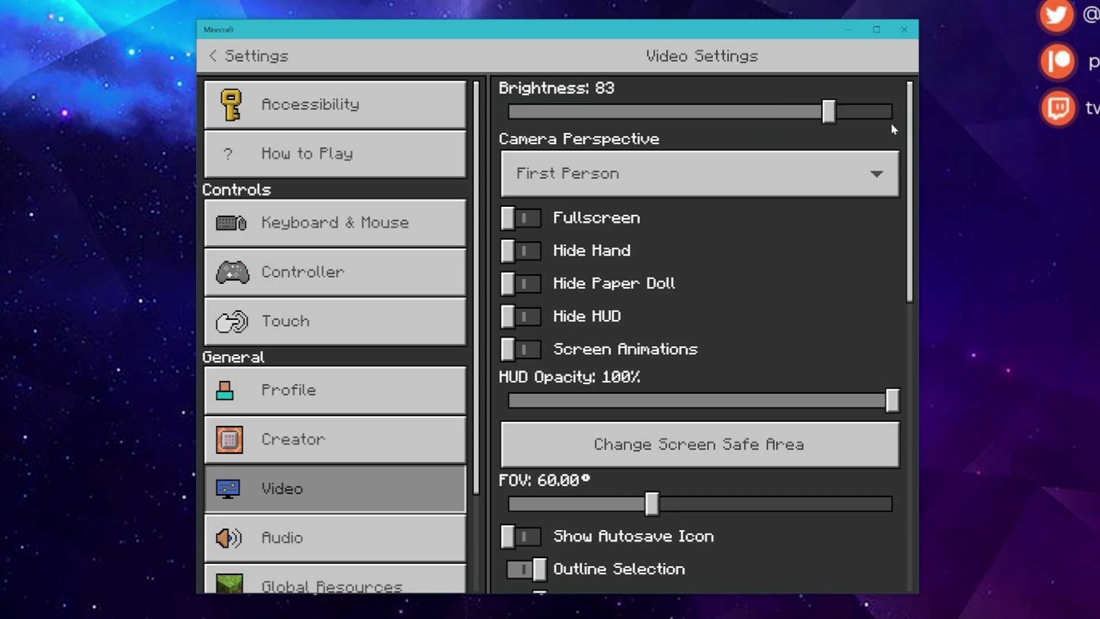
Step: Turn on Hide Paper Doll, set FOV to 70 and Render Distance to 23 chunks, and turn off View Bobbing and FOV Can Be Altered By Gameplay
click(508, 313)
scroll(631, 358, down, 2)
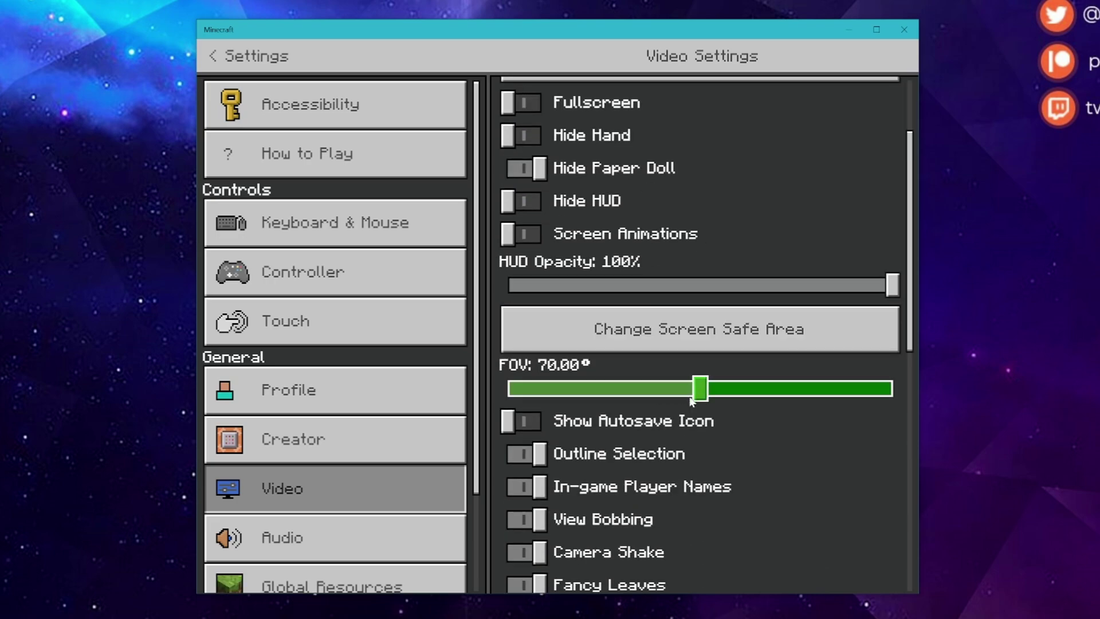
scroll(524, 323, down, 3)
scroll(524, 385, down, 3)
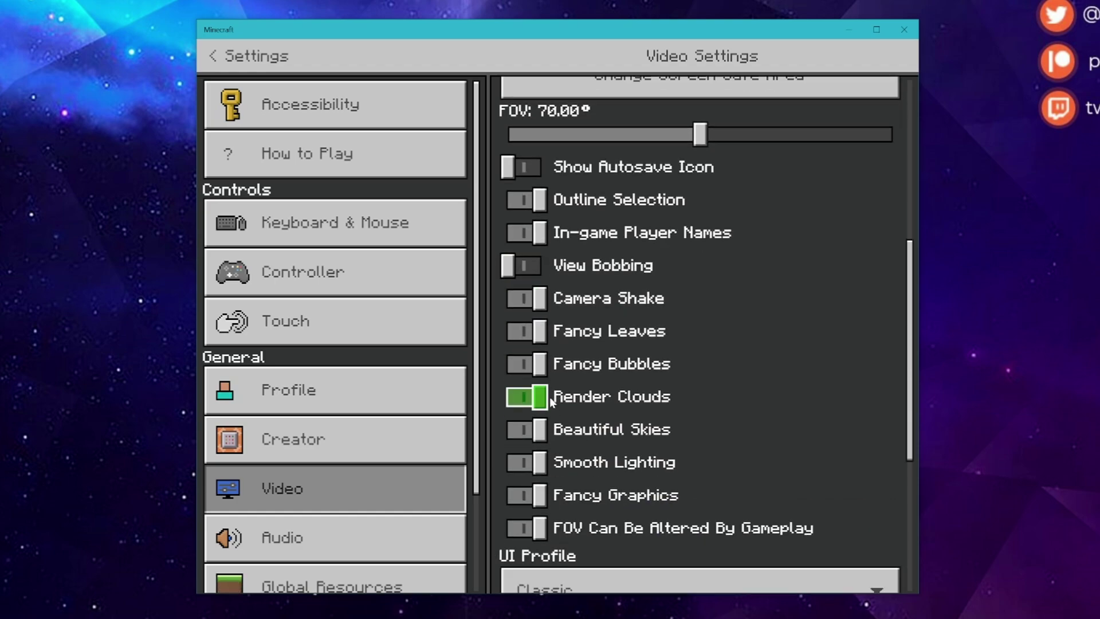
scroll(678, 449, down, 5)
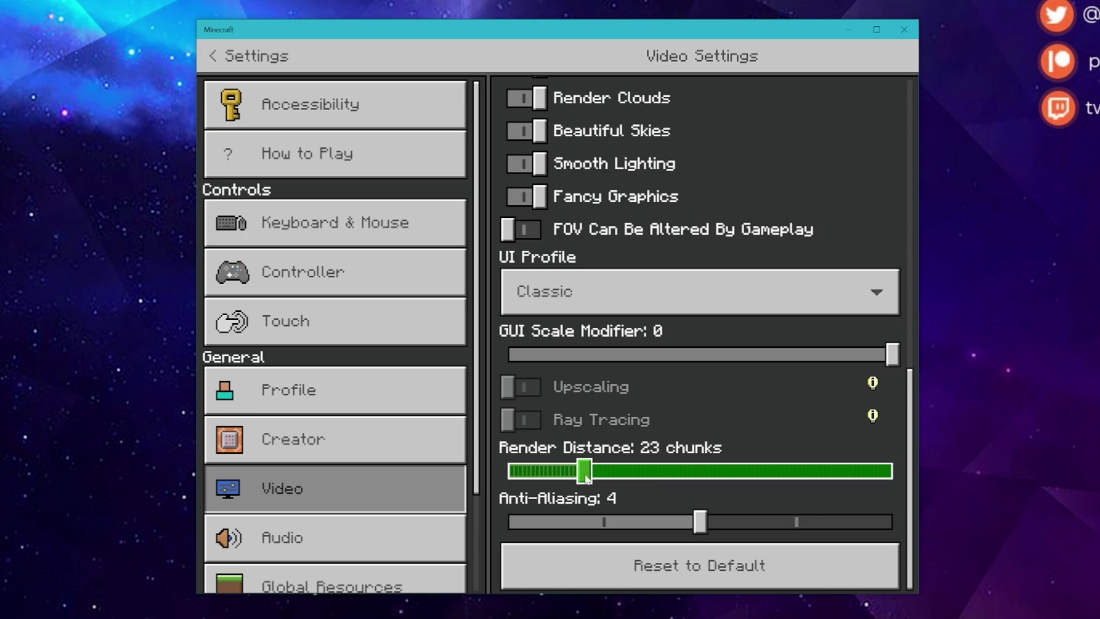
Step: Set Sensitivity to 21 in the Keyboard & Mouse settings, then leave the settings and close Minecraft
click(353, 172)
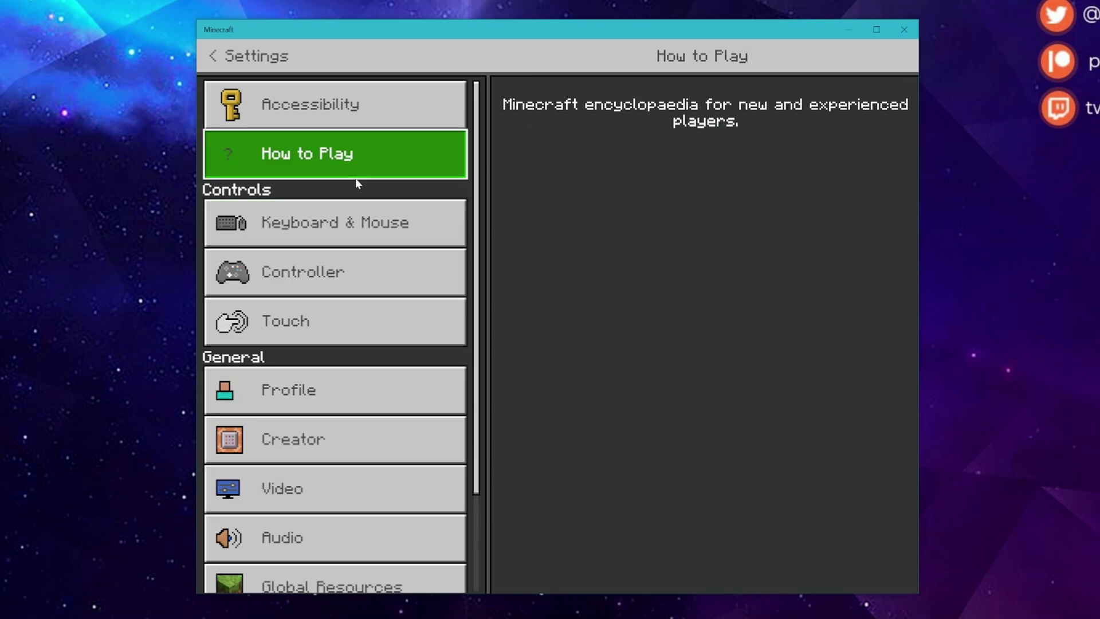
click(341, 224)
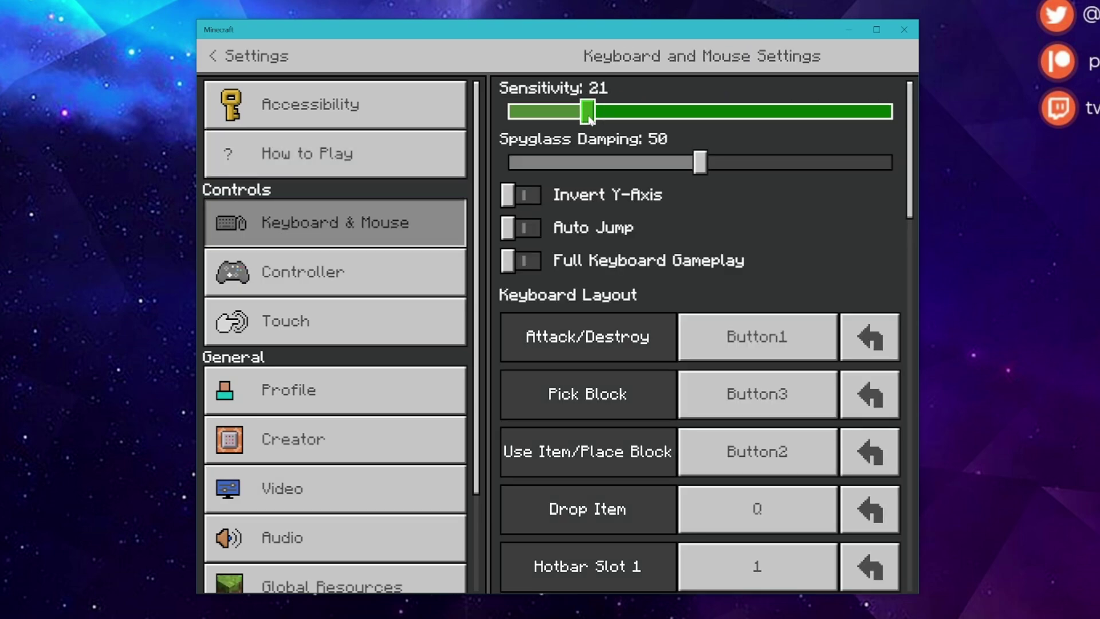
scroll(594, 350, down, 4)
scroll(422, 392, down, 3)
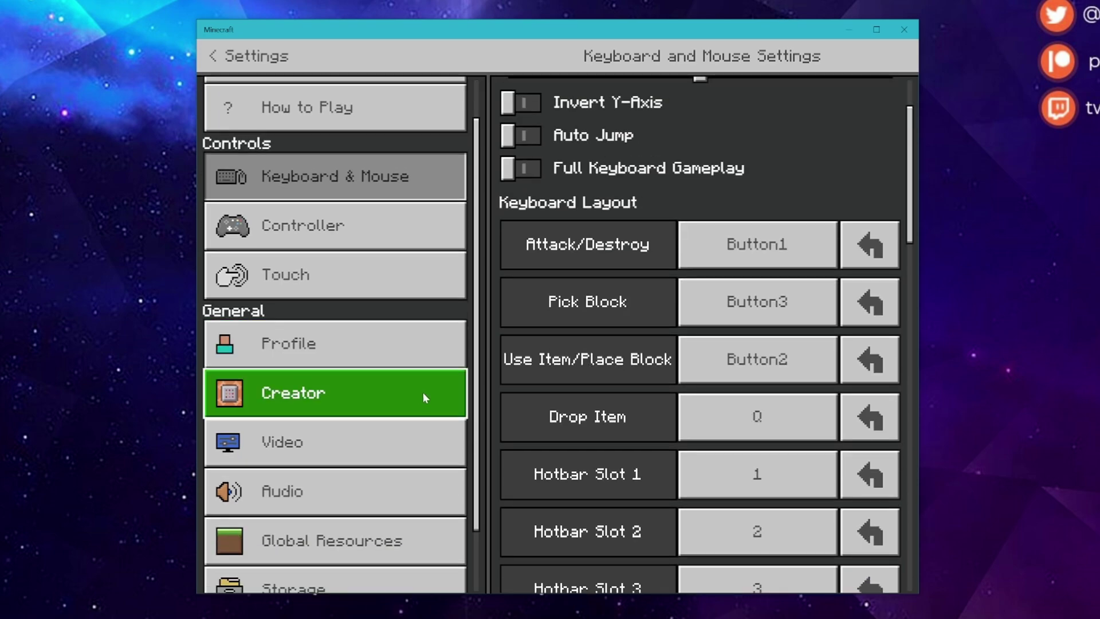
click(217, 64)
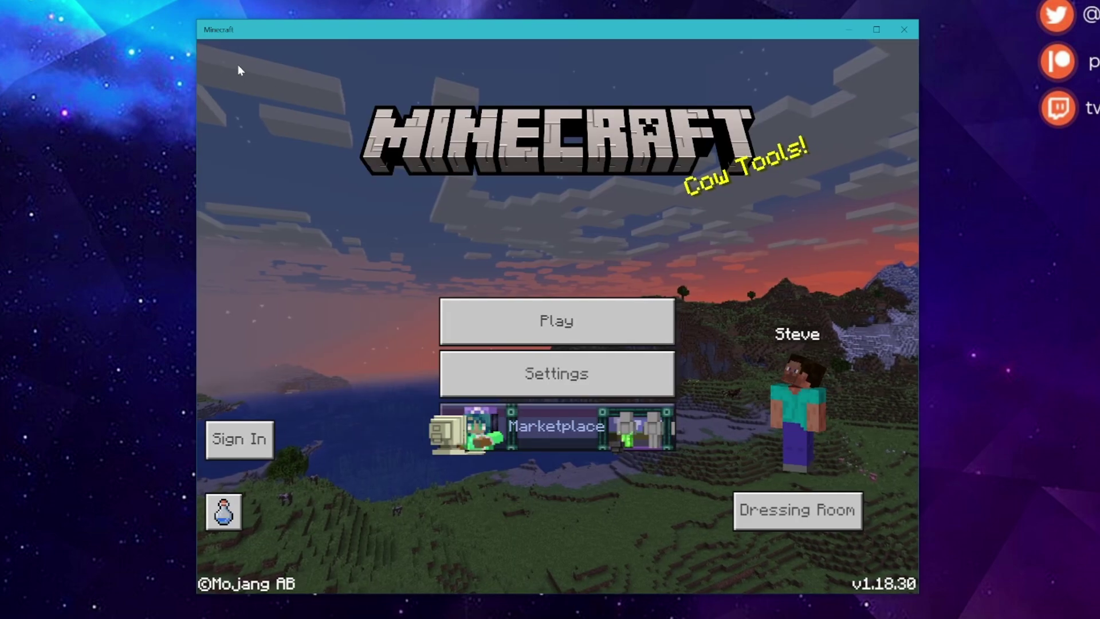
click(904, 29)
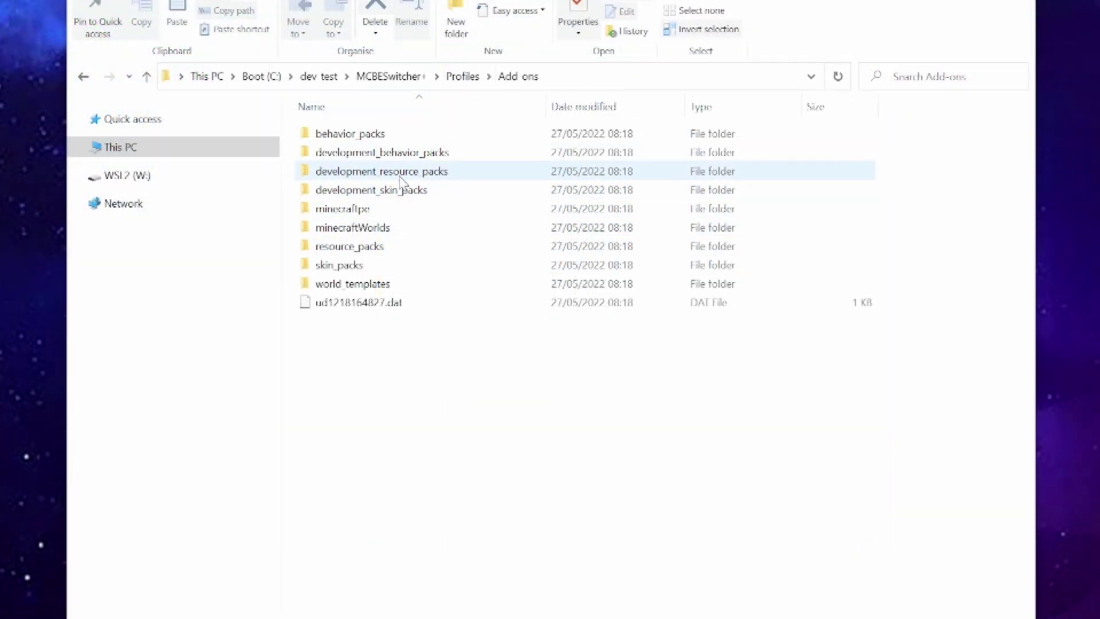
Step: Check the packs in the Add-ons profile's resource_packs folder and relaunch Minecraft-1.18.30.4 with the Add-ons profile
double_click(384, 247)
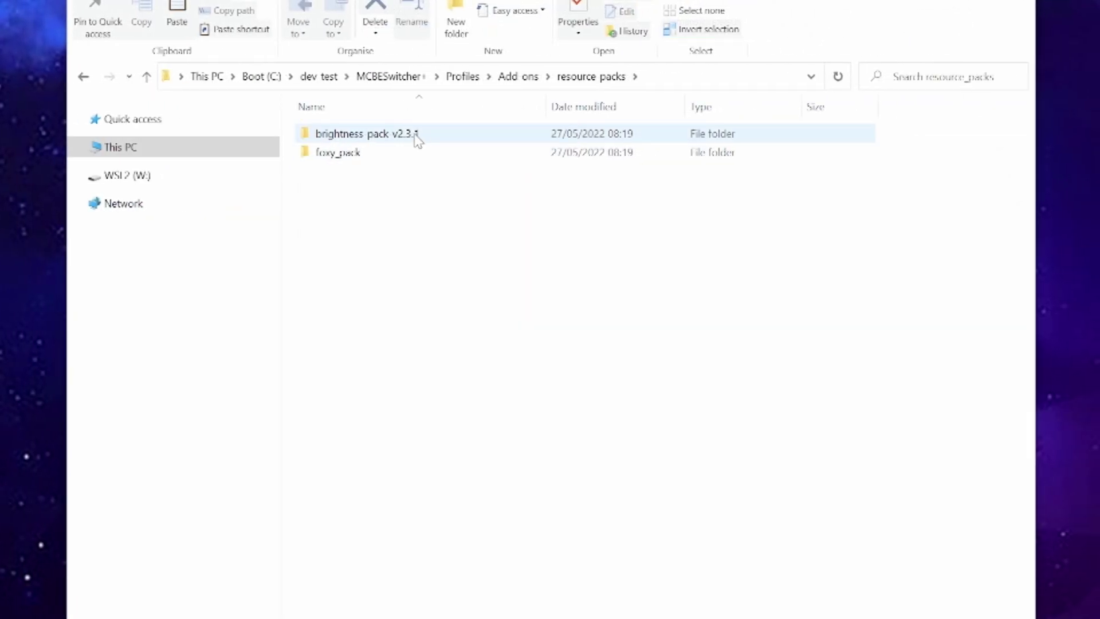
click(359, 158)
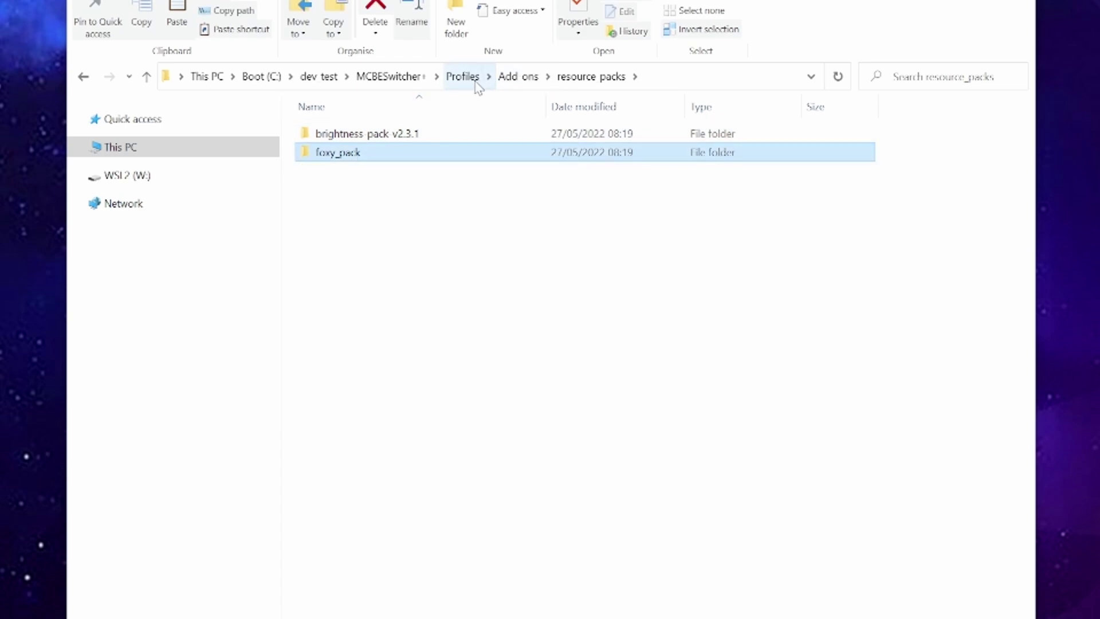
click(389, 76)
double_click(346, 210)
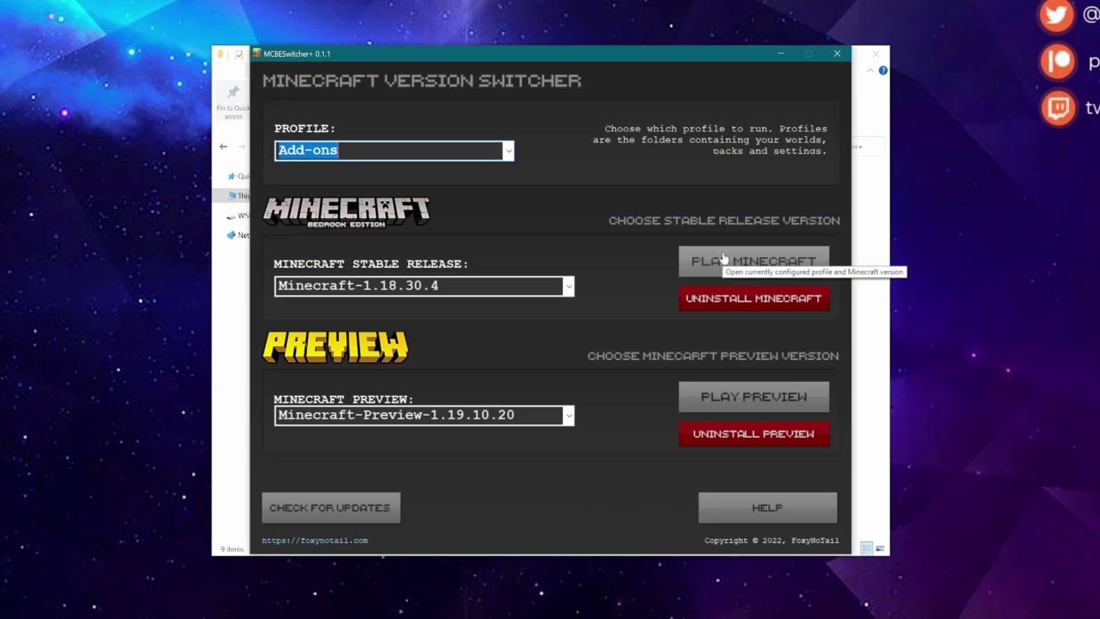
click(724, 257)
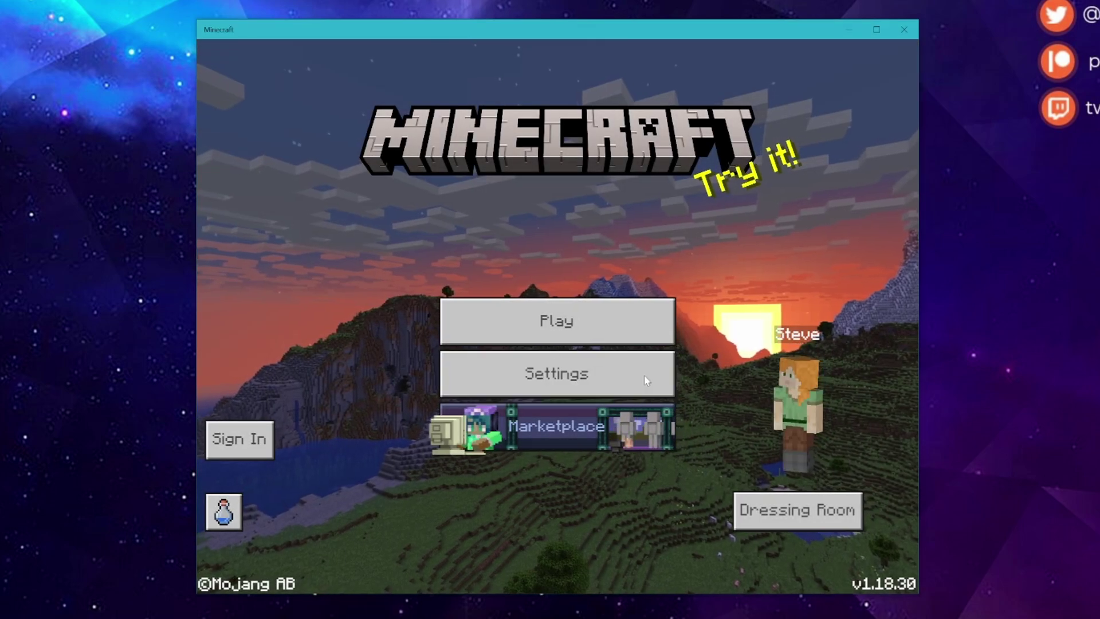
Step: Activate Foxy's Brightness Pack v2.3.1 and Foxy's Resource Pack v4.5.0 as Global Resources and return to the main menu
click(644, 375)
scroll(334, 435, down, 2)
click(344, 469)
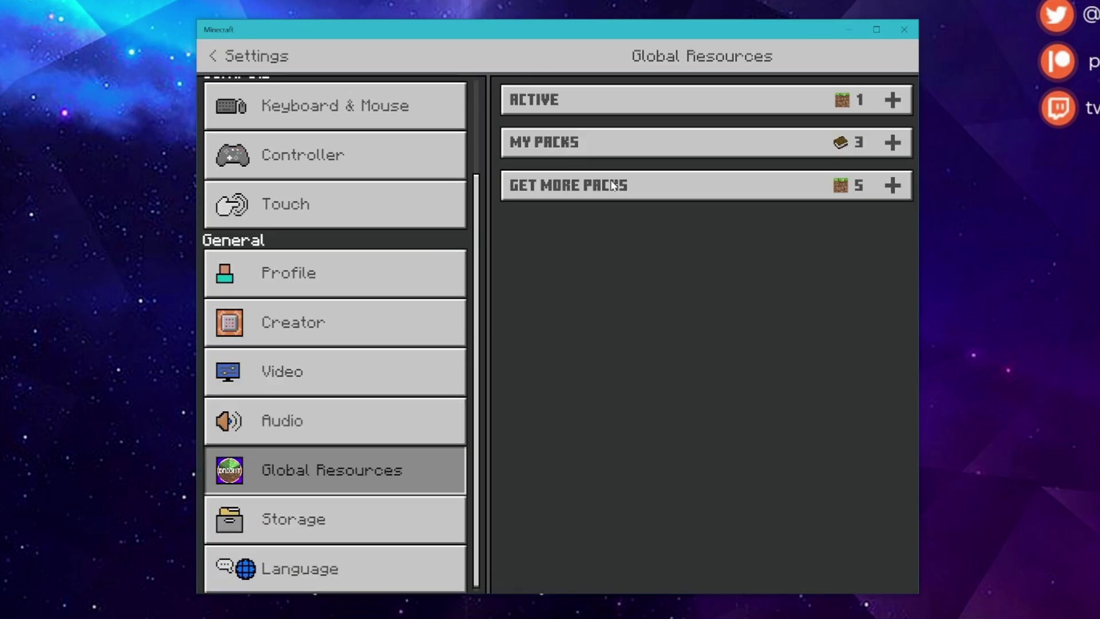
click(639, 138)
click(662, 233)
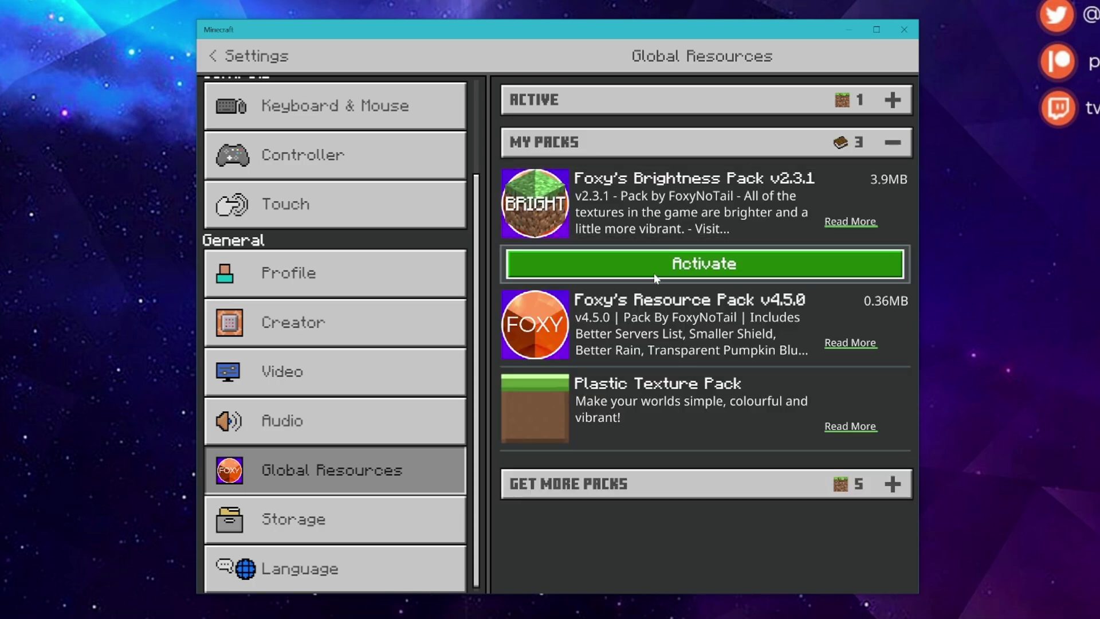
click(653, 262)
click(653, 212)
click(653, 261)
click(584, 101)
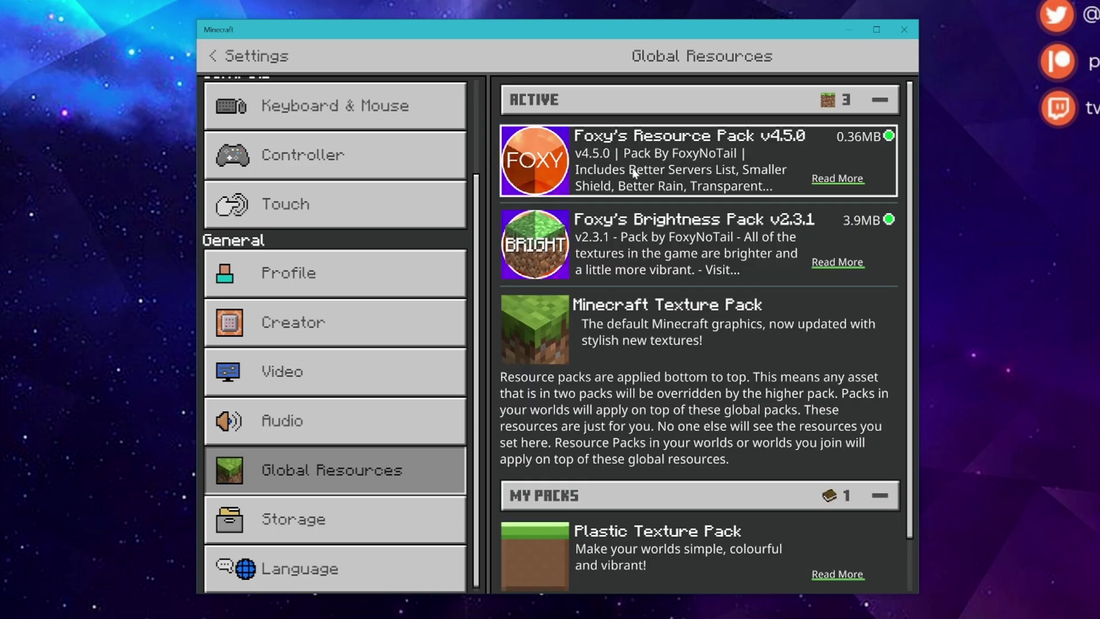
click(213, 56)
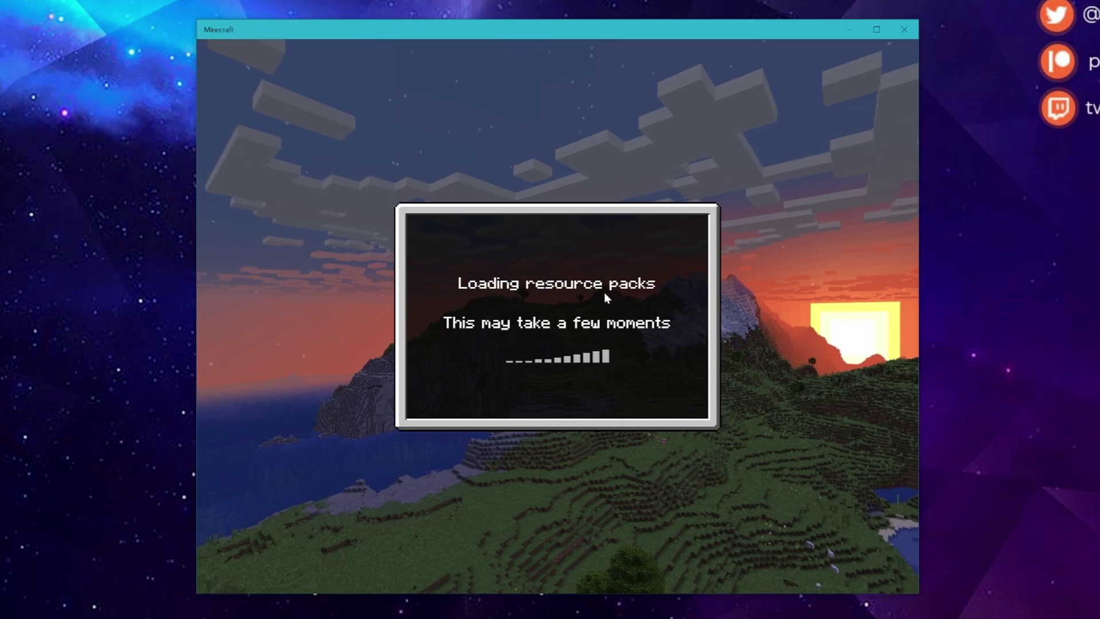
Step: Create a Survival world named MinecraftTest with Normal difficulty and load into it
click(589, 319)
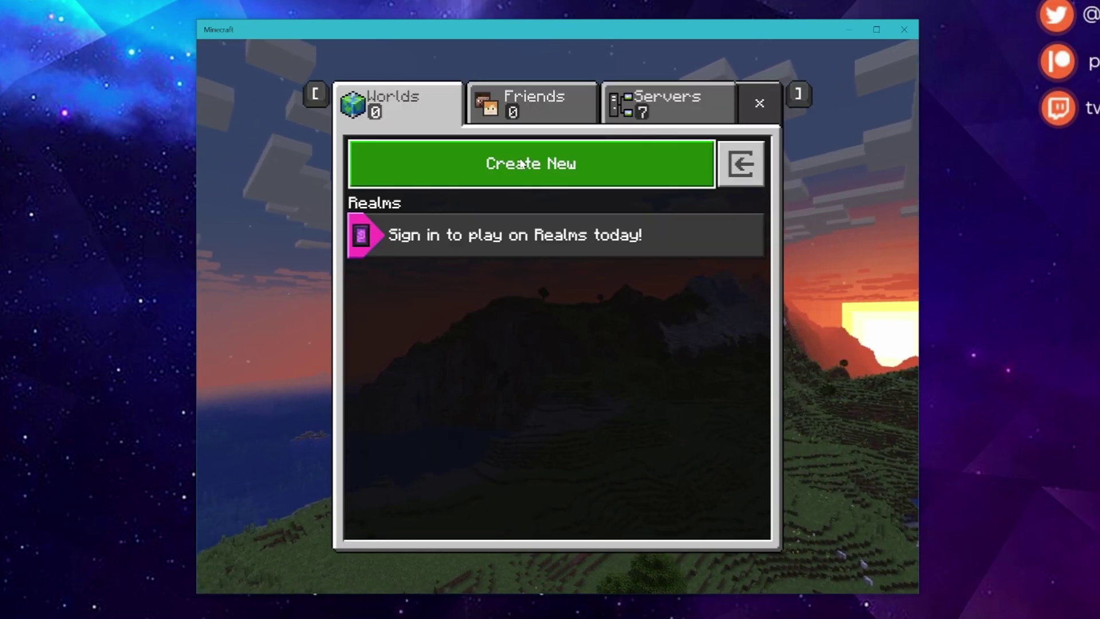
click(494, 152)
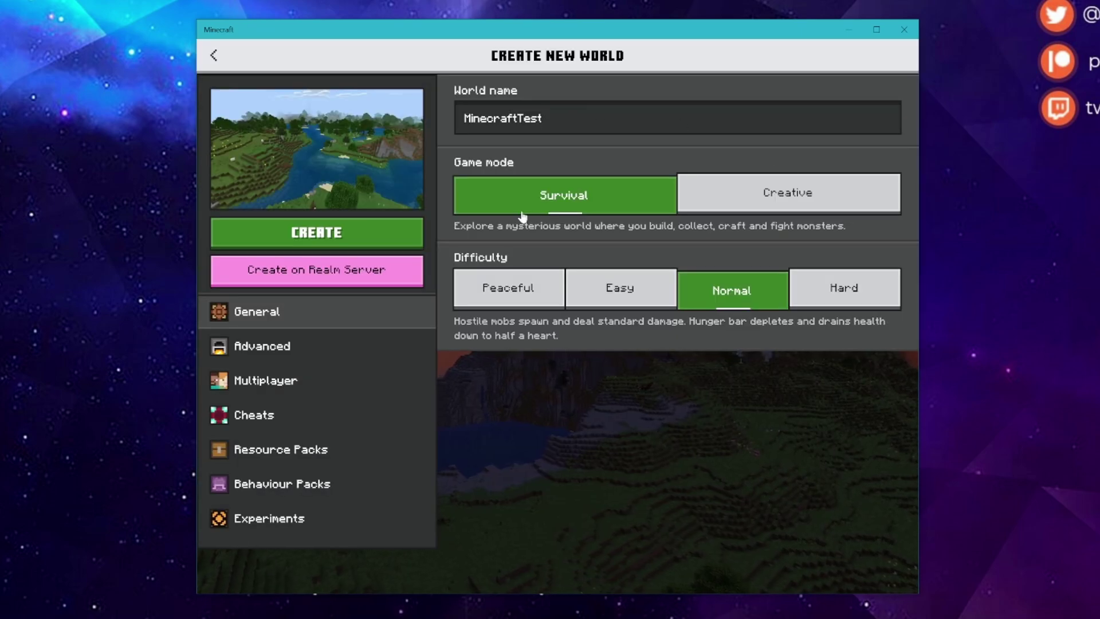
click(351, 233)
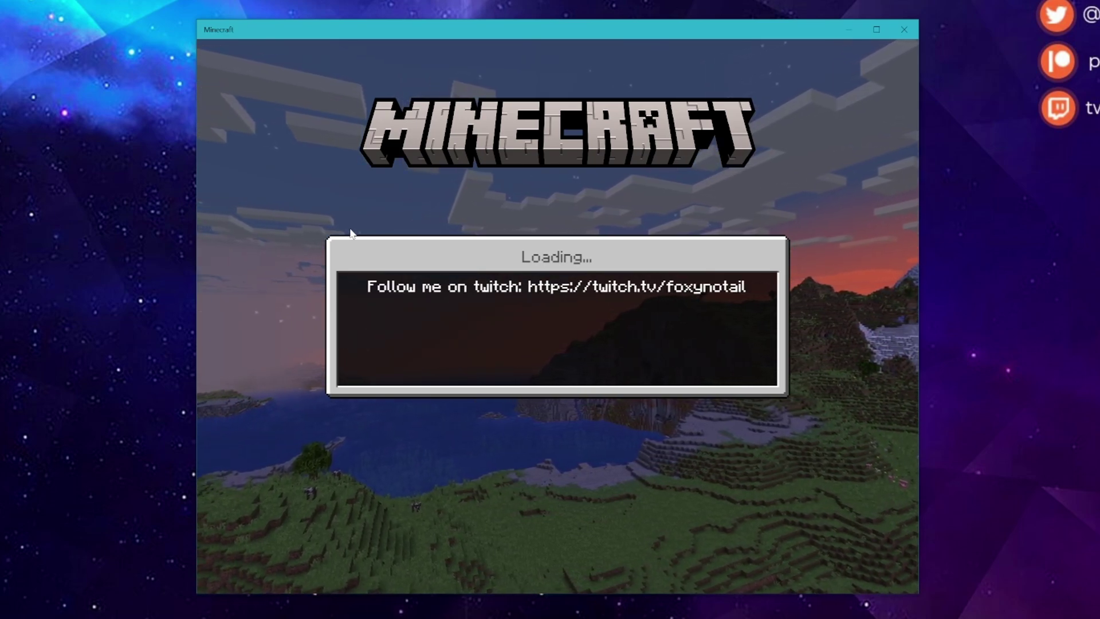
click(351, 336)
click(590, 397)
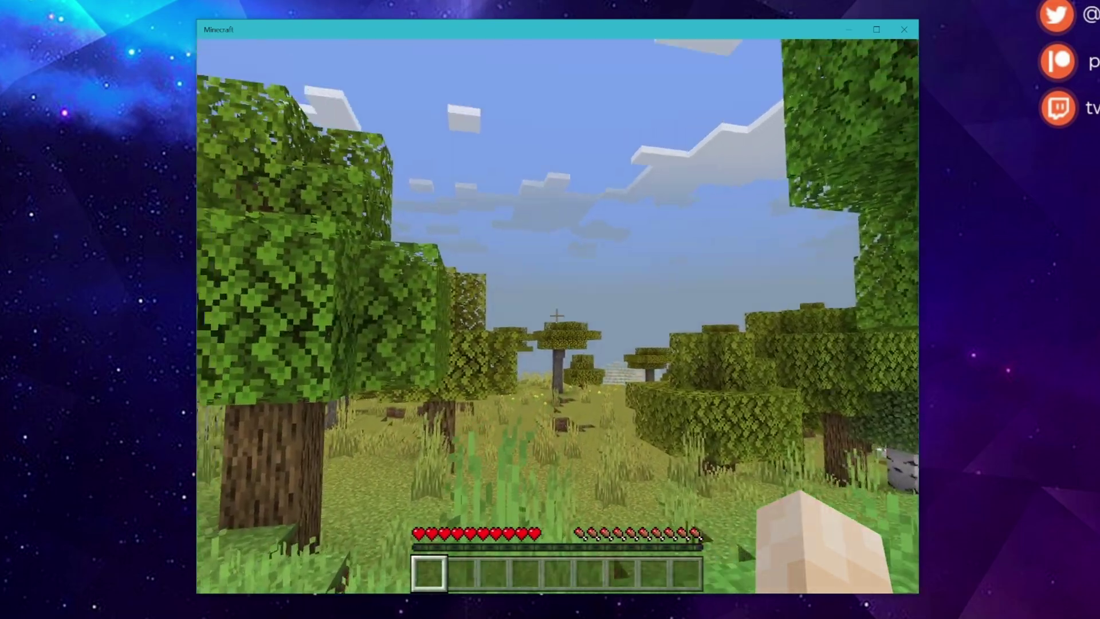
Step: Walk around the world in the third-person front view, then save and quit it
key(F5)
key(F5)
key(w)
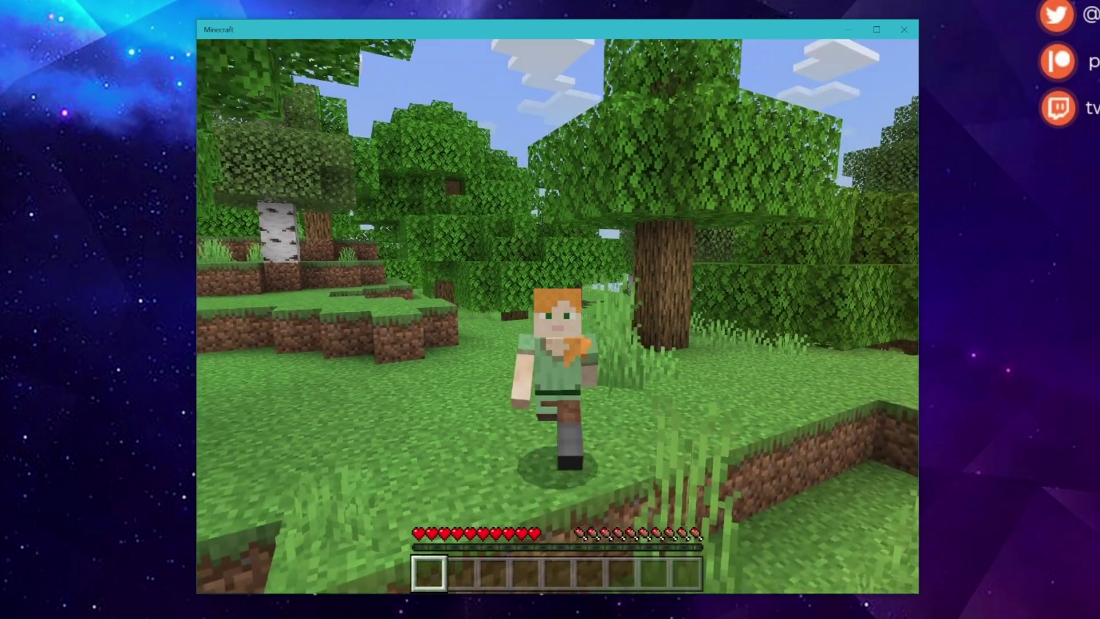
key(w)
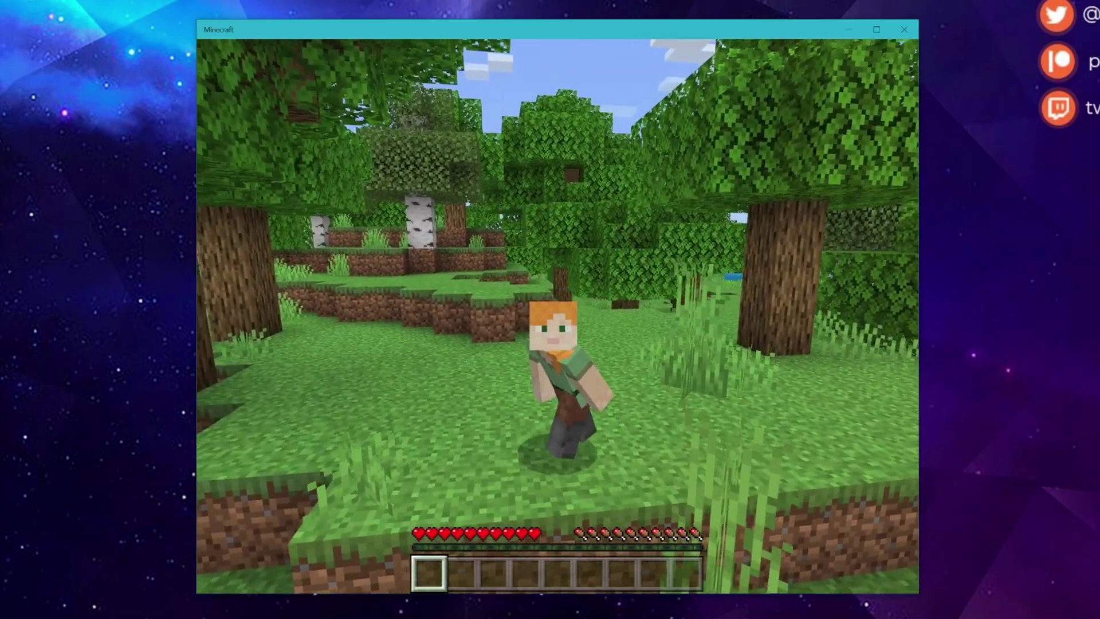
key(w)
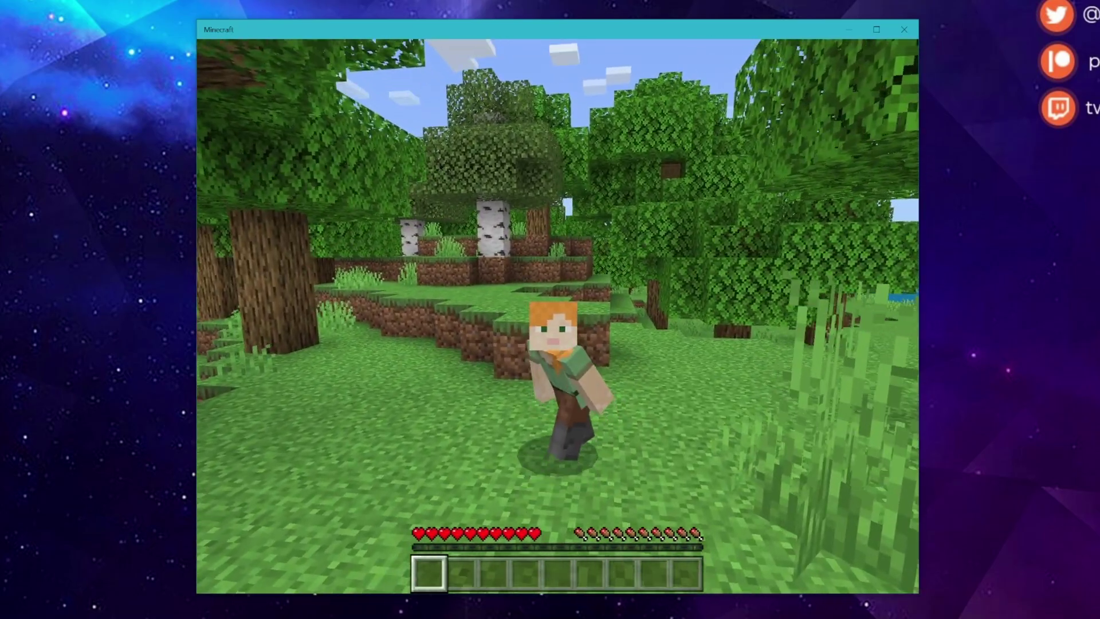
key(Escape)
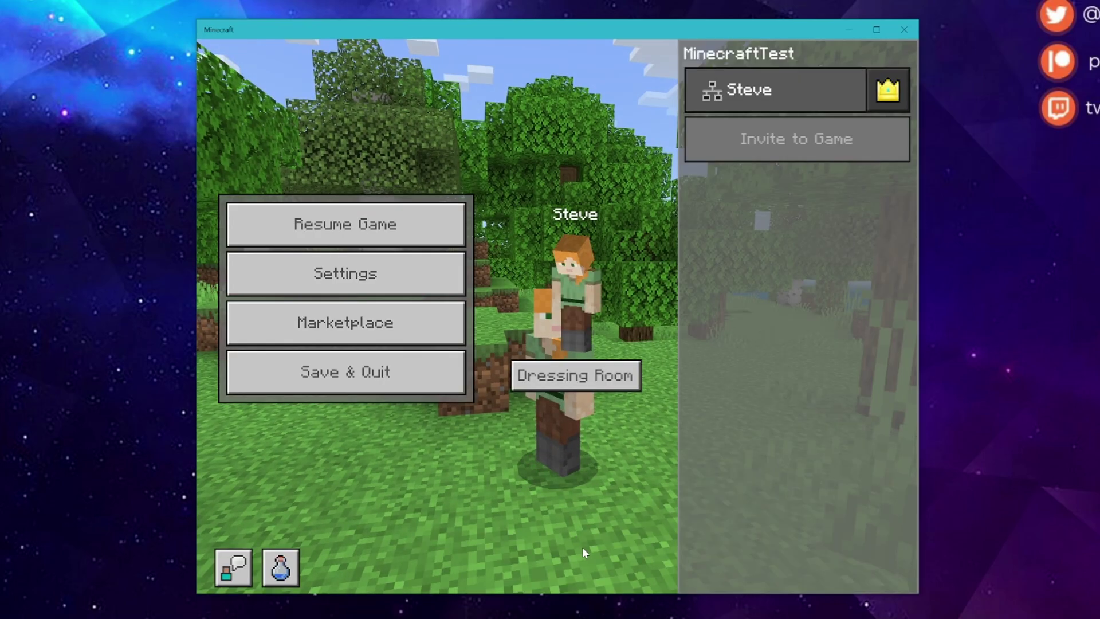
click(375, 373)
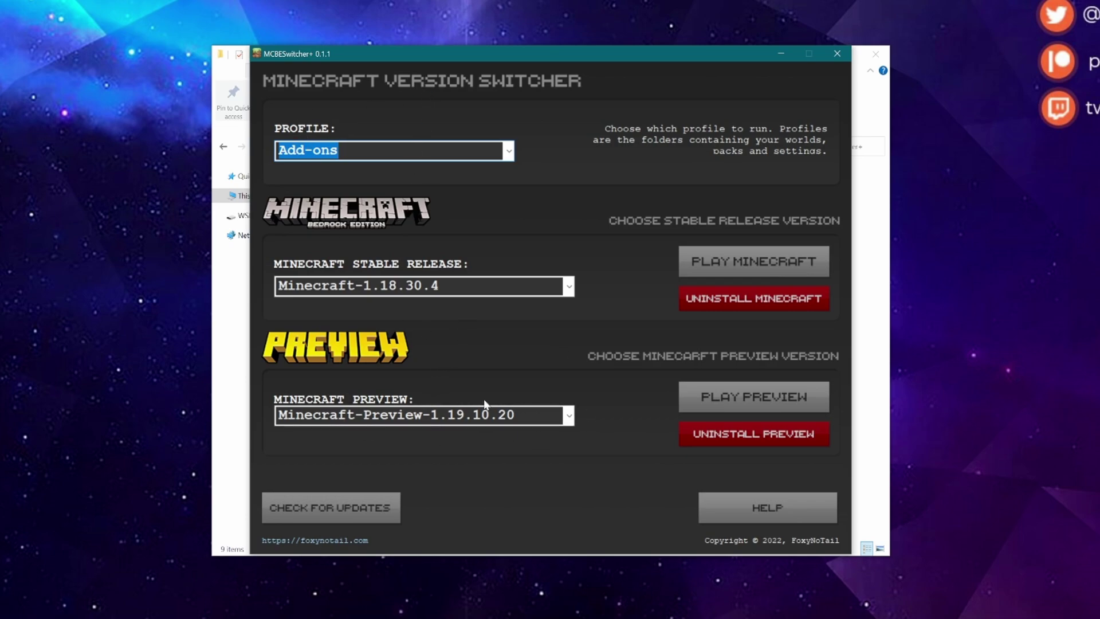
Step: Try to launch Minecraft-Preview-1.19.10.20 with the Add-ons profile, dismiss the error, and uninstall the existing Minecraft Preview
click(751, 407)
click(573, 346)
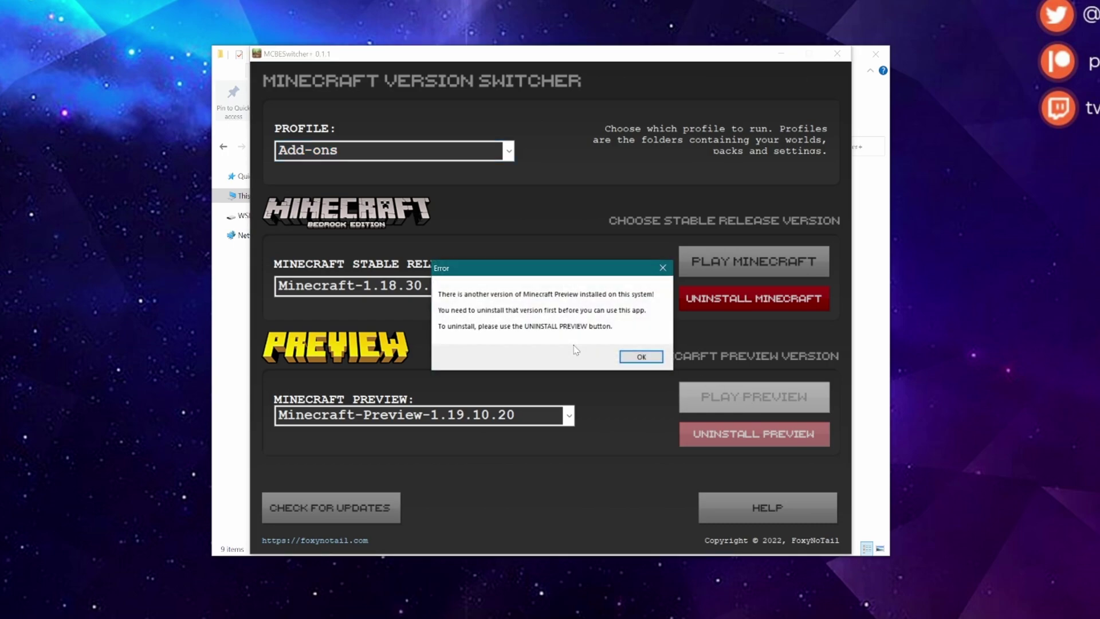
click(643, 362)
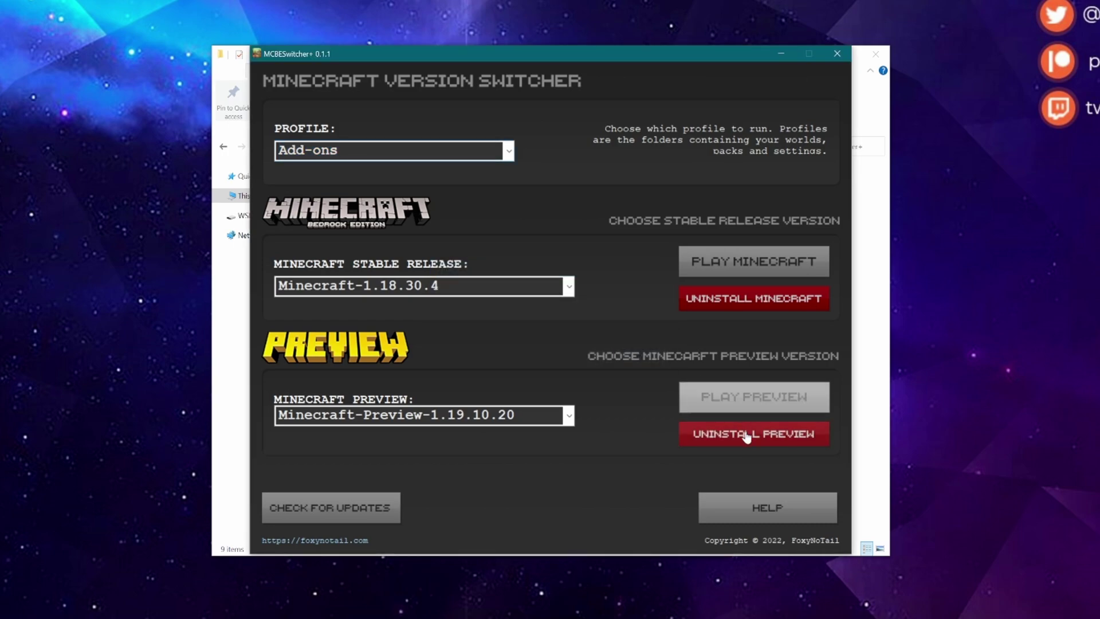
click(745, 433)
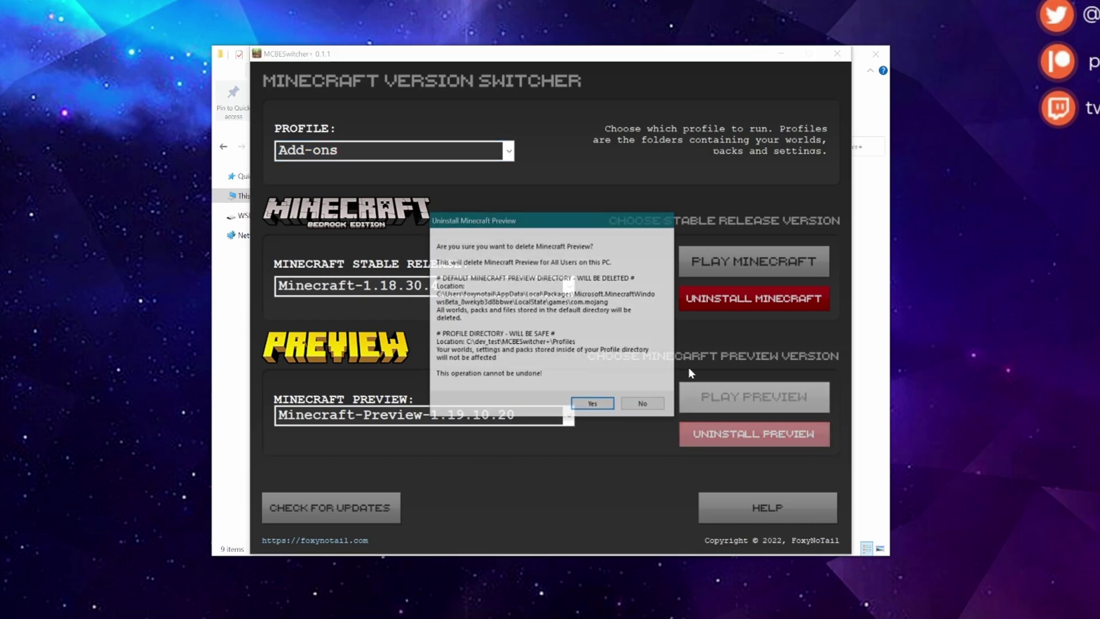
click(593, 405)
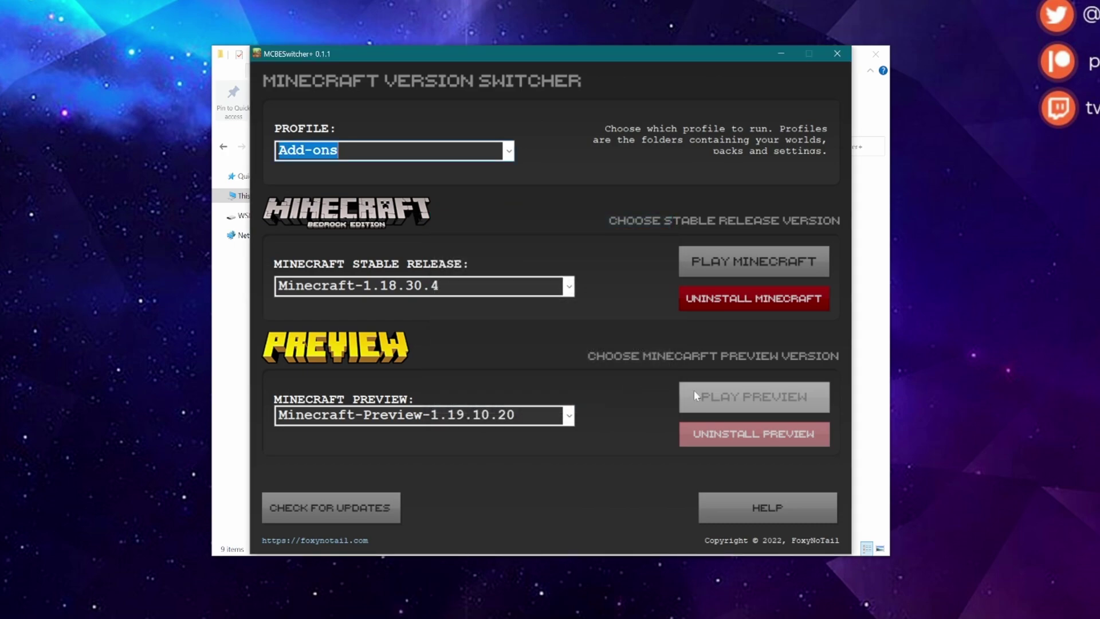
Step: Launch Minecraft-Preview-1.19.10.20 with the Add-ons profile
click(741, 406)
click(584, 345)
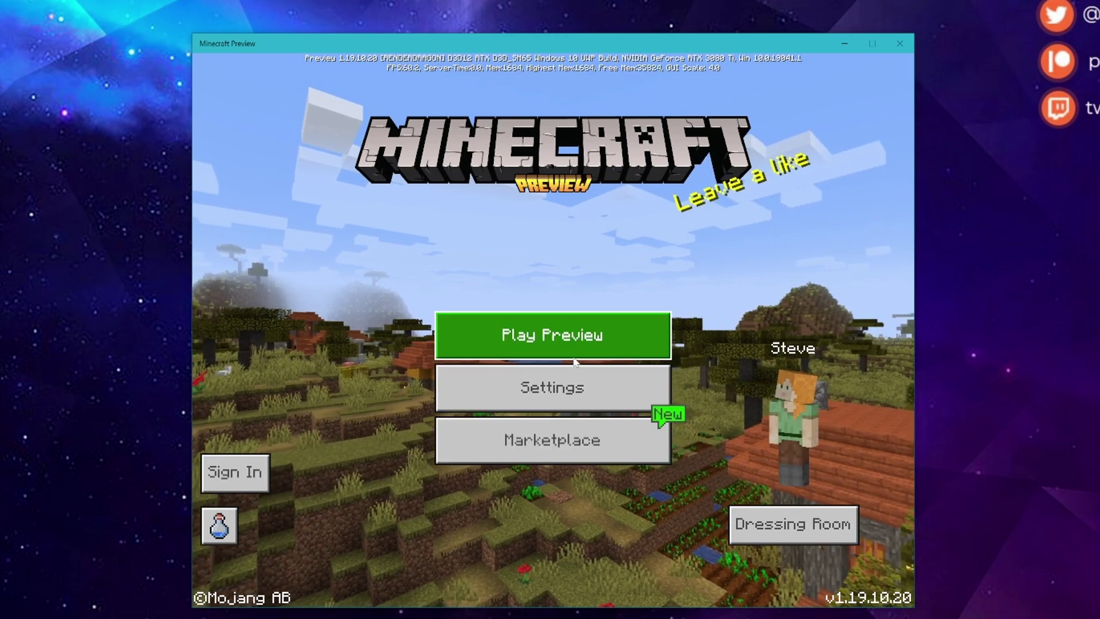
Step: Review the active Global Resources packs and the Video settings in Minecraft Preview
click(589, 377)
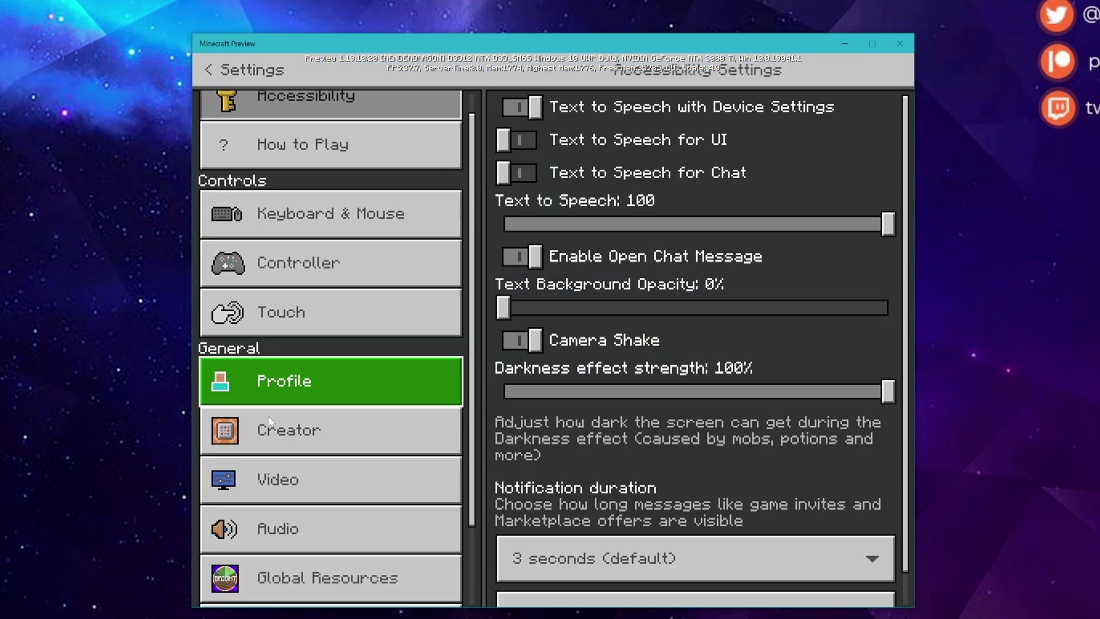
scroll(304, 435, down, 2)
click(304, 475)
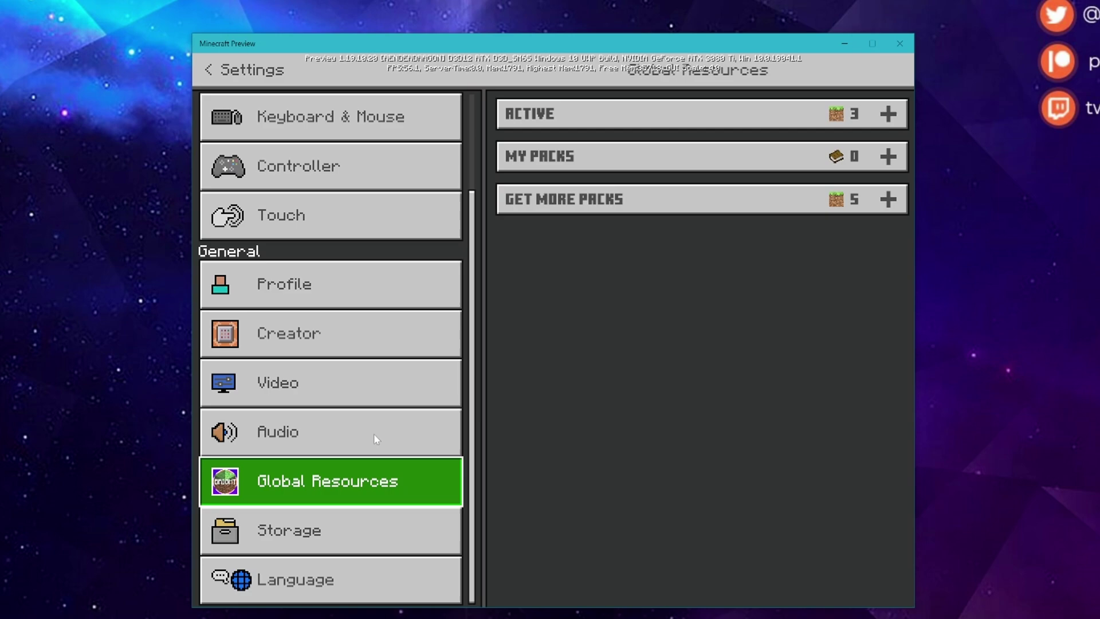
click(610, 107)
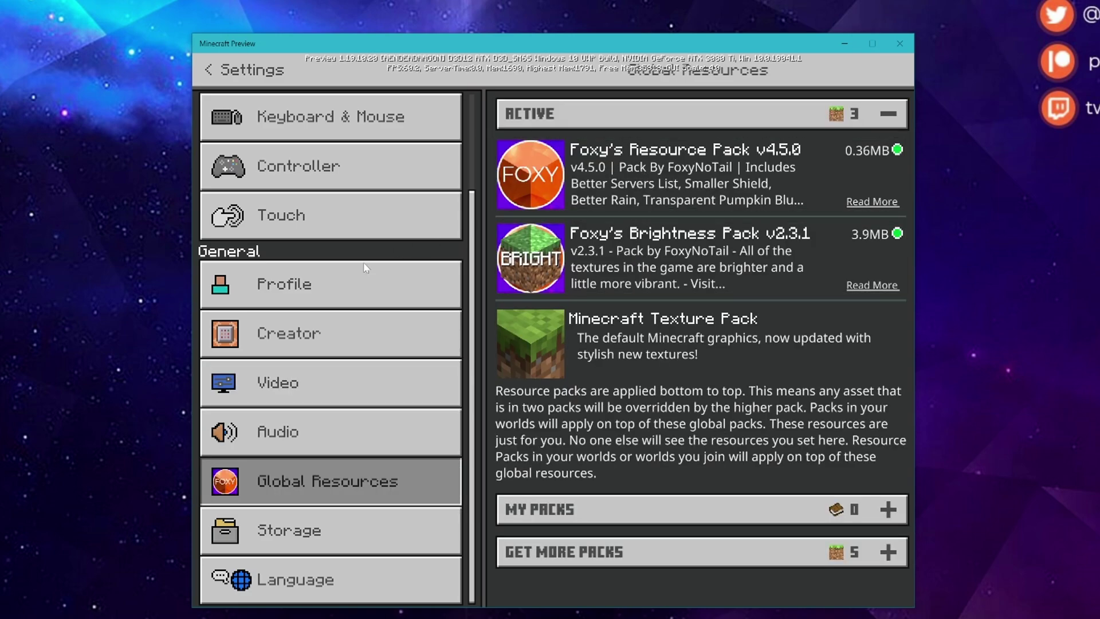
click(279, 411)
click(279, 390)
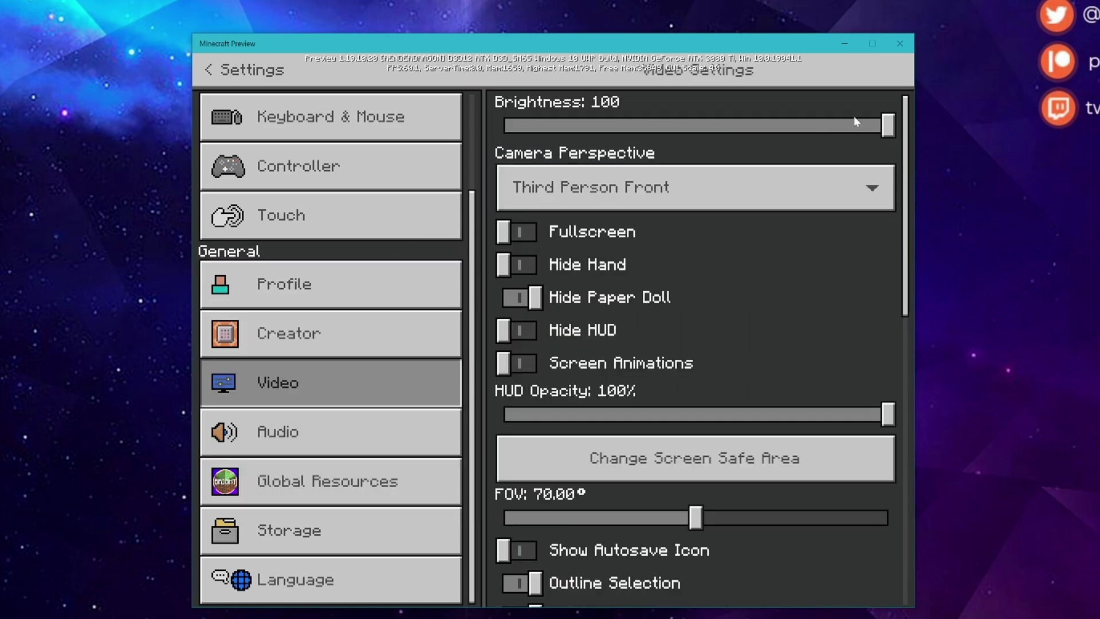
scroll(711, 324, down, 3)
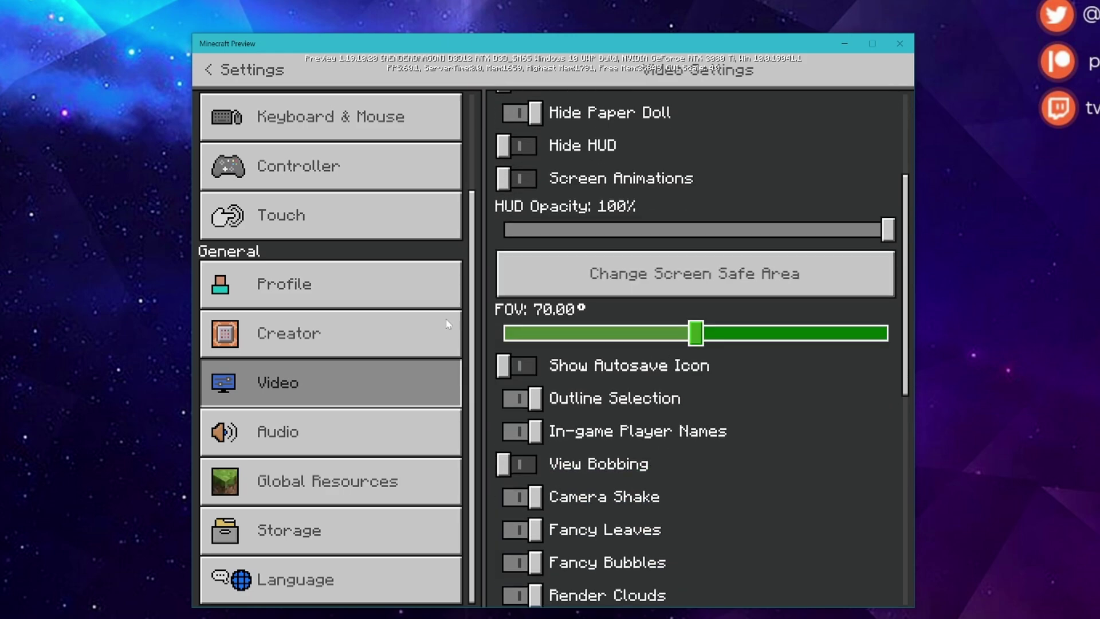
Step: Check the Keyboard & Mouse settings and open the MinecraftTest world in Minecraft Preview
click(287, 116)
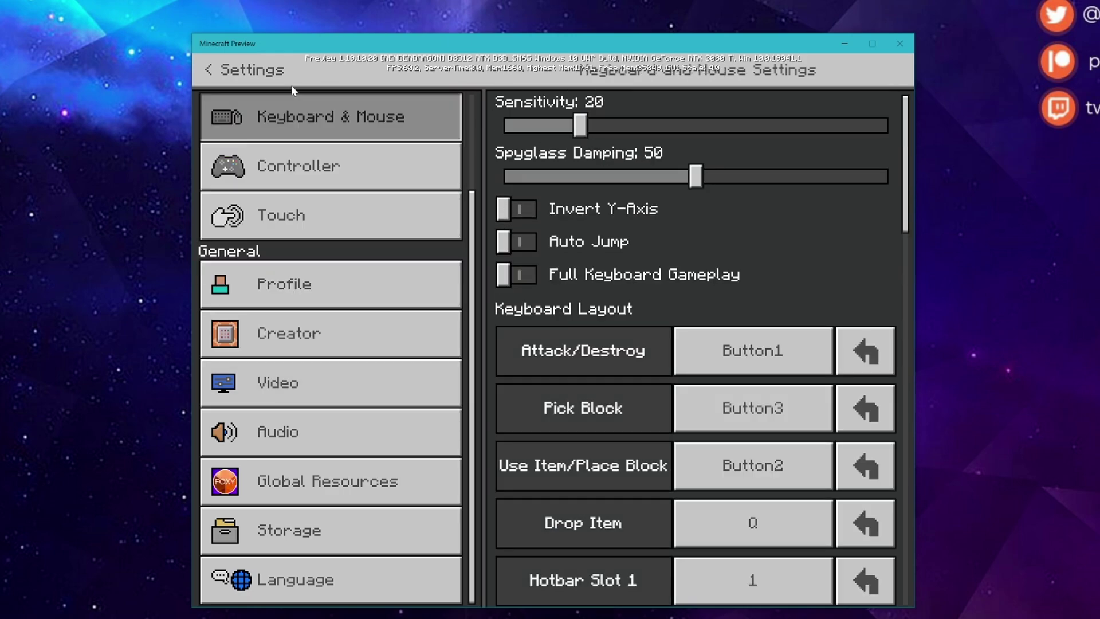
click(208, 80)
click(597, 338)
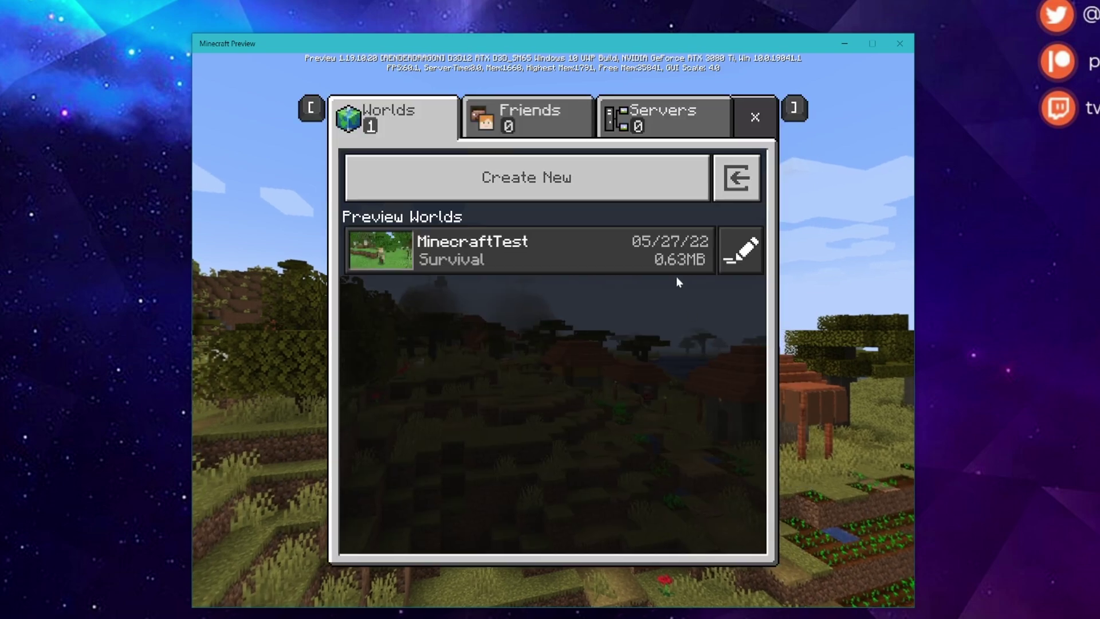
click(539, 257)
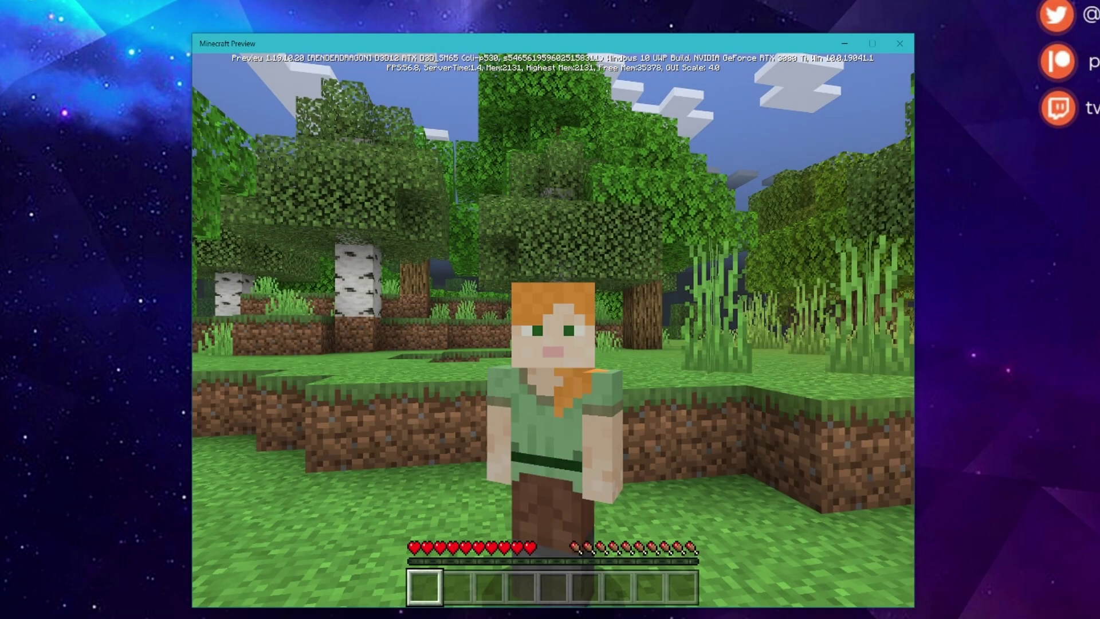
Step: Cycle the camera through first person back to the third-person front view and pause the game
key(F5)
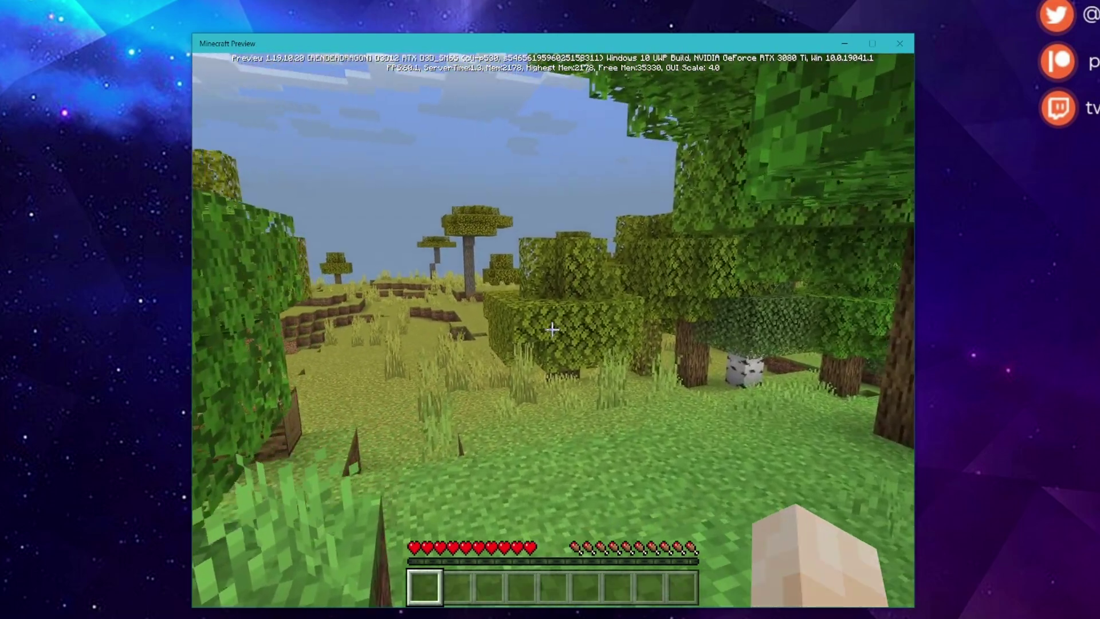
key(F5)
key(F5)
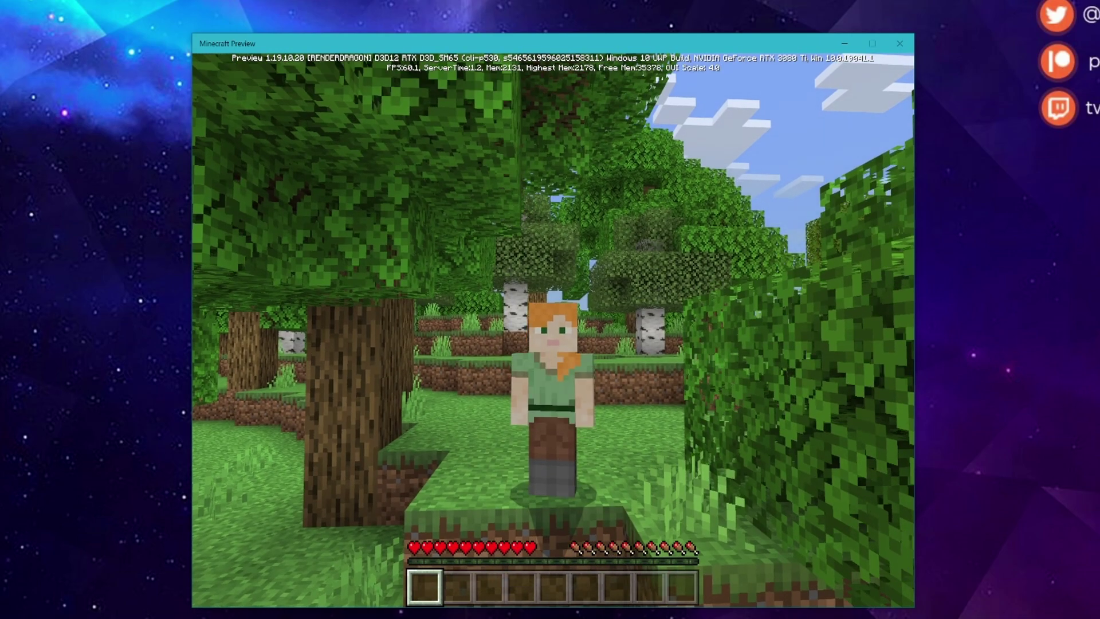
key(Escape)
Step: Launch Minecraft-1.18.30.4 with the Add-ons profile, placing its window beside the running Preview game
drag(594, 45, 182, 32)
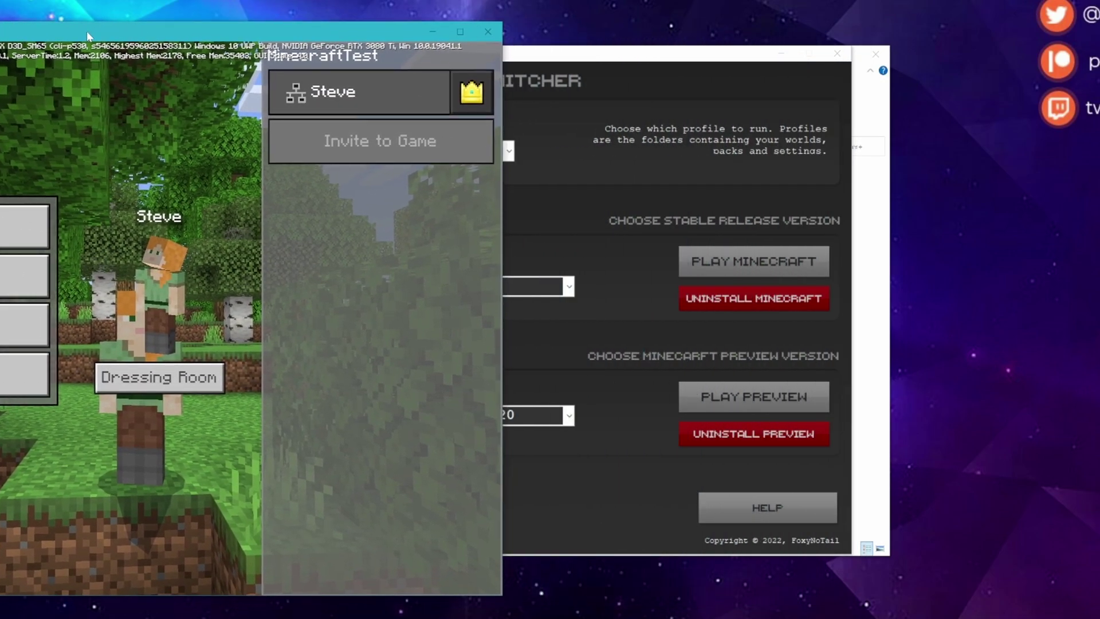
click(630, 75)
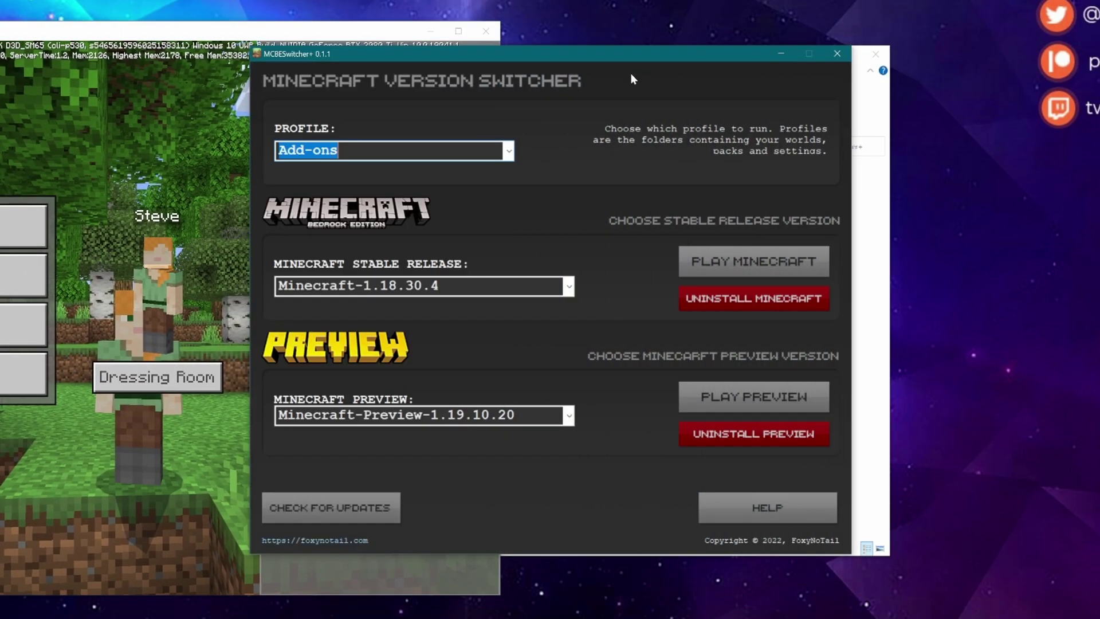
click(768, 262)
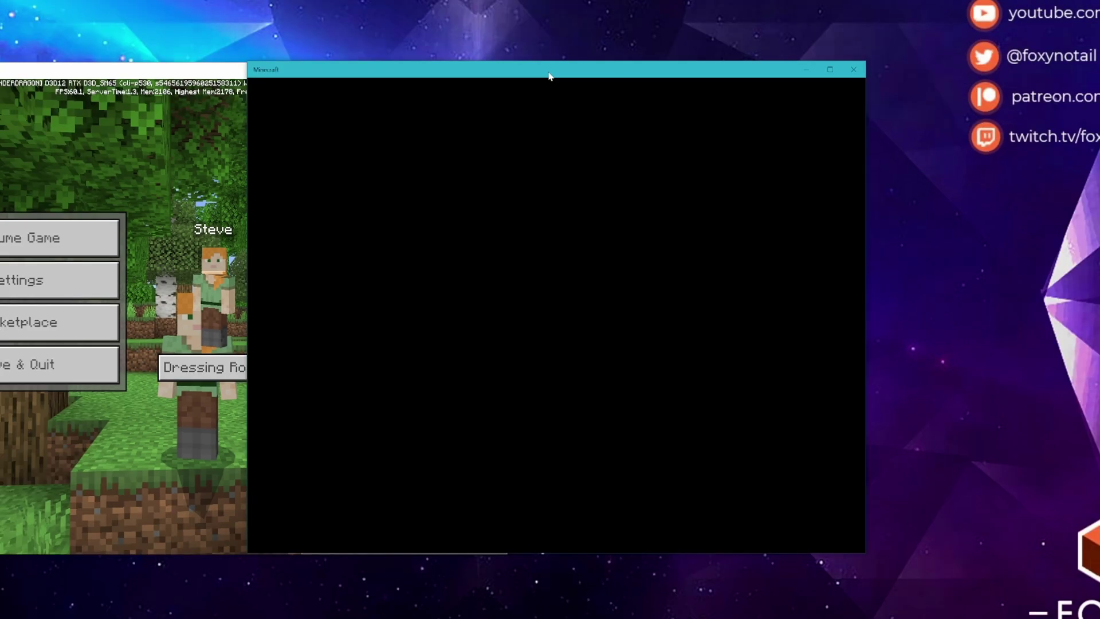
drag(544, 37, 883, 40)
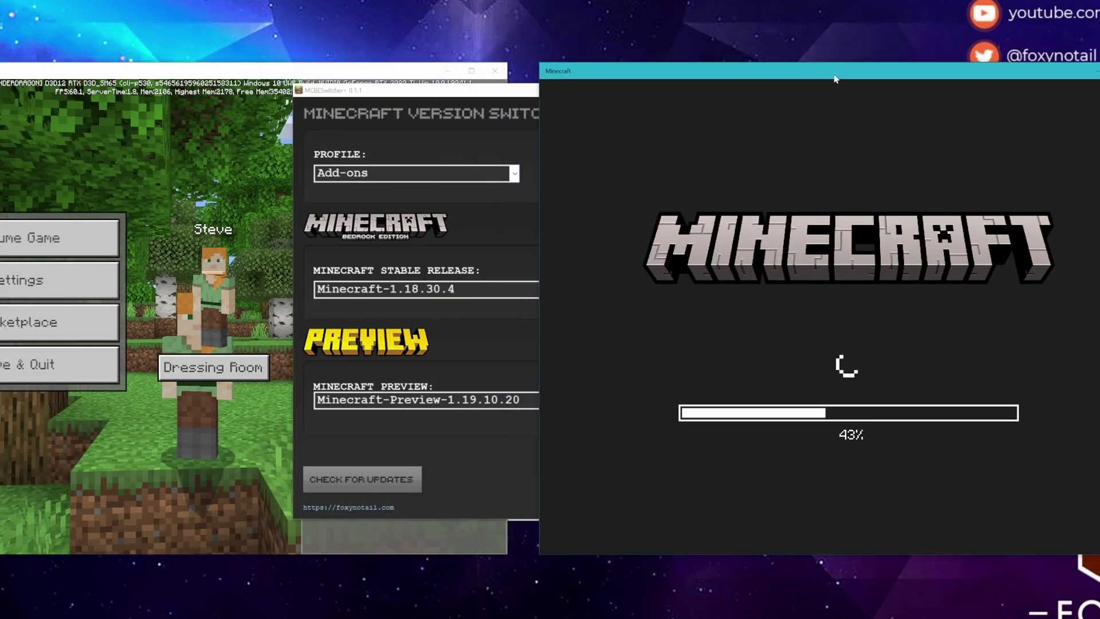
click(418, 70)
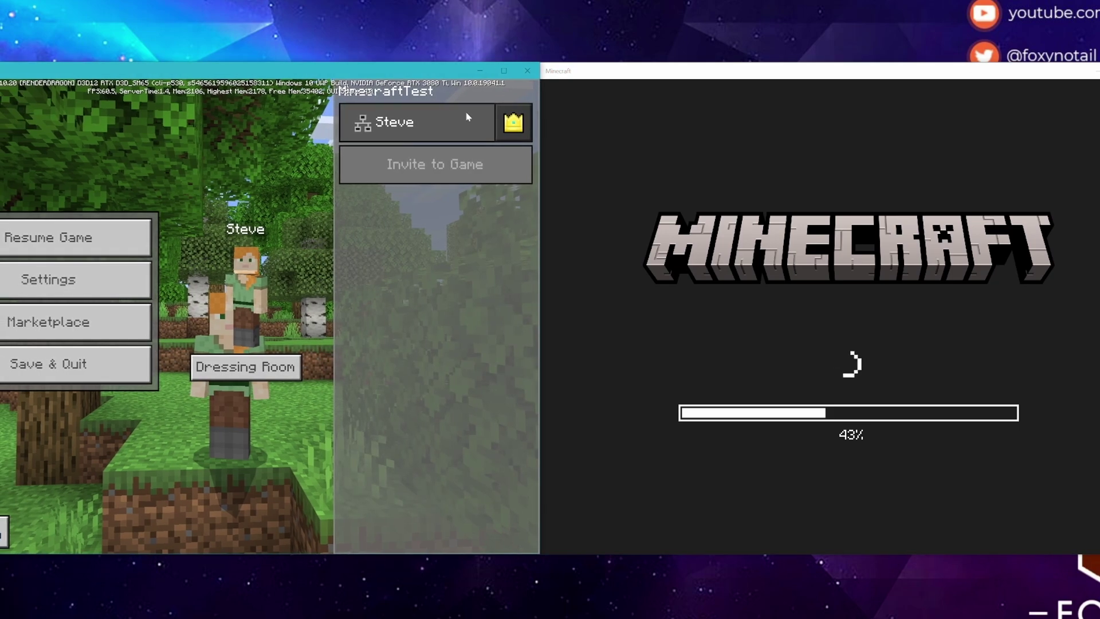
click(75, 237)
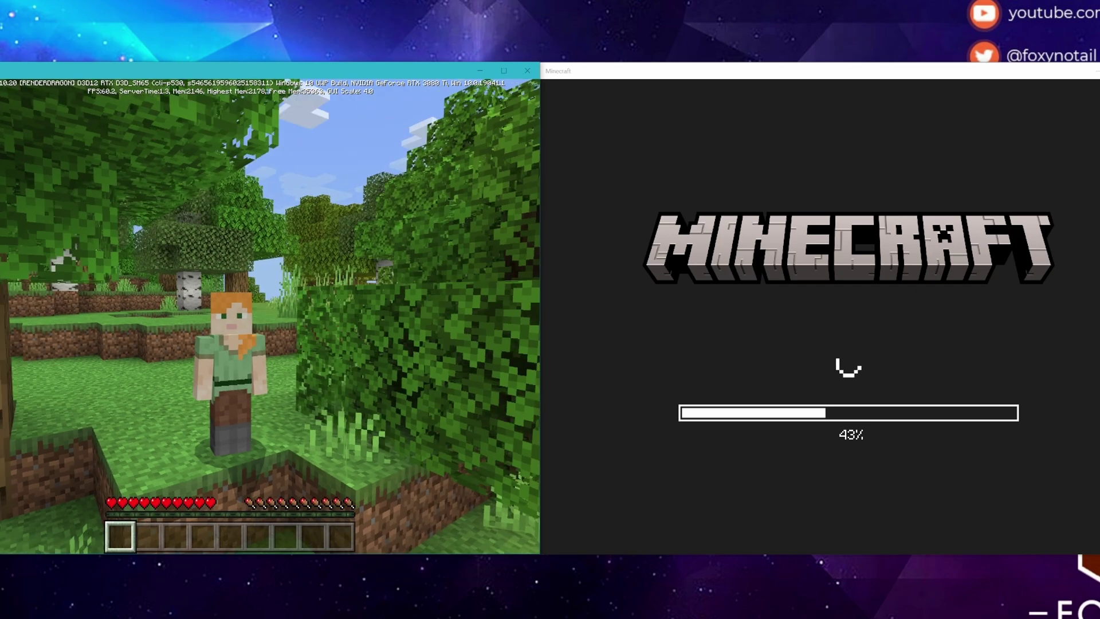
Step: Try to open the MinecraftTest world in the stable Minecraft game and dismiss the error
click(828, 325)
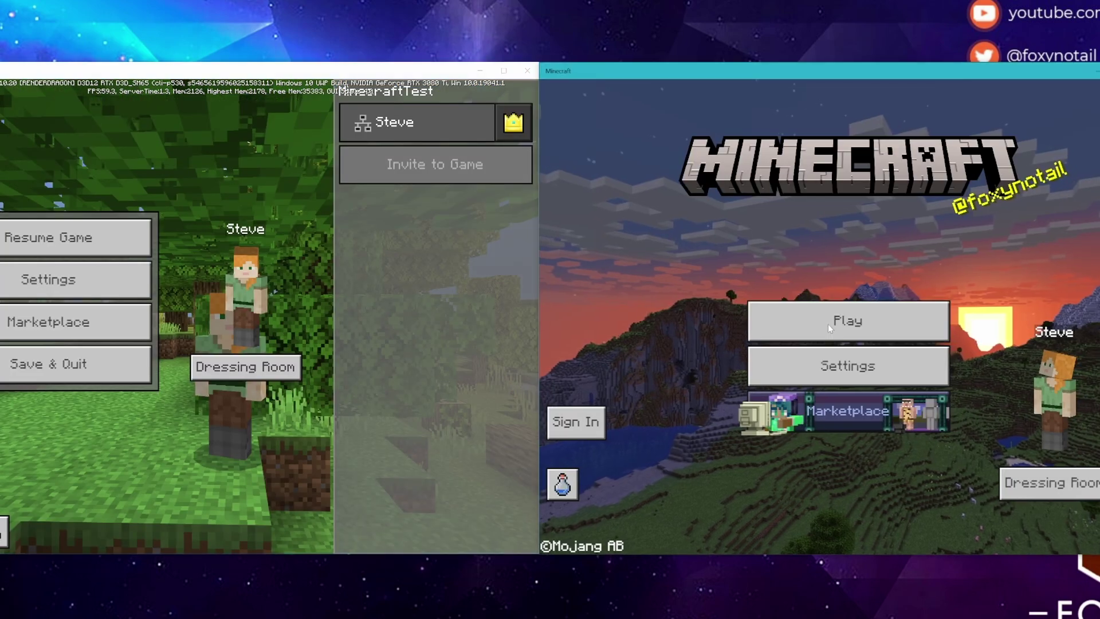
click(828, 324)
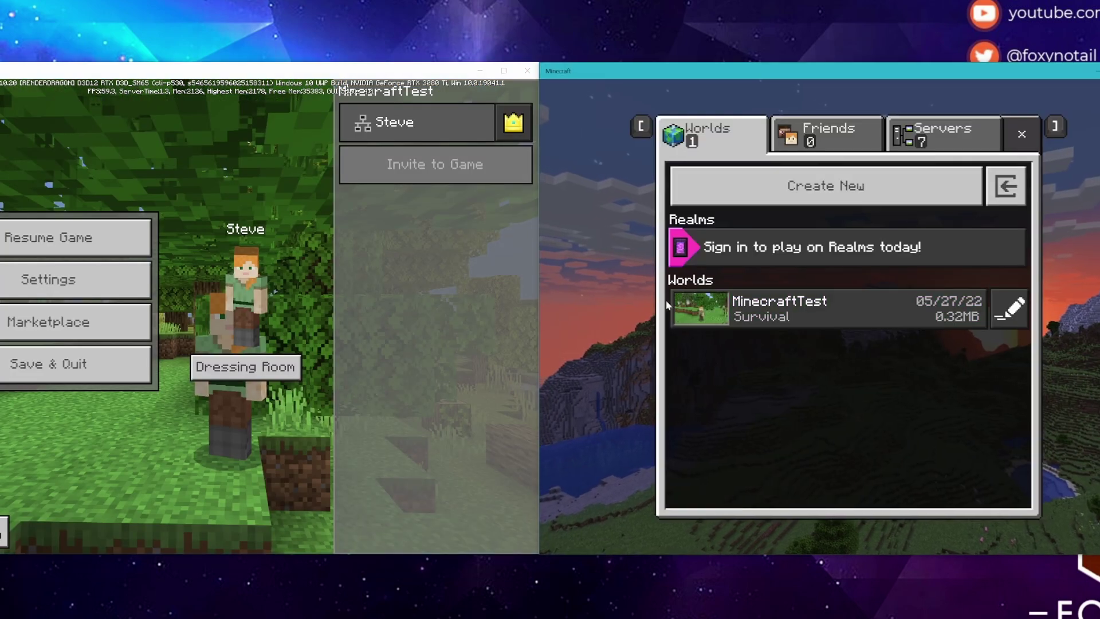
click(822, 317)
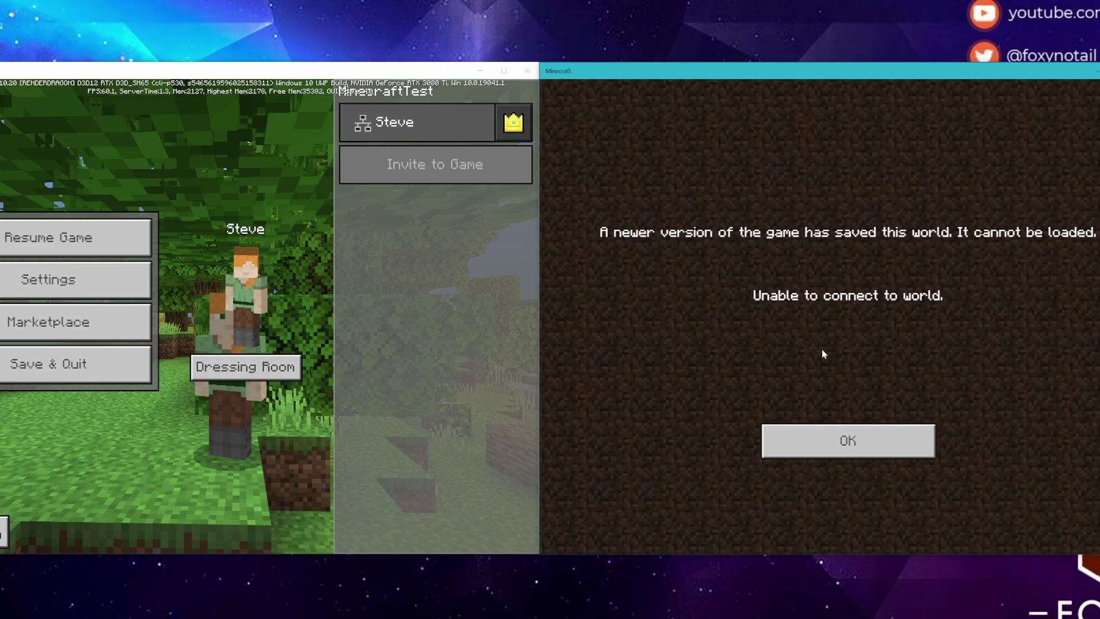
click(857, 431)
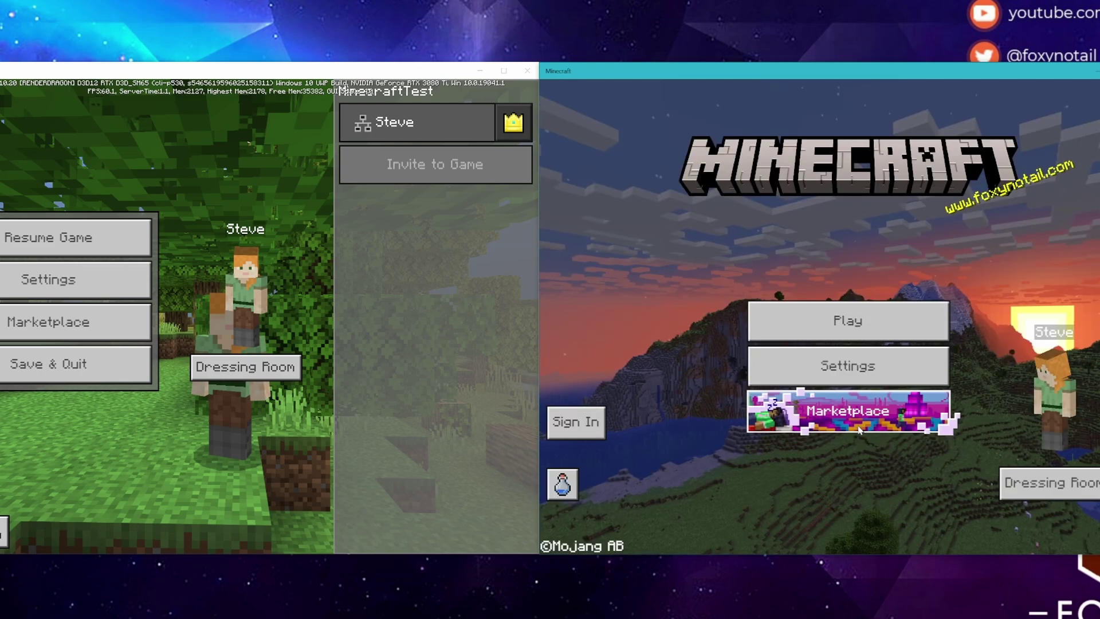
Step: Create a new Survival world named NotPreview in the stable Minecraft game
click(787, 316)
click(802, 187)
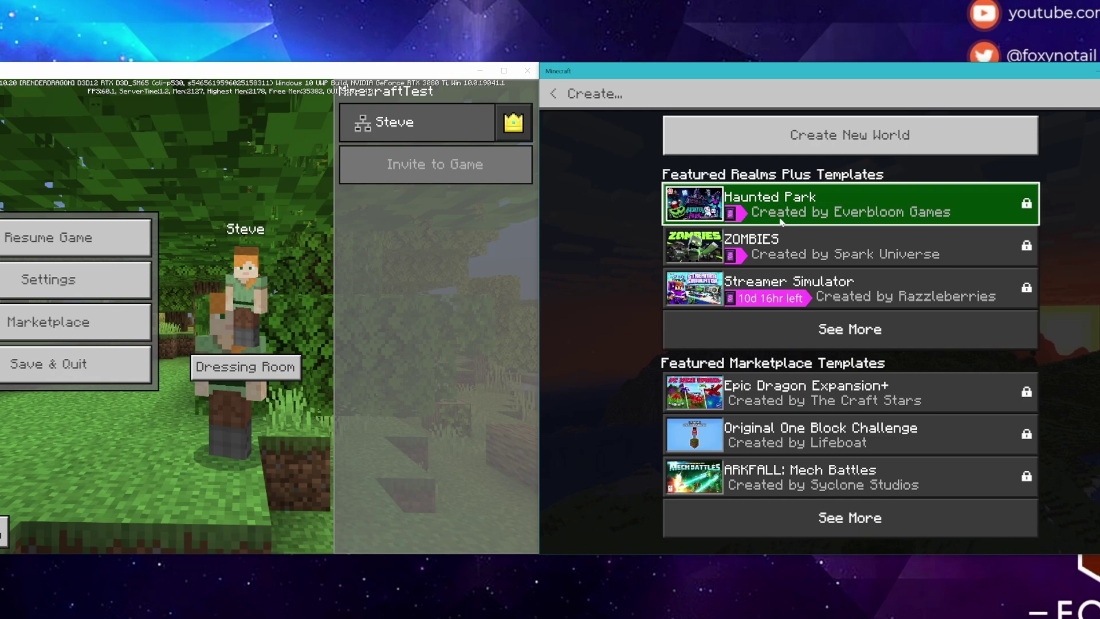
click(810, 132)
click(832, 144)
text(No)
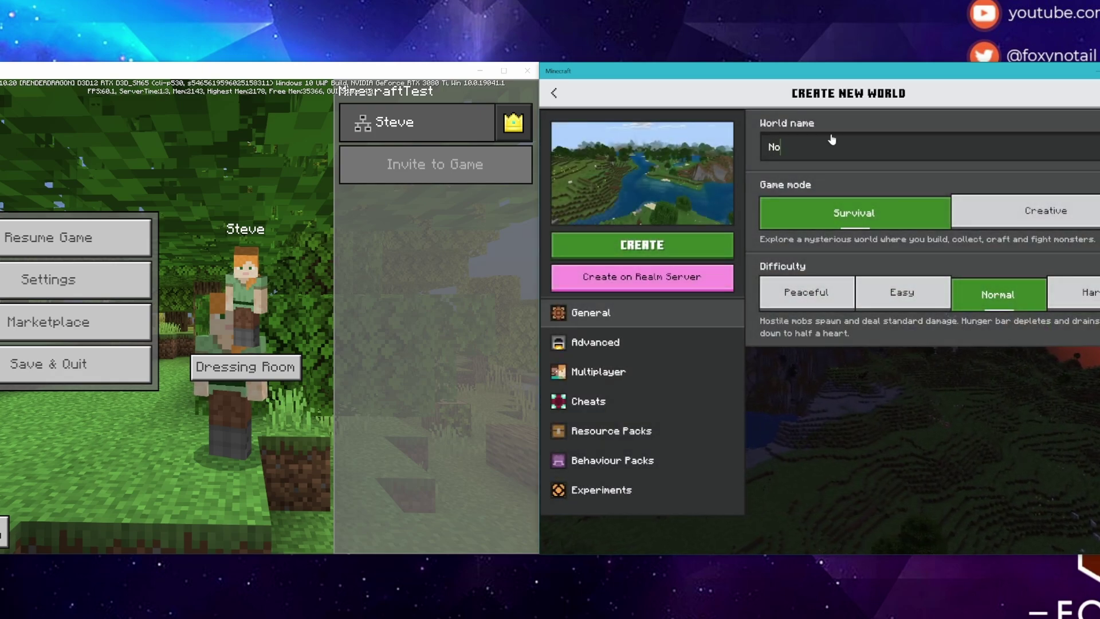
text(tPreview)
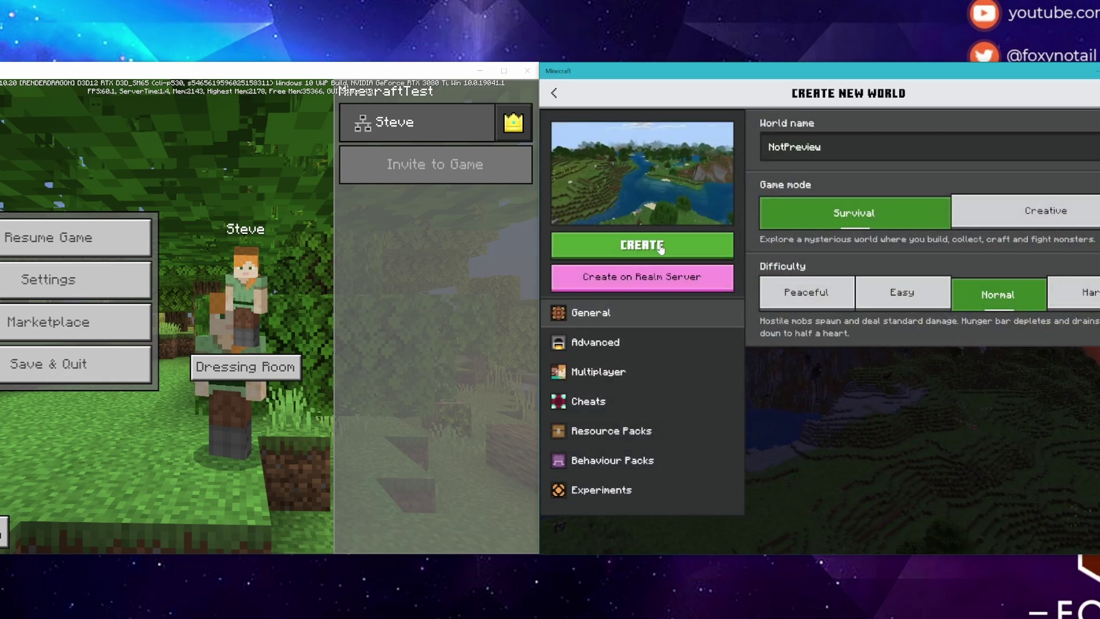
click(661, 247)
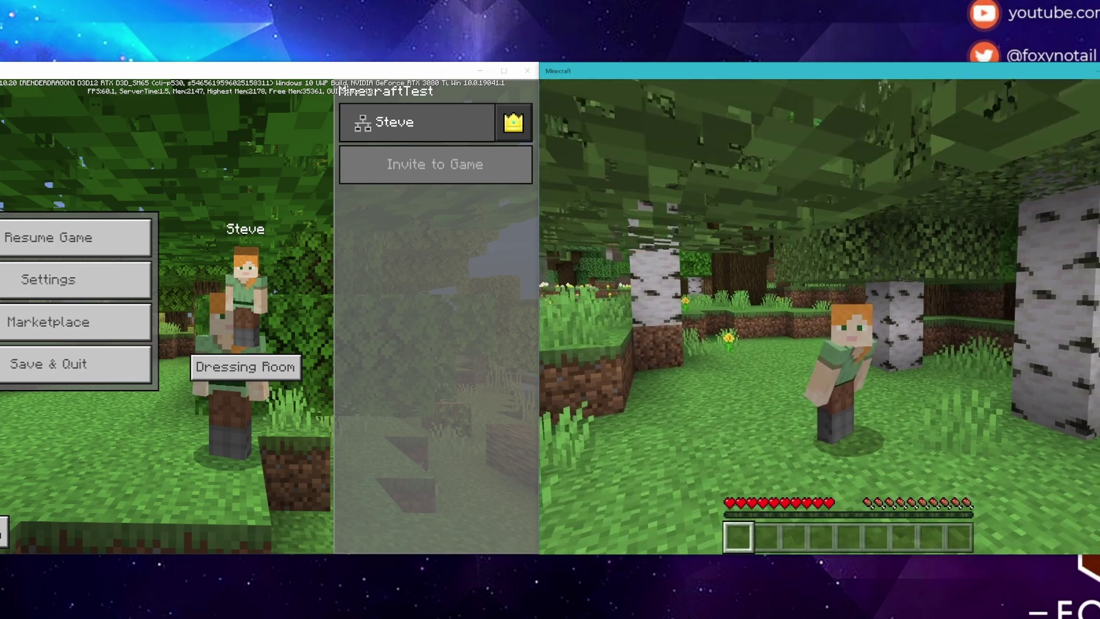
Step: Pause the NotPreview world and briefly resume the MinecraftTest game in the Preview window
key(Escape)
click(76, 237)
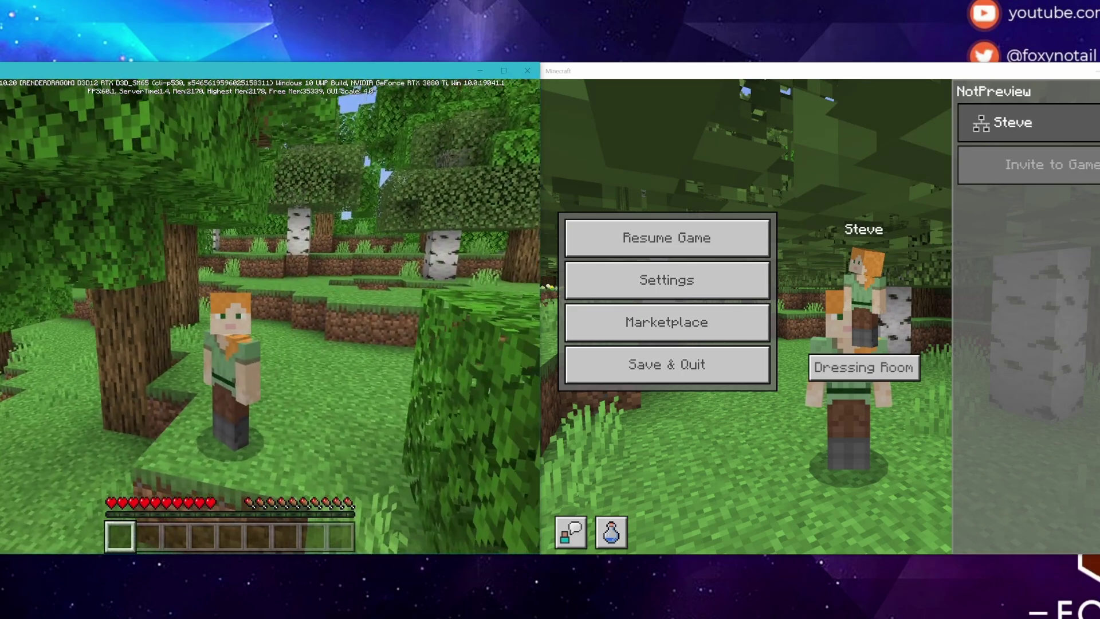
key(Escape)
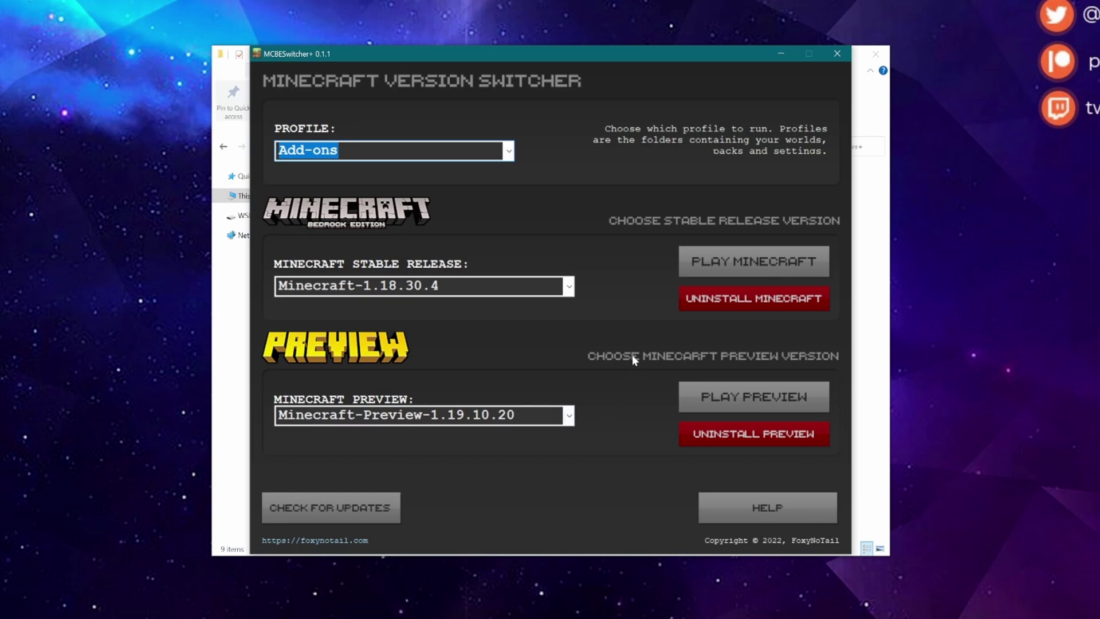
Step: Set the version switcher's profile to Default and look over the available profiles
click(508, 151)
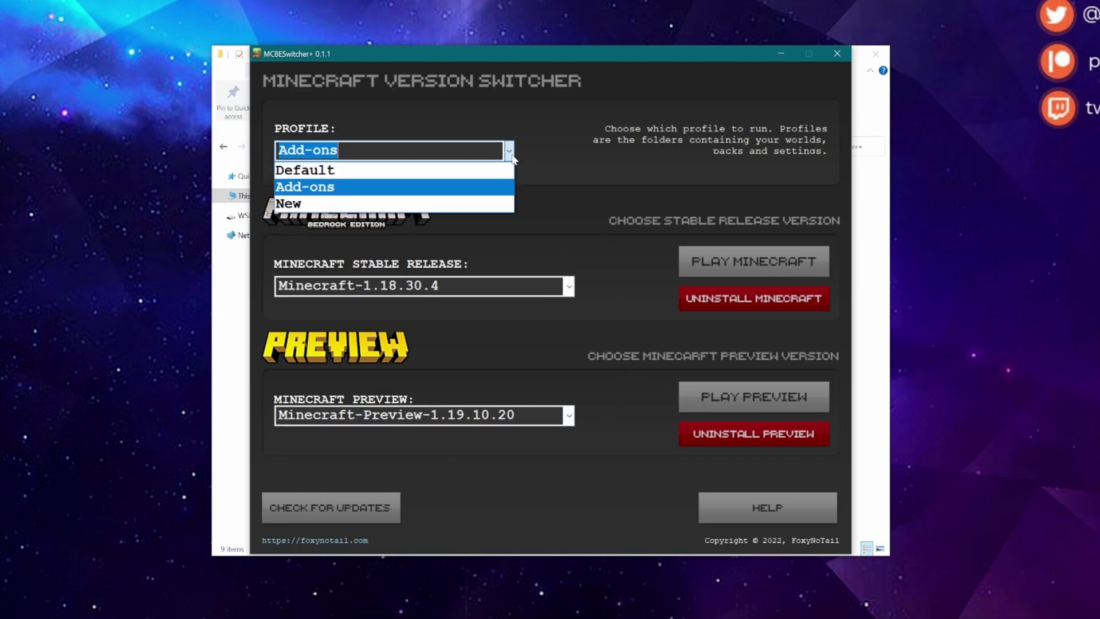
click(446, 172)
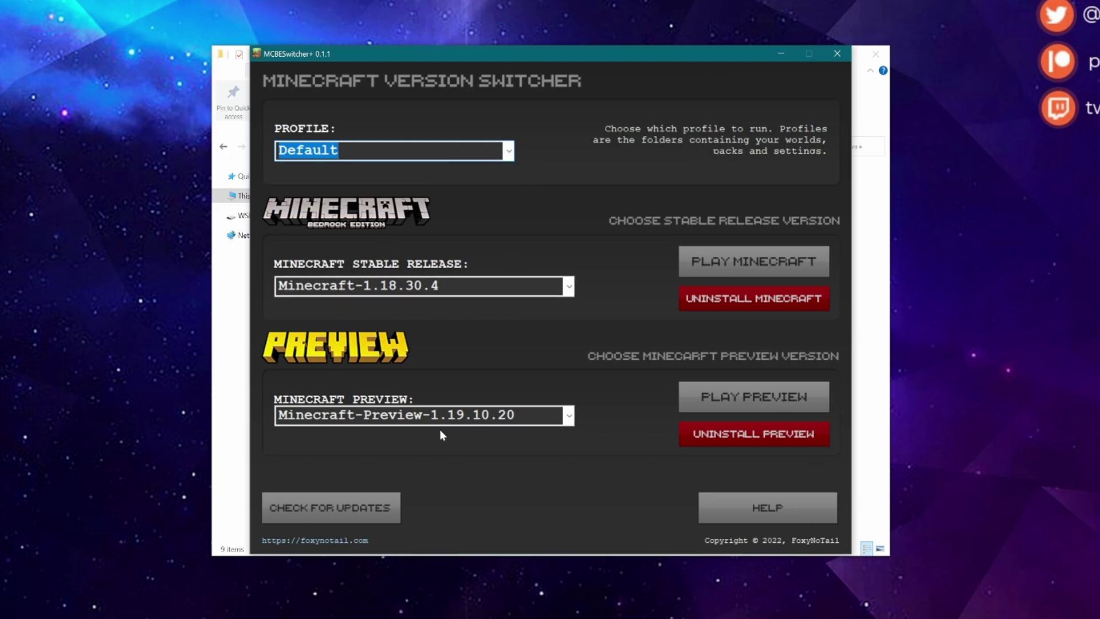
click(509, 150)
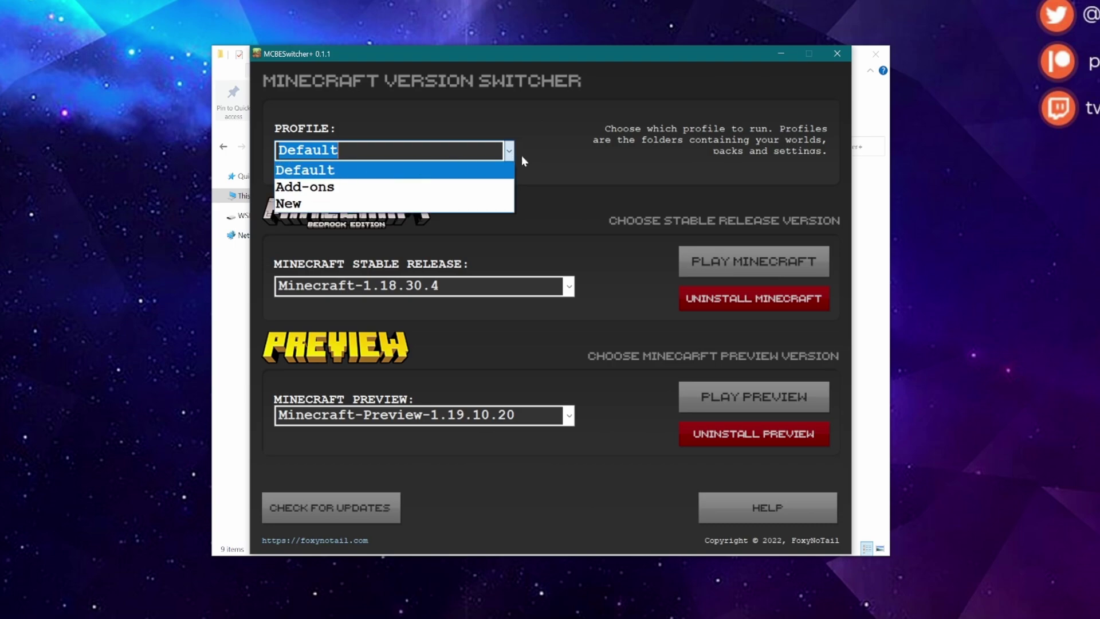
click(522, 156)
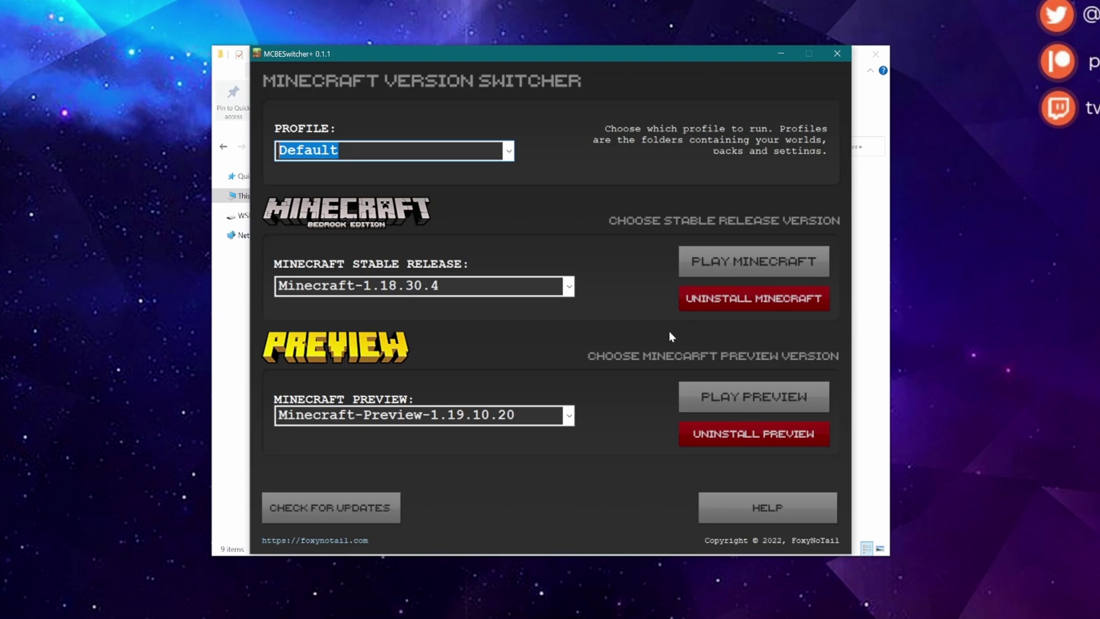
Step: Choose Minecraft-1.18.31.4 as the stable release and set the profile to Add-ons in the version switcher
click(568, 287)
click(526, 318)
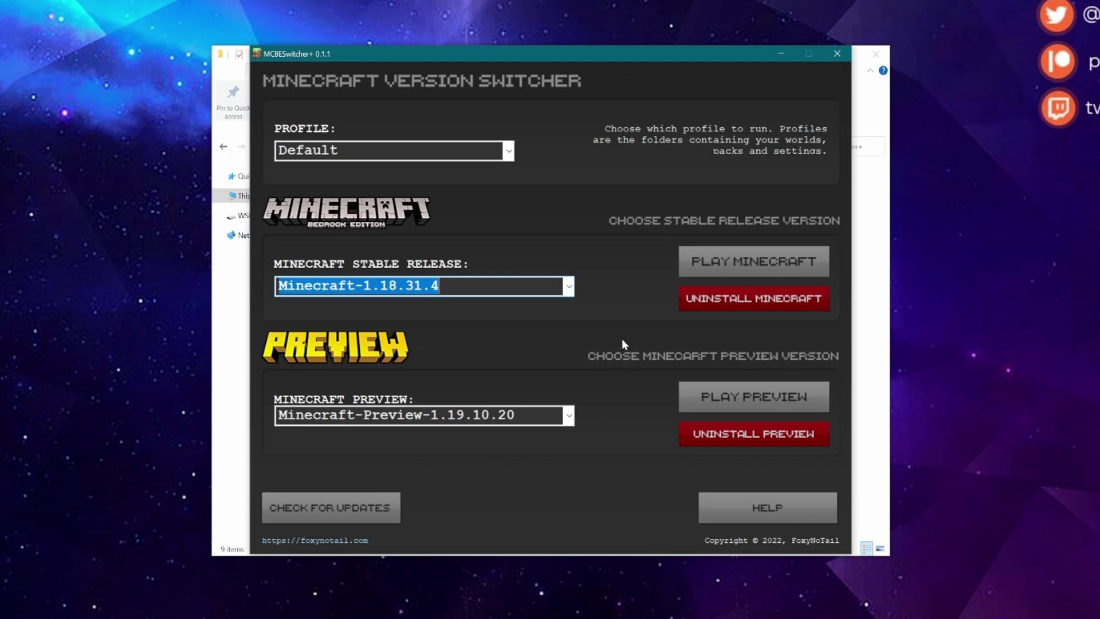
click(319, 152)
click(509, 152)
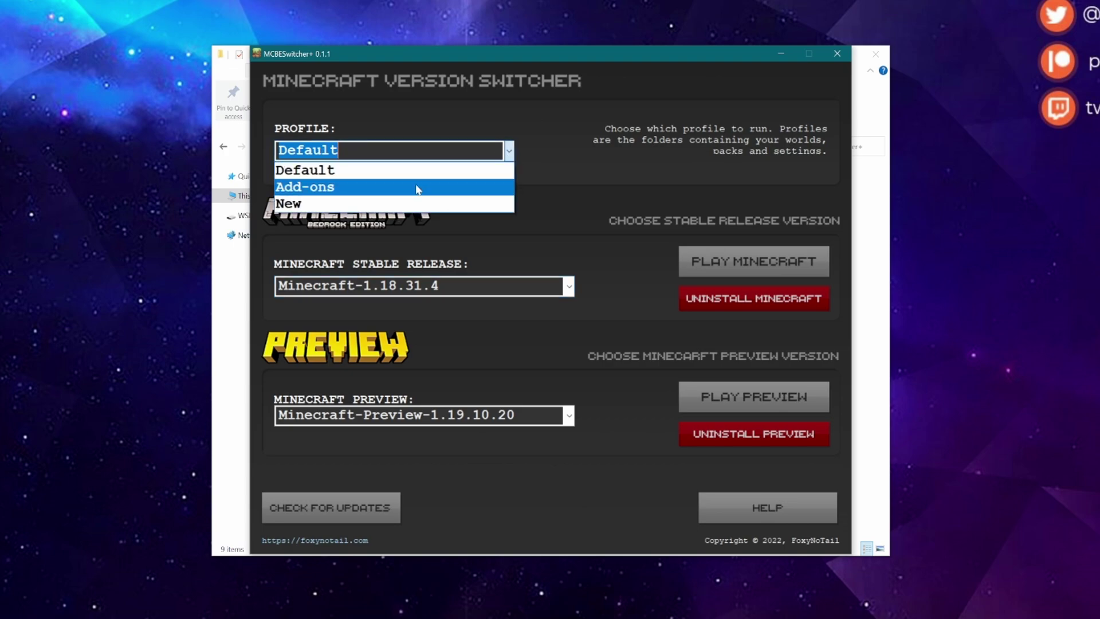
click(417, 185)
click(495, 287)
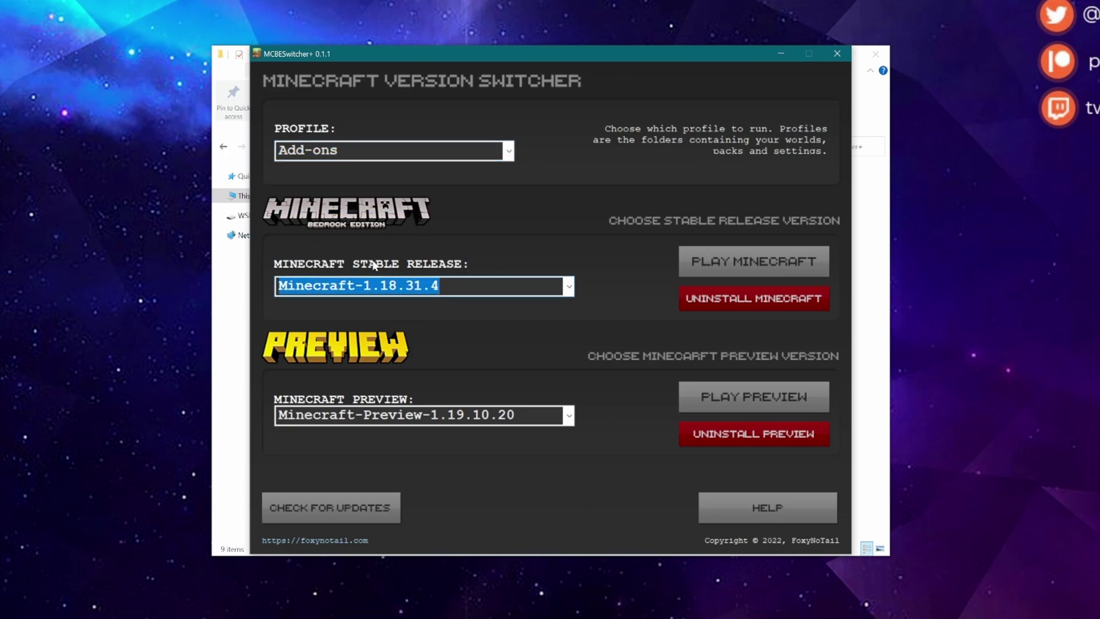
click(508, 150)
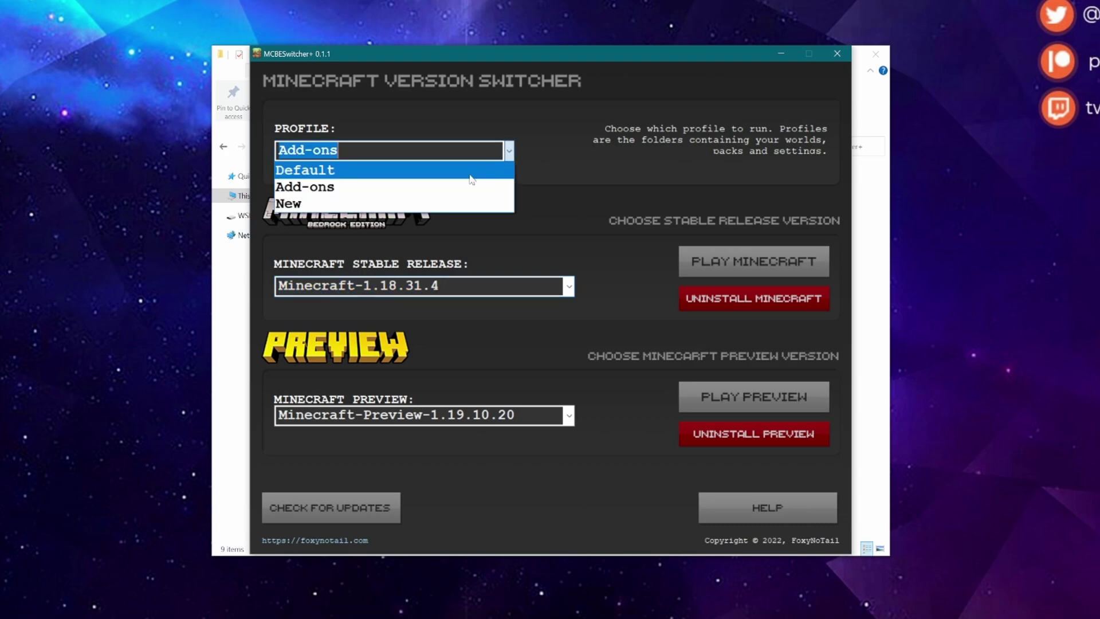
click(445, 198)
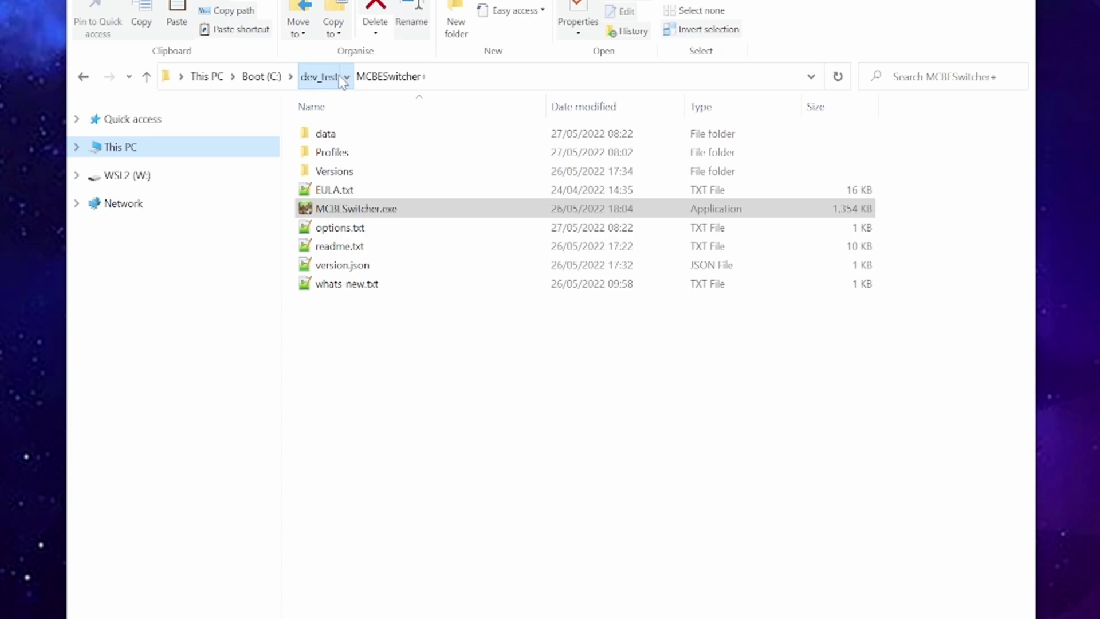
Step: In File Explorer, run MCBEPreviewSwitcher.exe from the MCBEPreviewSwitcher-0.1.0 folder in dev_test and view its profile choices
click(339, 76)
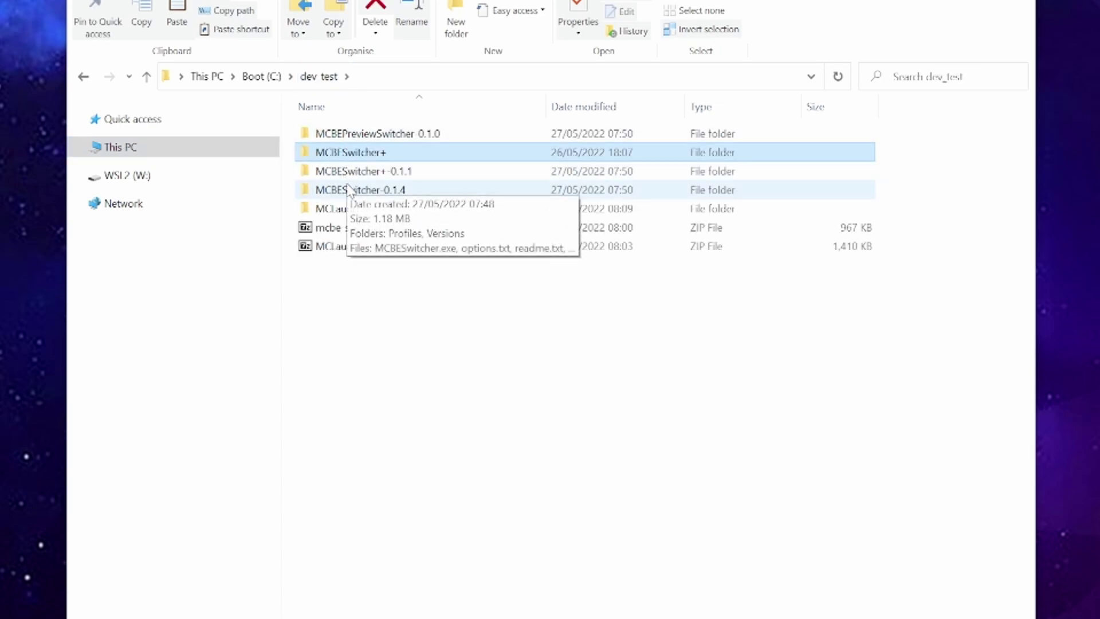
double_click(351, 134)
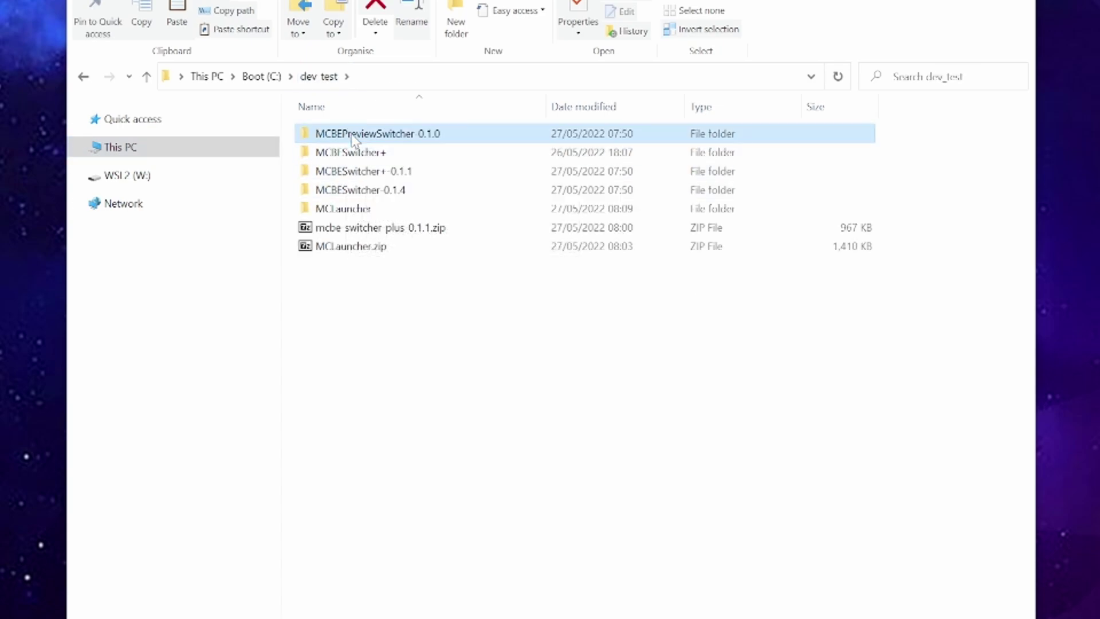
double_click(344, 171)
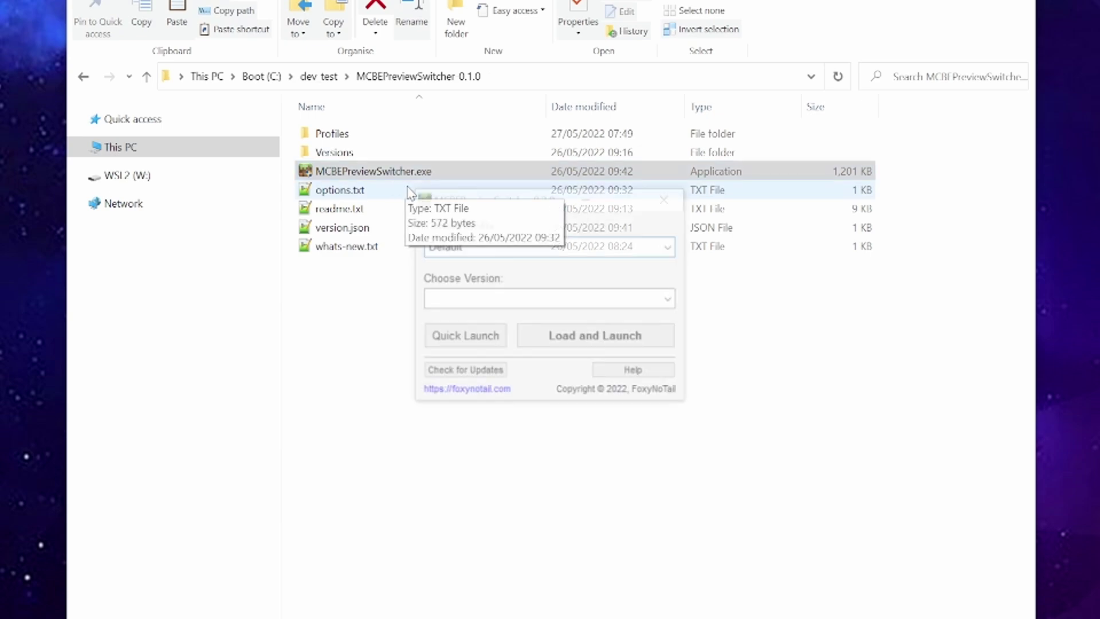
click(633, 246)
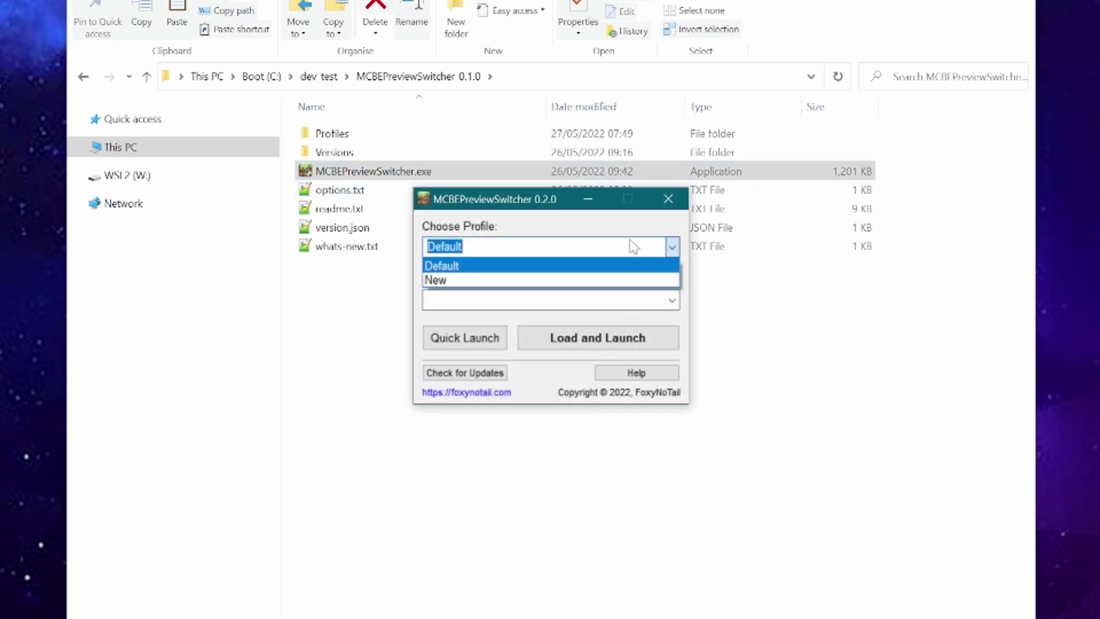
click(514, 223)
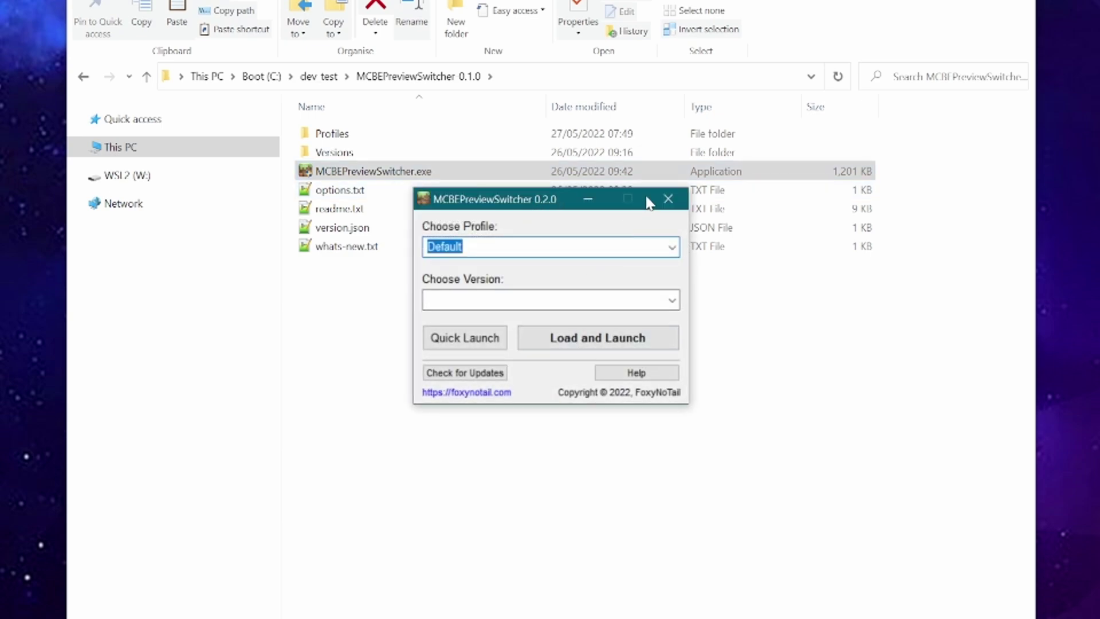
Step: Close the preview switcher, run MCBESwitcher.exe from the MCBESwitcher-0.1.4 folder in dev_test, and view its profile choices
drag(665, 199, 667, 201)
click(319, 76)
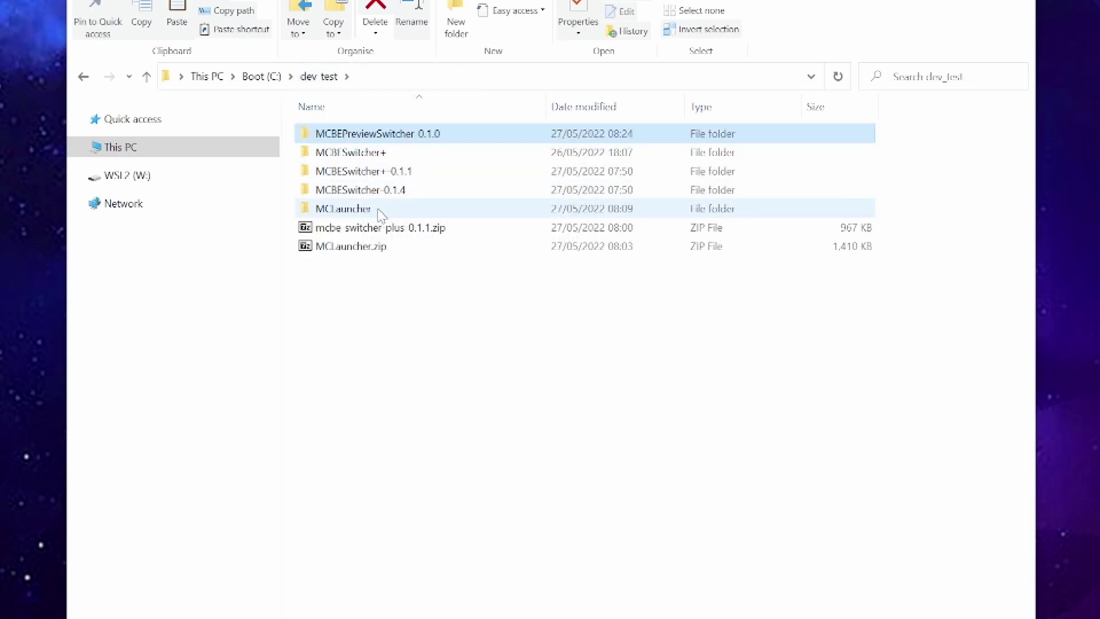
double_click(361, 190)
click(349, 171)
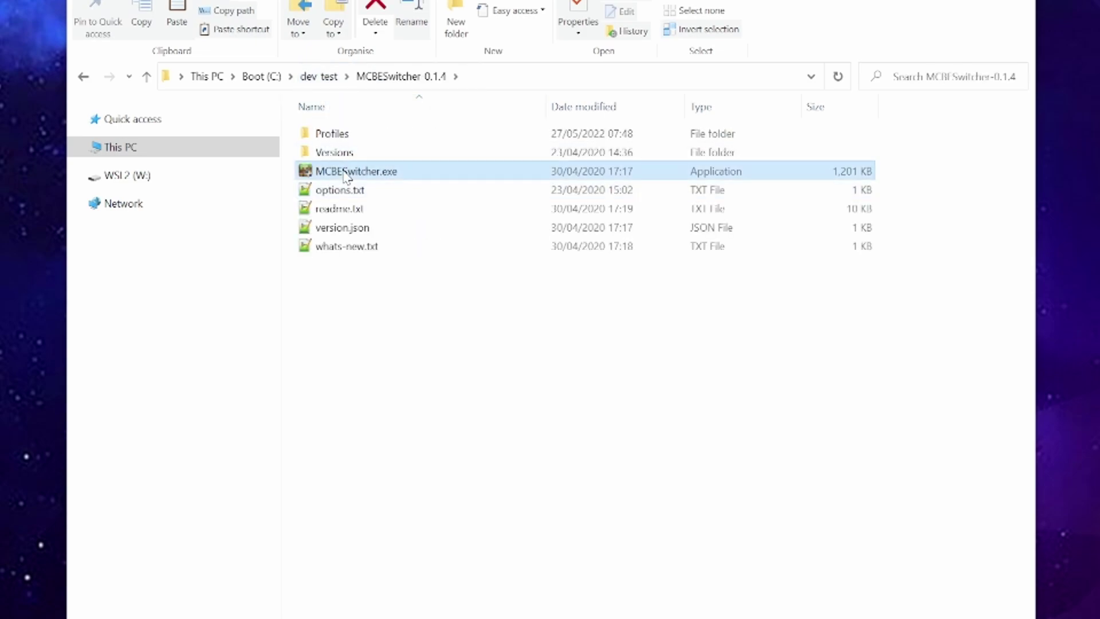
key(Return)
click(672, 246)
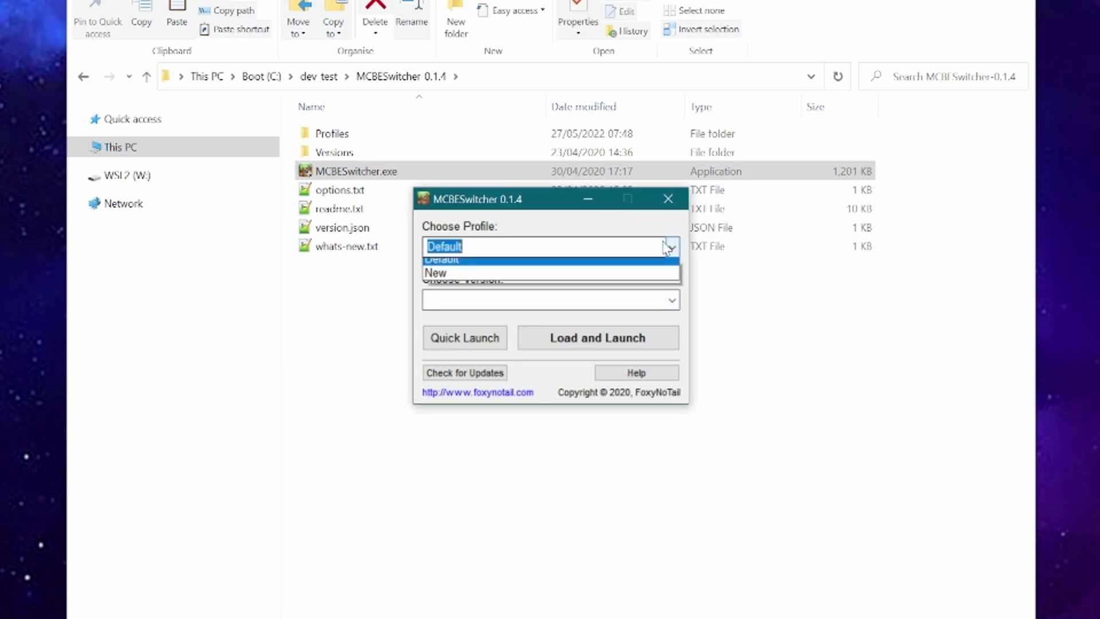
click(513, 230)
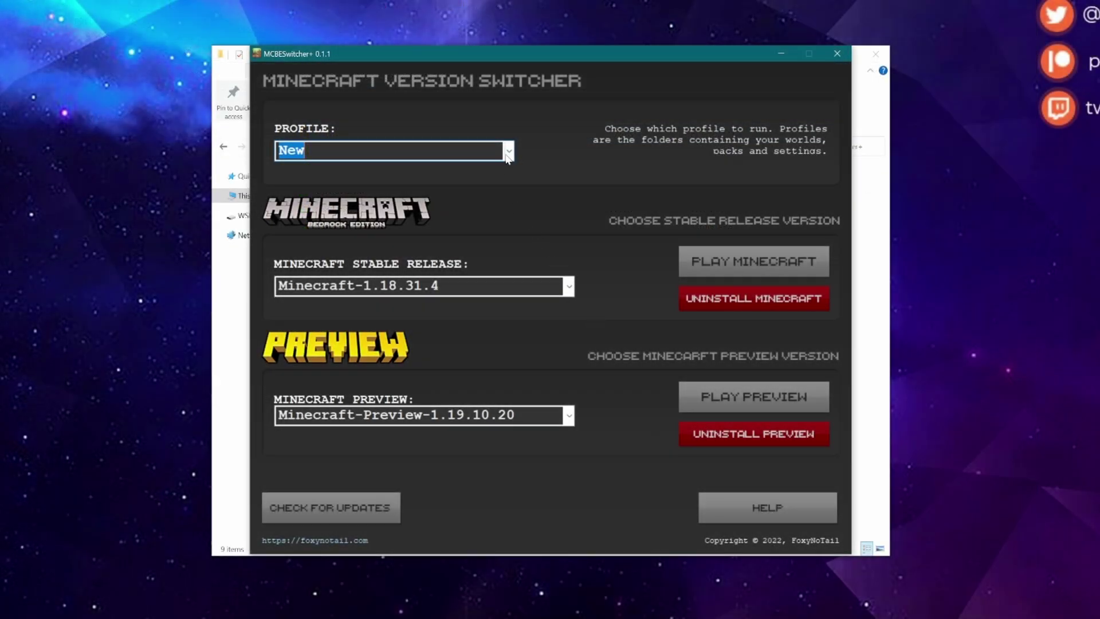
Step: Look over the profiles in the MCBESwitcher+ 0.1.1 window and set the profile to Add-ons
click(508, 151)
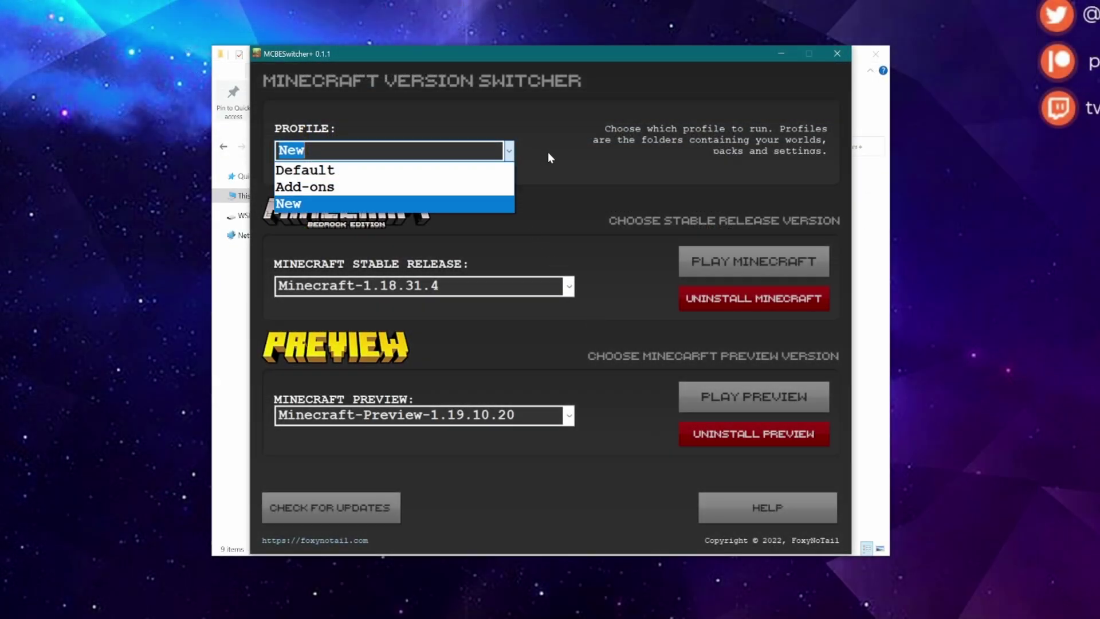
click(548, 156)
click(509, 151)
click(422, 184)
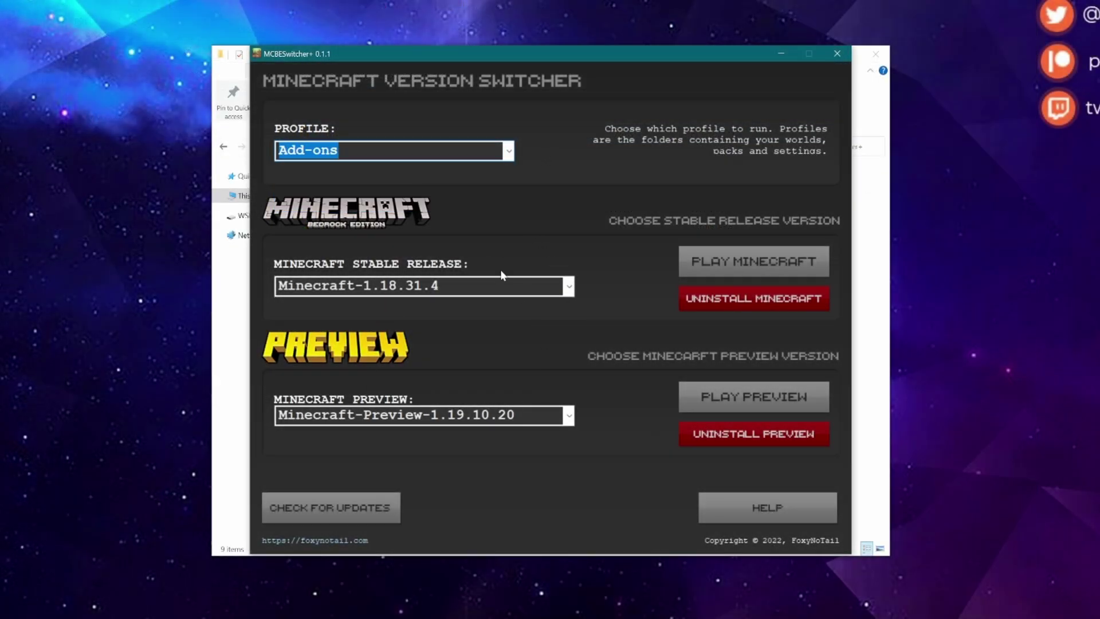